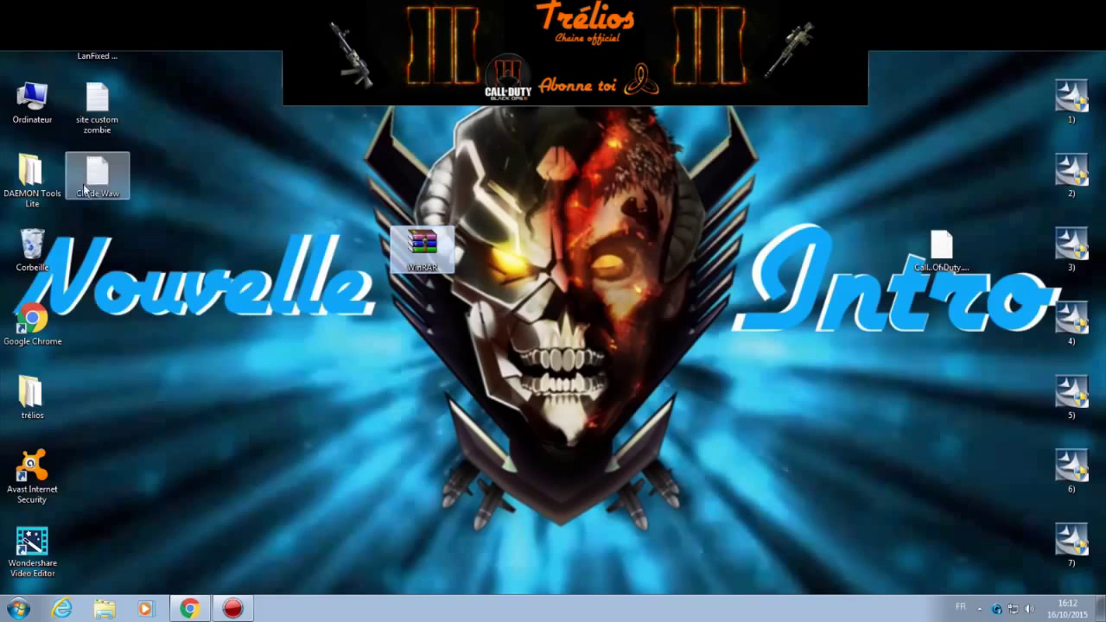
# Check the DAEMON Tools Lite folder, then select cod5fr.iso in the MEGA folder in the browser.
pyautogui.doubleClick(32, 177)
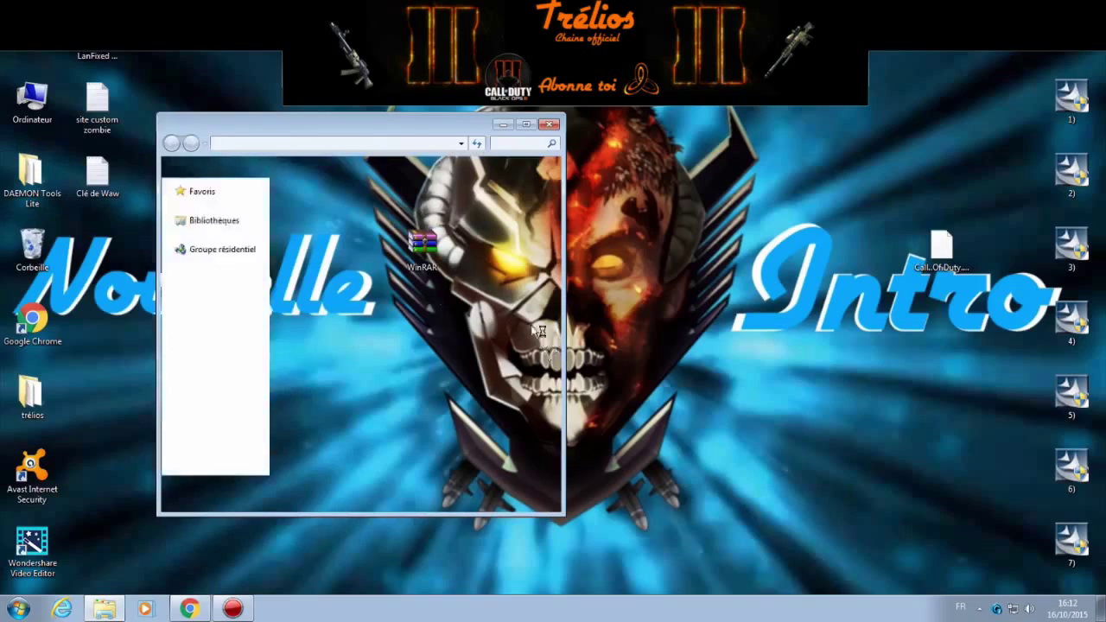
pyautogui.click(546, 124)
pyautogui.click(189, 608)
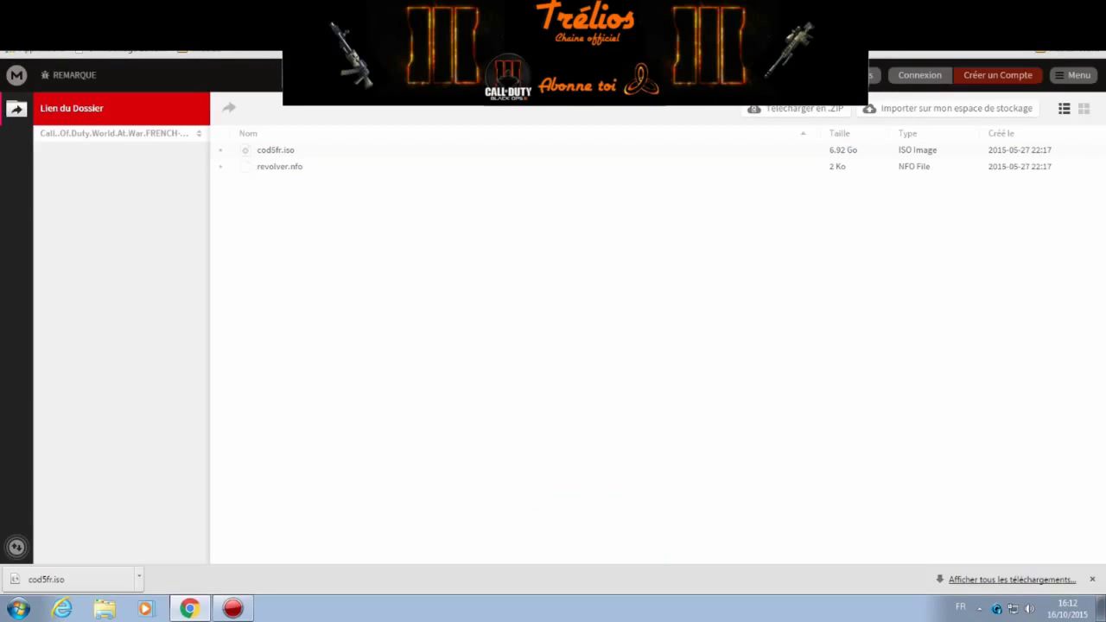
pyautogui.click(272, 152)
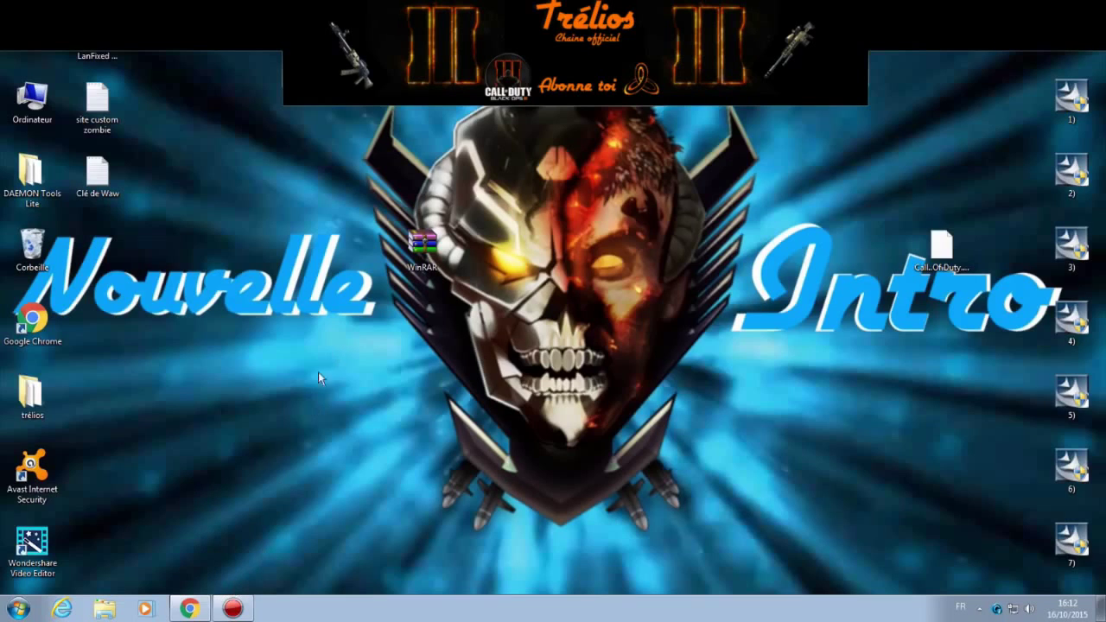
# Drag the downloaded cod5fr image from Téléchargements to the desktop, then reopen the DAEMON Tools Lite folder.
pyautogui.click(197, 607)
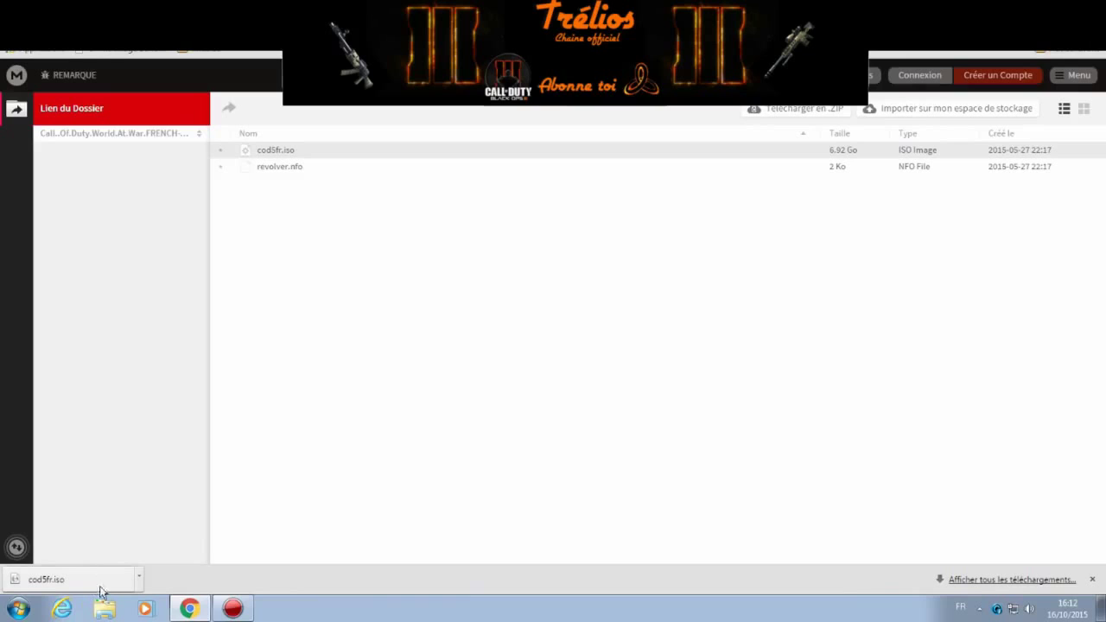
pyautogui.click(141, 579)
pyautogui.click(202, 528)
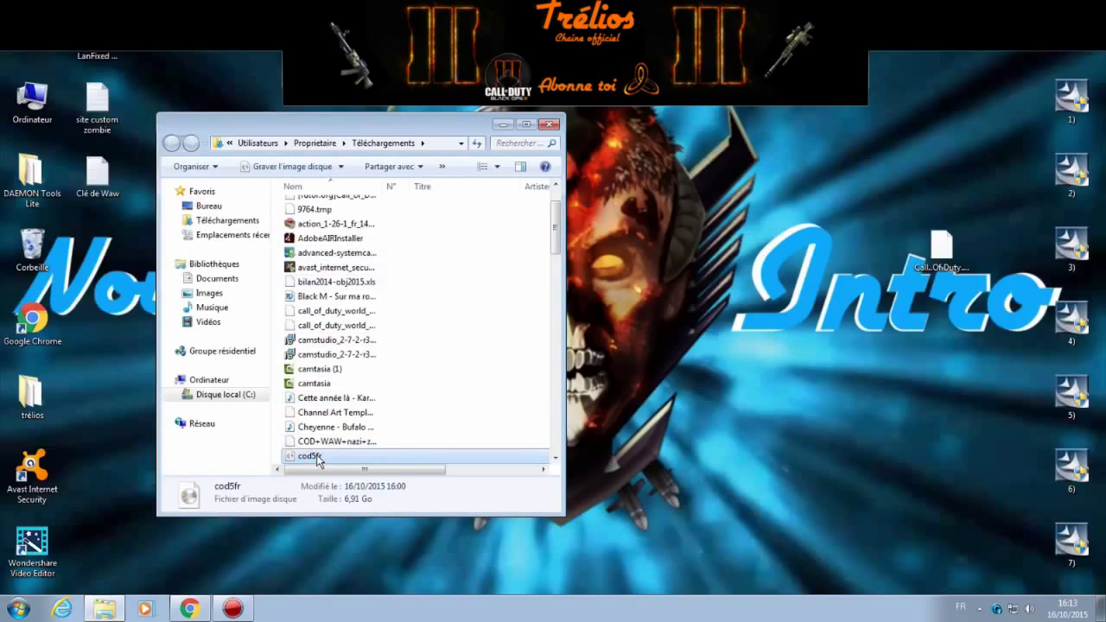
pyautogui.moveTo(710, 285); pyautogui.dragTo(745, 258)
pyautogui.click(547, 124)
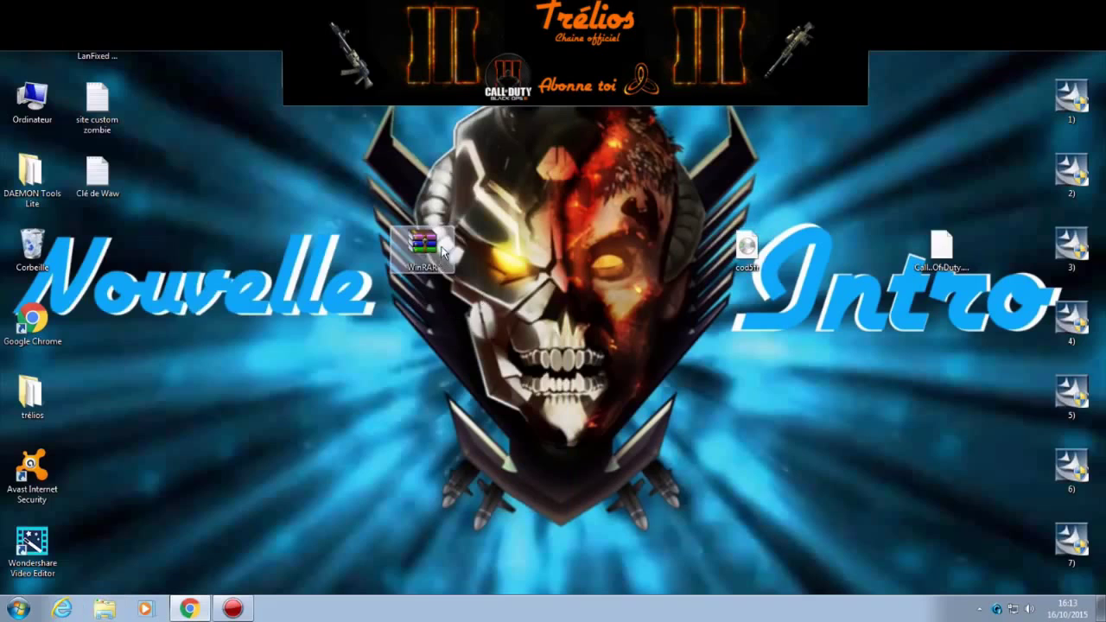
pyautogui.doubleClick(30, 173)
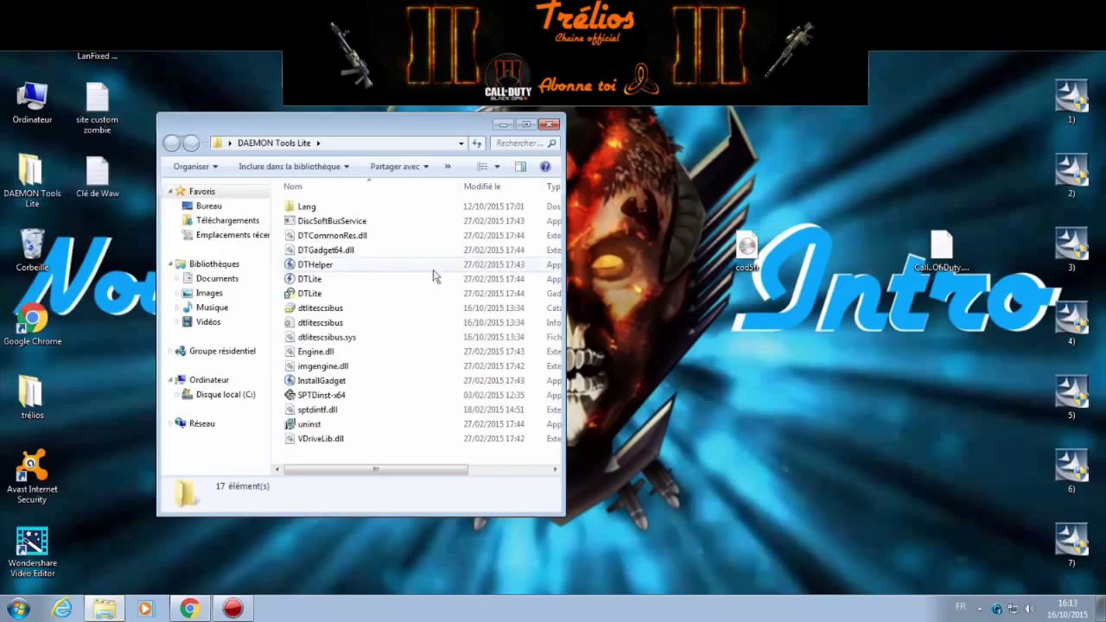
# Launch DTLite and dock its window to the left half of the screen.
pyautogui.doubleClick(320, 280)
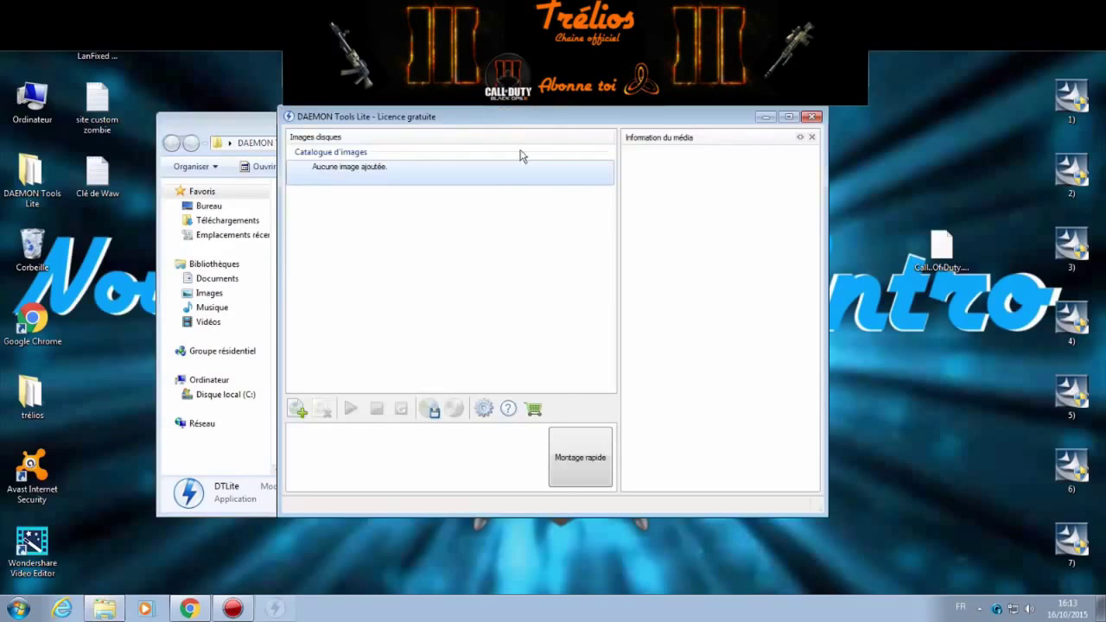
pyautogui.click(245, 139)
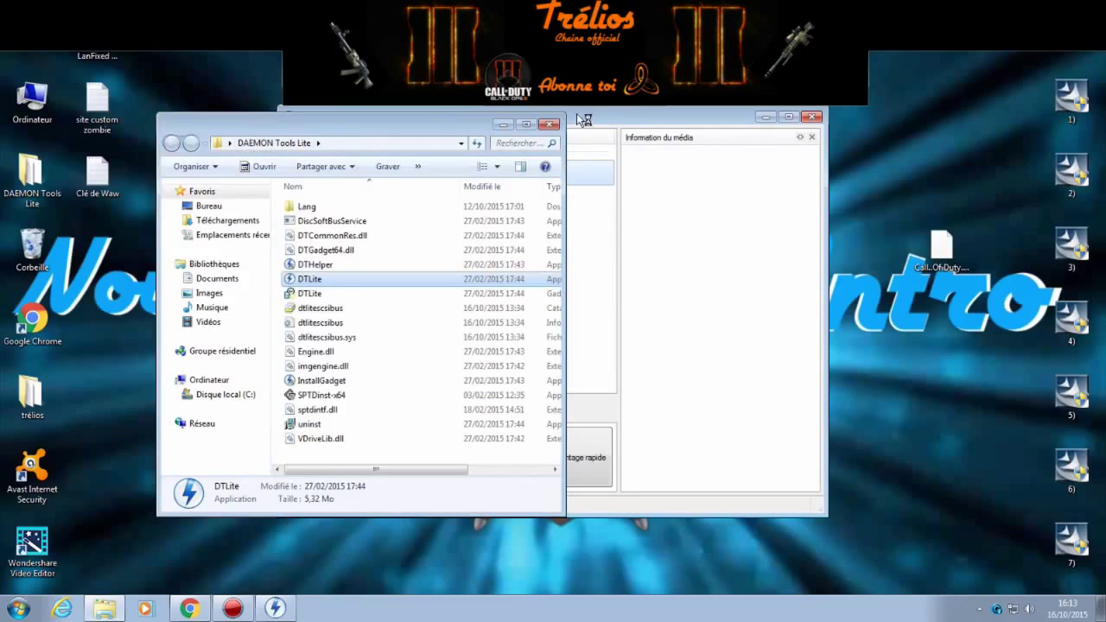
pyautogui.click(556, 121)
pyautogui.moveTo(555, 119); pyautogui.dragTo(2, 117)
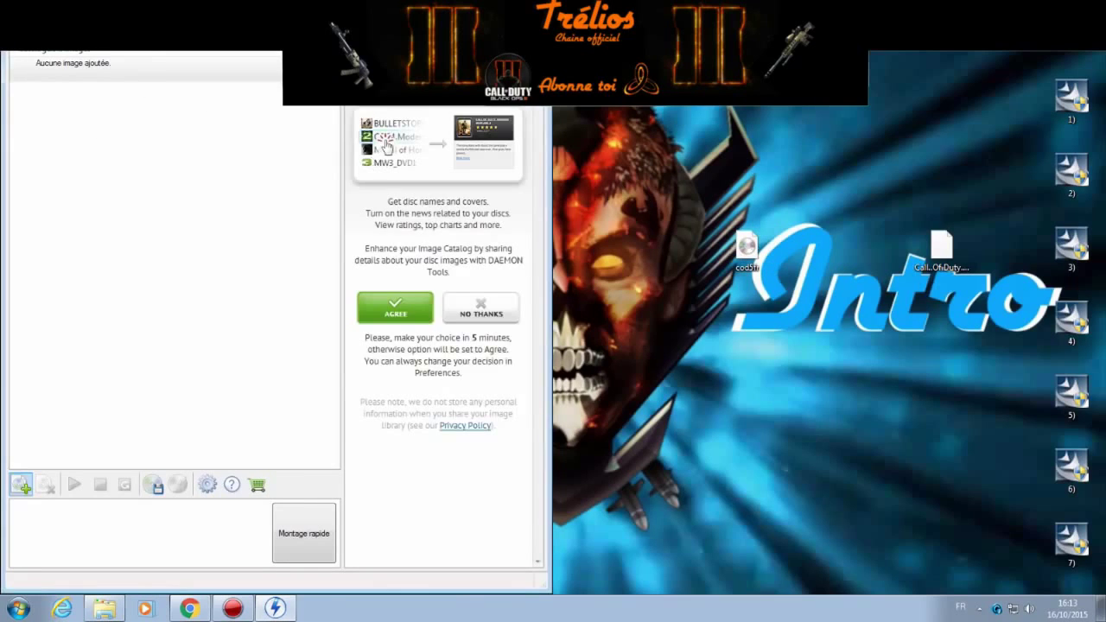
# Add cod5fr.iso to the catalog, mount it as the CODWAW drive and run Autorun.exe.
pyautogui.doubleClick(747, 248)
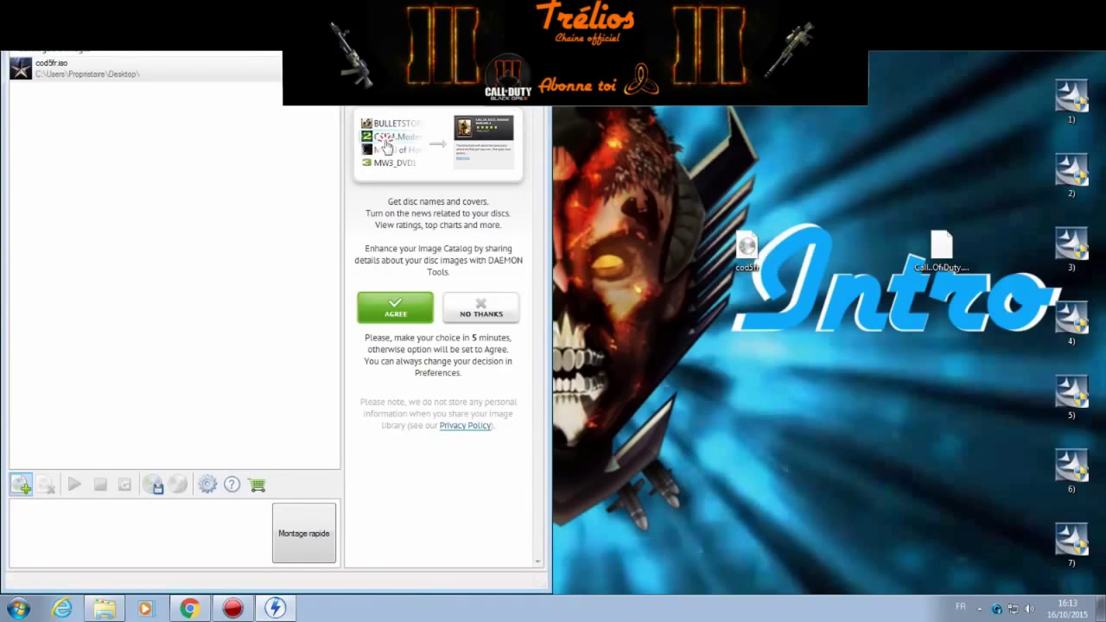
pyautogui.click(29, 76)
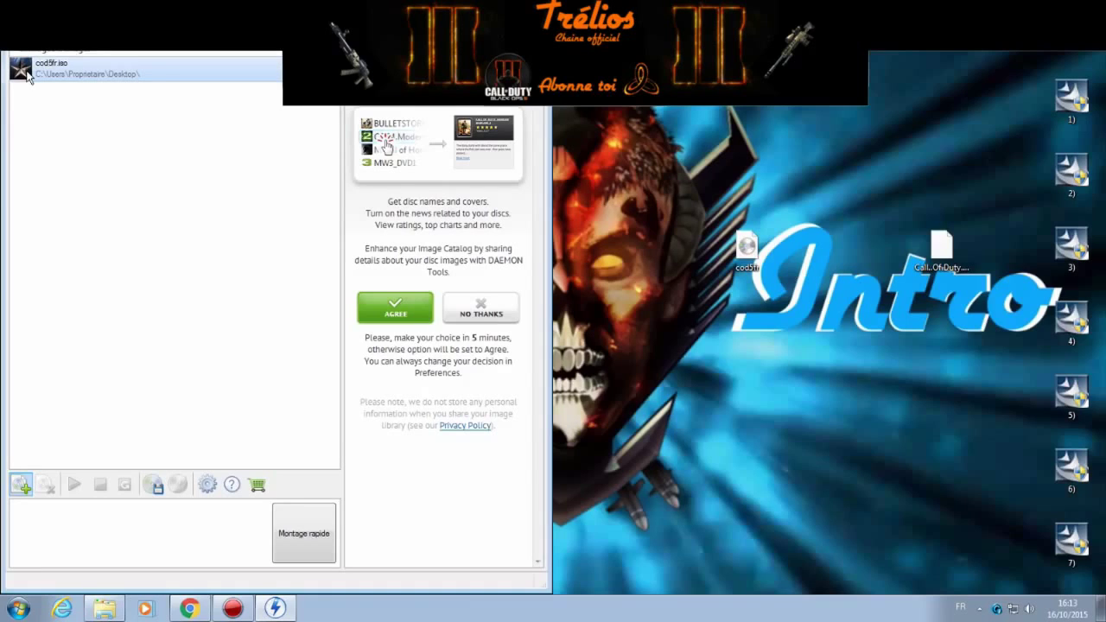
pyautogui.rightClick(29, 76)
pyautogui.click(52, 77)
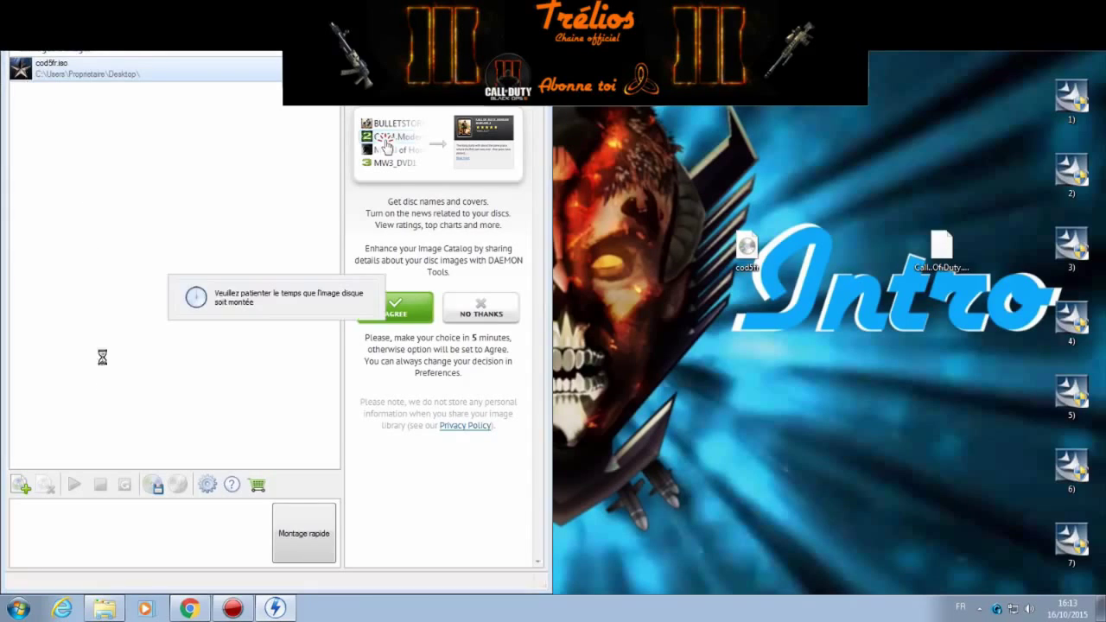
pyautogui.click(71, 515)
pyautogui.click(595, 122)
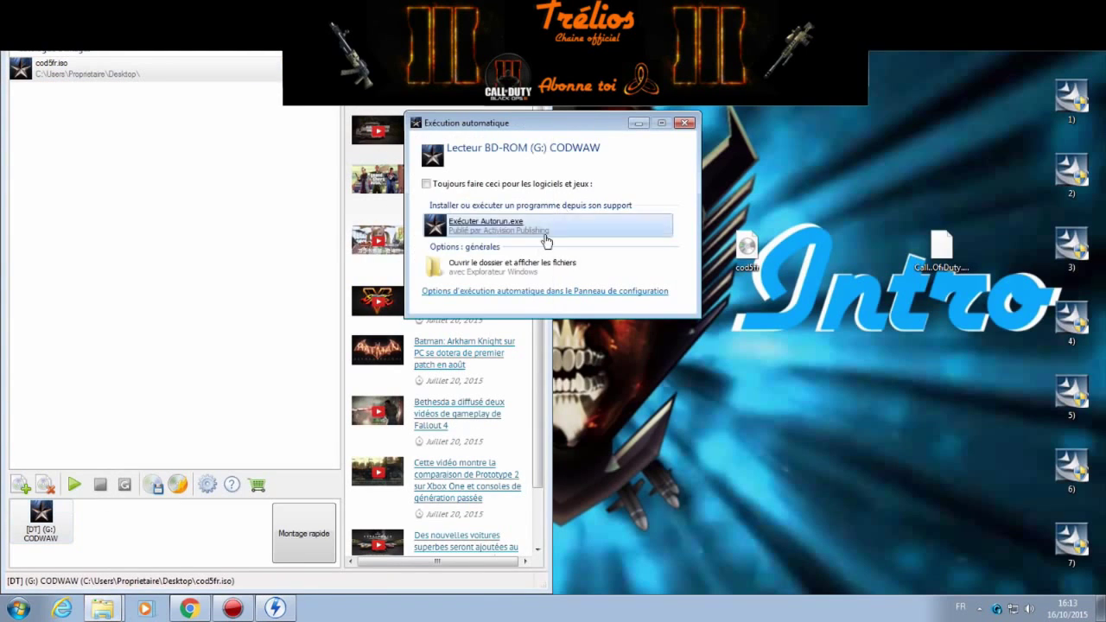
pyautogui.click(503, 228)
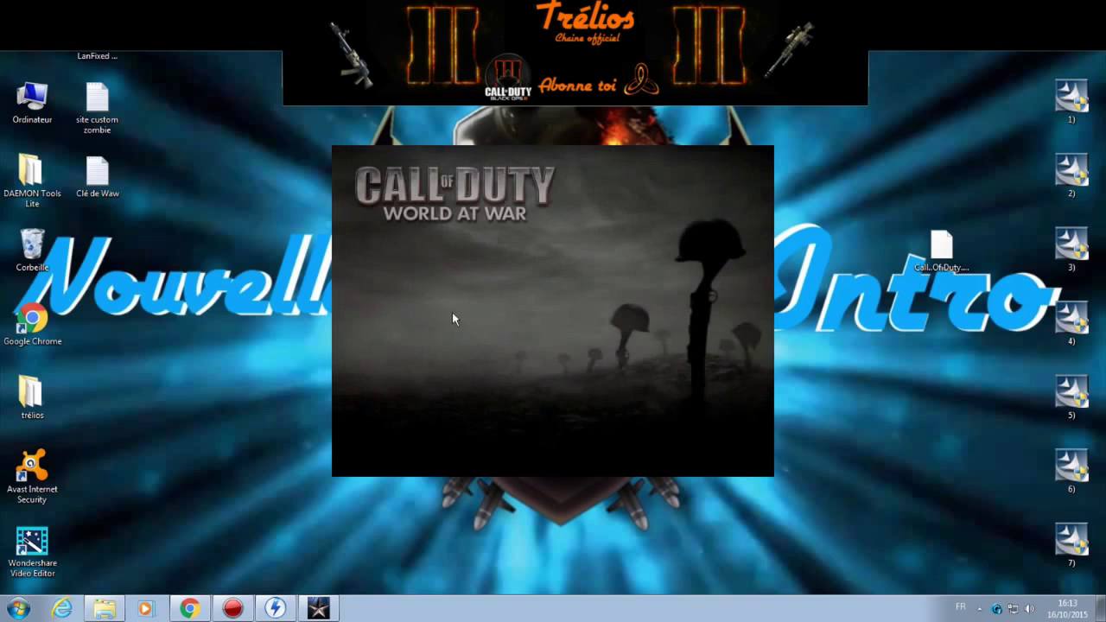
# Check the volume mixer, then choose Installer in the launcher and approve the UAC prompt.
pyautogui.click(1035, 615)
pyautogui.click(1030, 577)
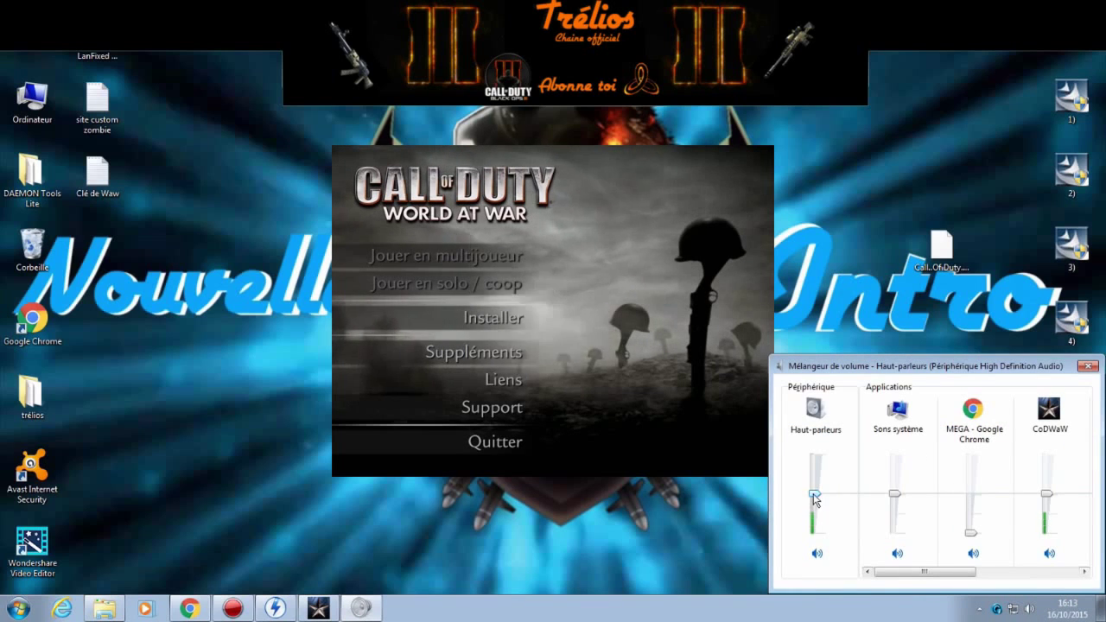
pyautogui.press('Escape')
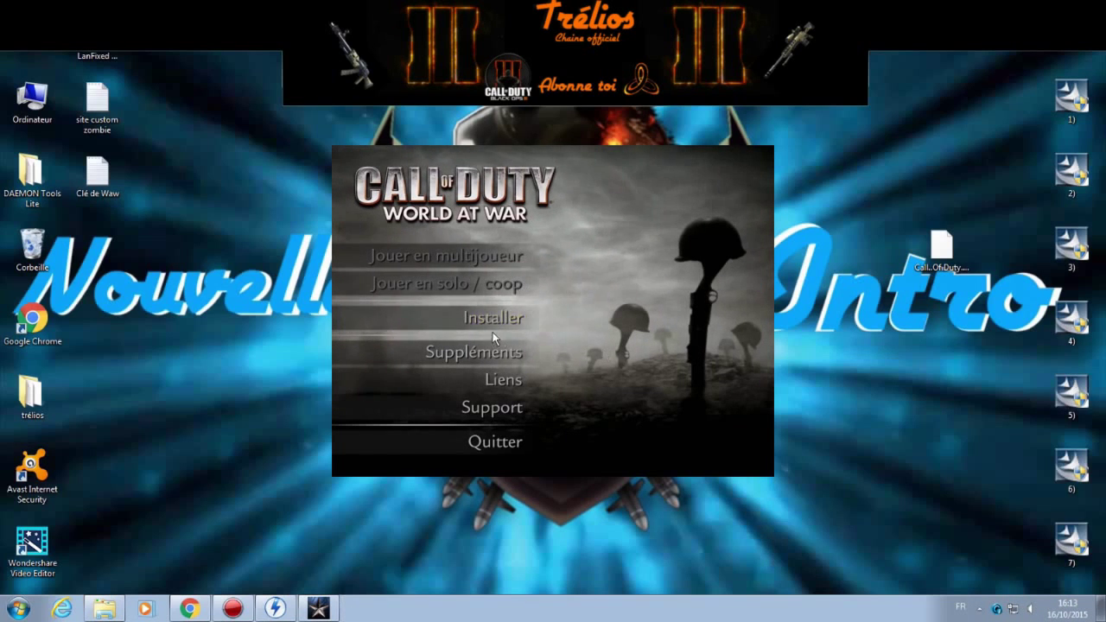
pyautogui.click(492, 325)
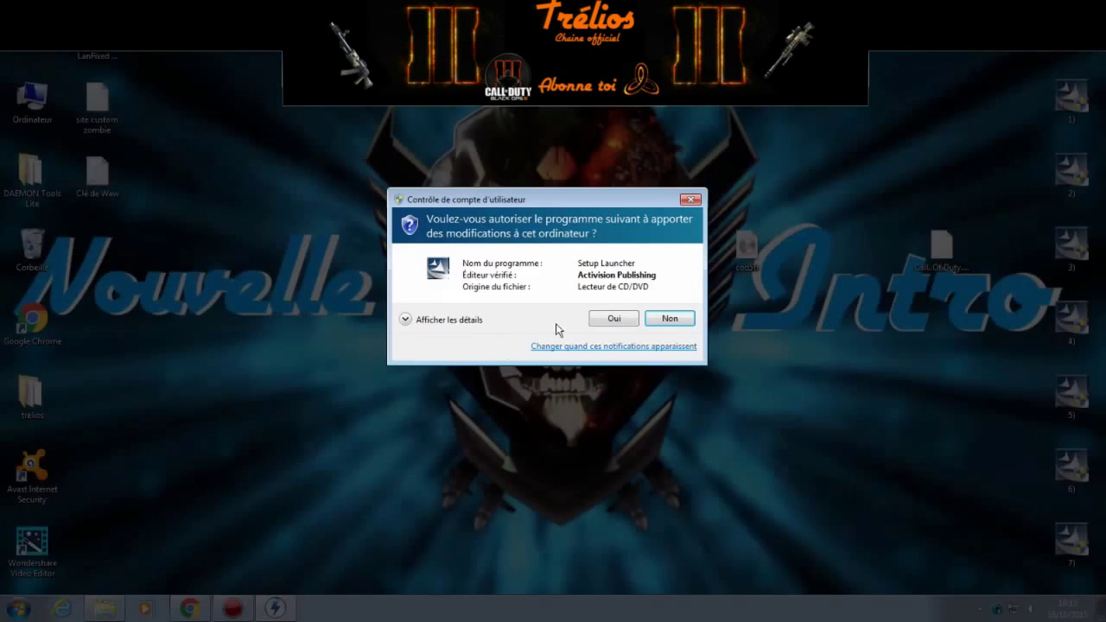
pyautogui.click(613, 319)
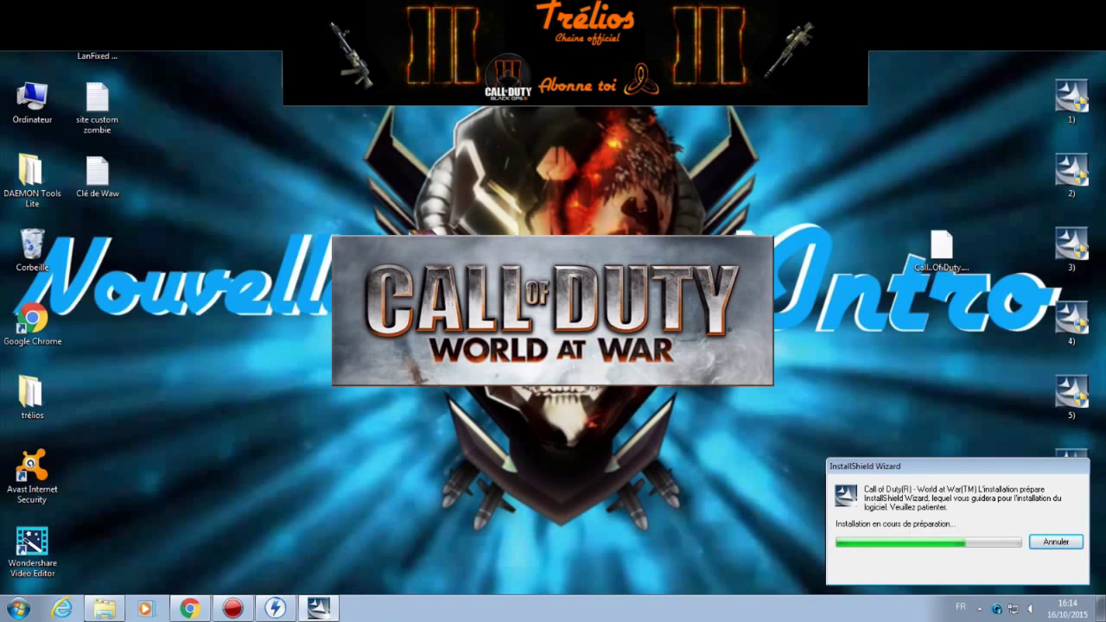
pyautogui.click(190, 608)
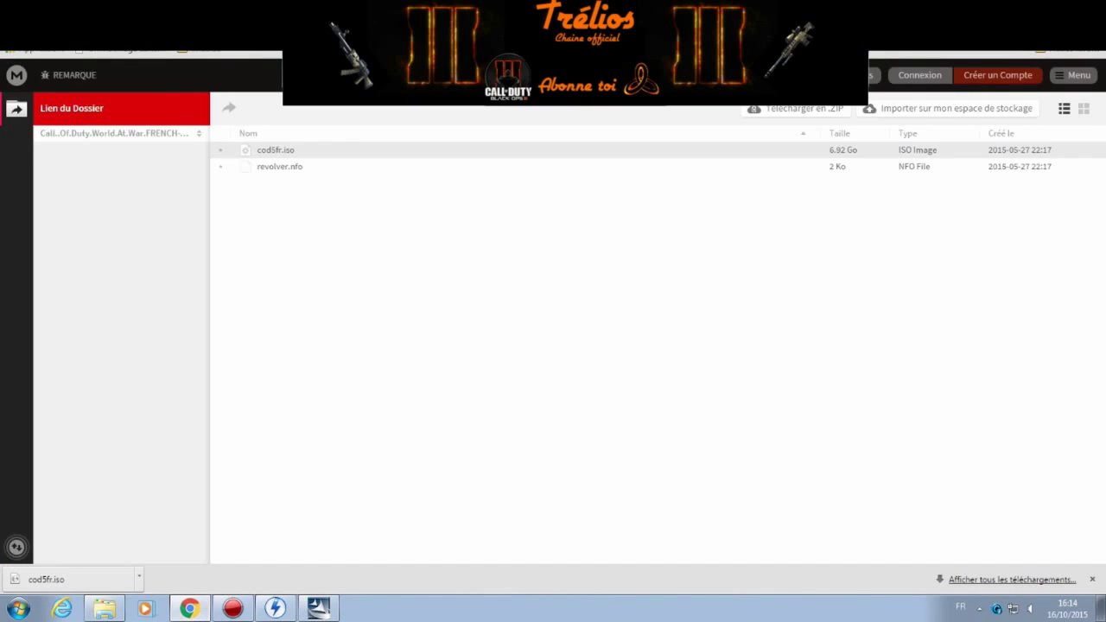
pyautogui.click(634, 26)
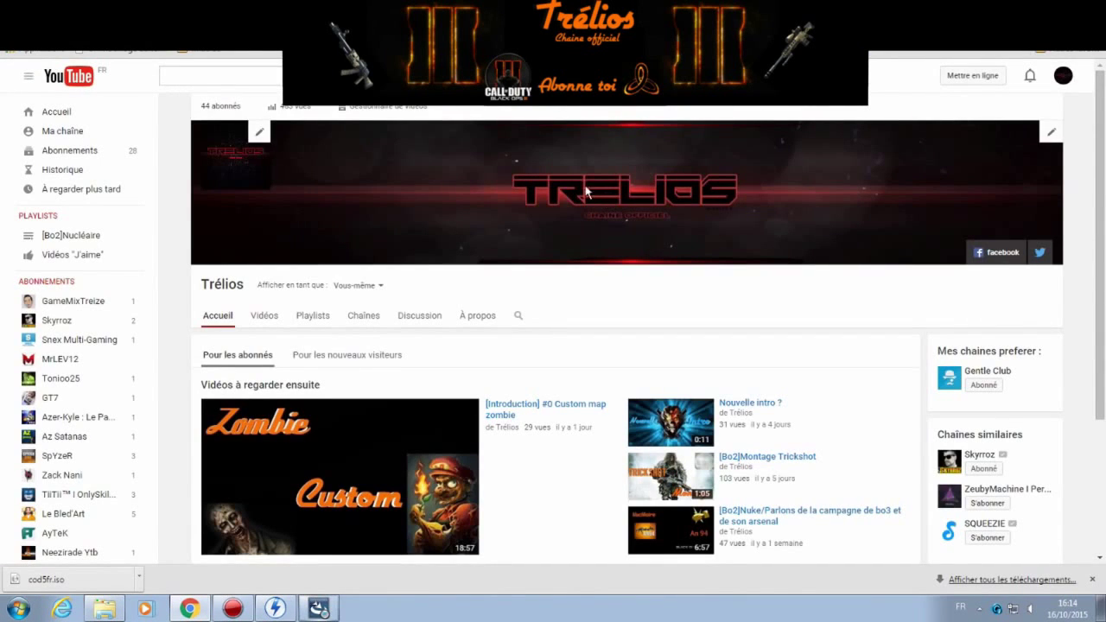
pyautogui.scroll(-3, 423, 113)
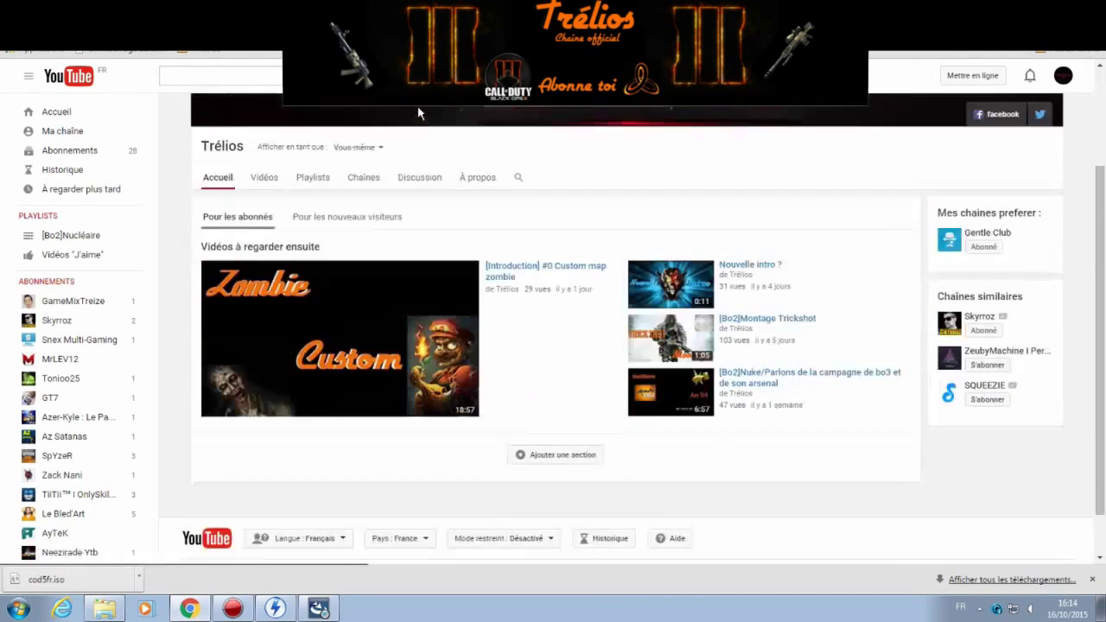
pyautogui.scroll(3, 418, 113)
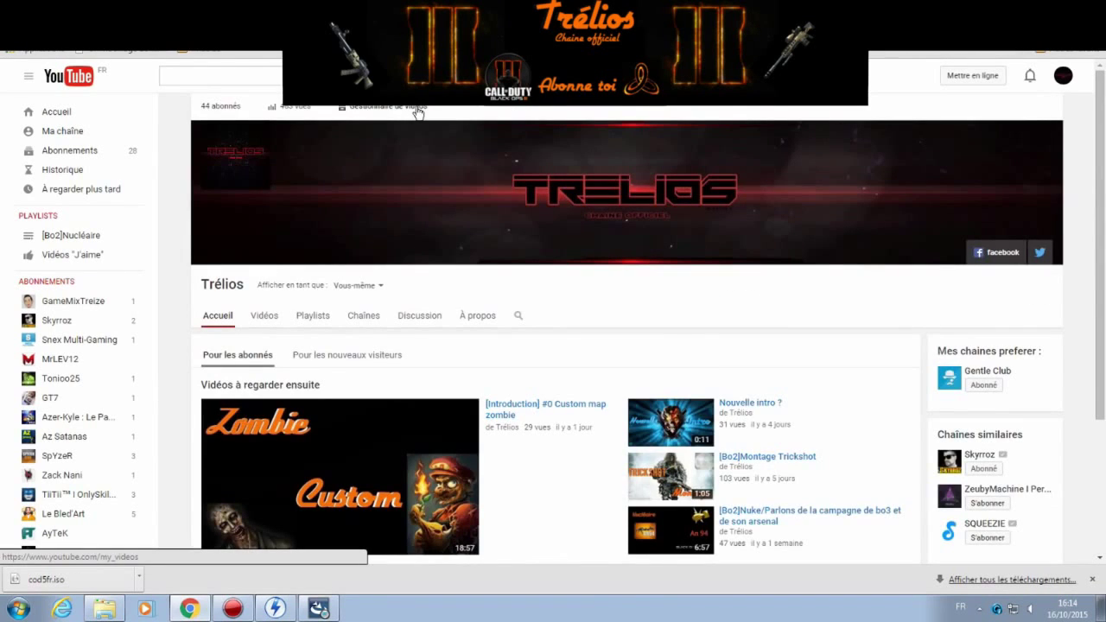
pyautogui.scroll(-1, 359, 257)
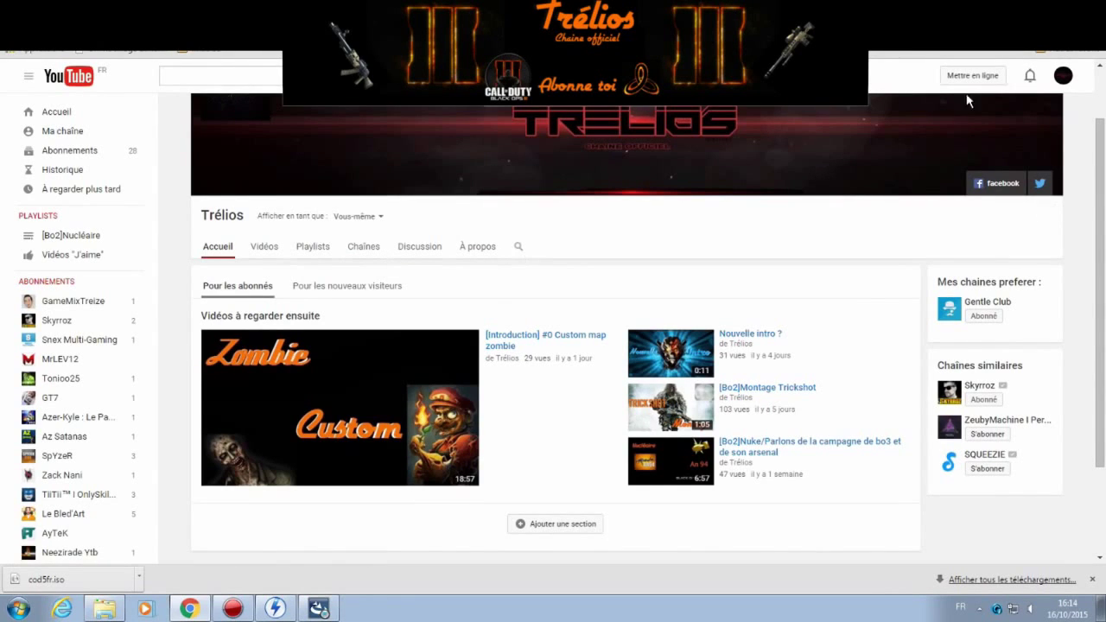
pyautogui.click(1035, 7)
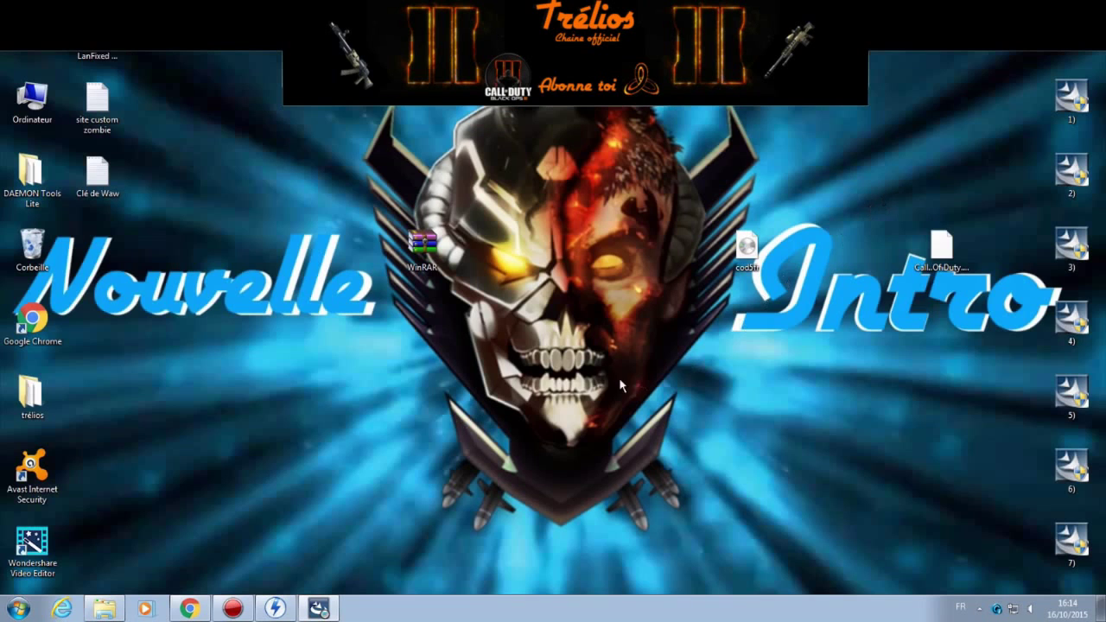
pyautogui.click(276, 610)
pyautogui.moveTo(259, 26); pyautogui.dragTo(310, 26)
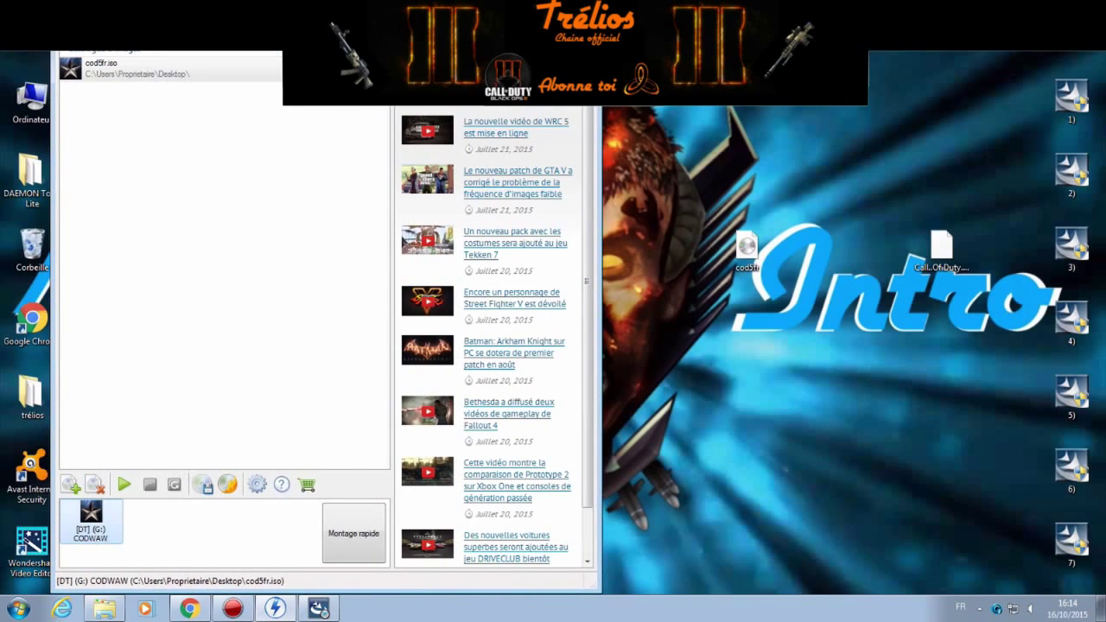
pyautogui.click(316, 601)
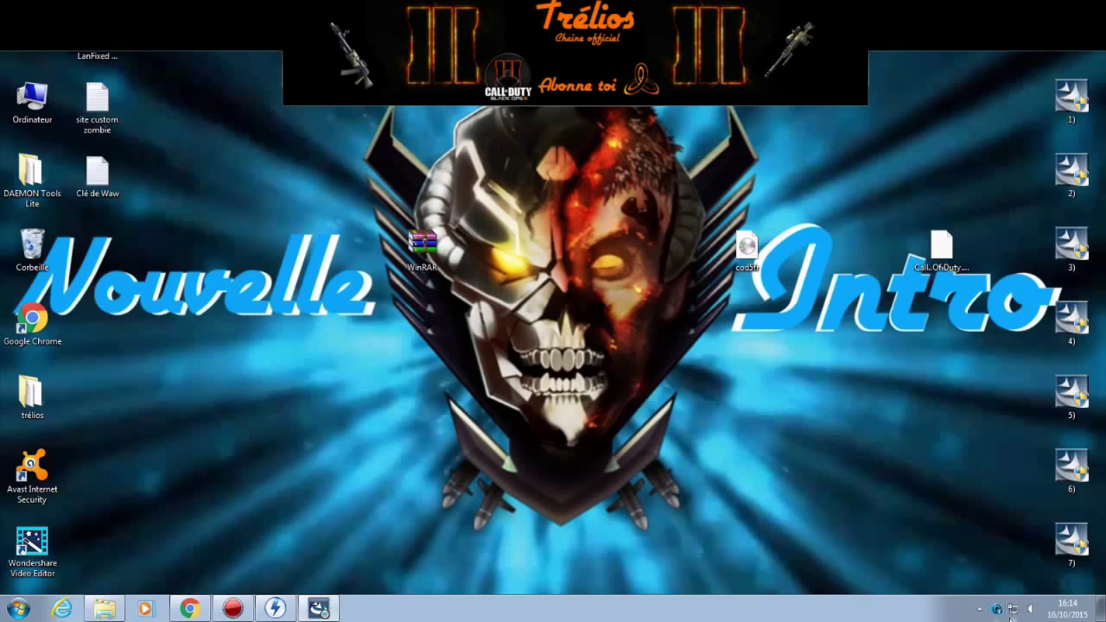
pyautogui.click(979, 610)
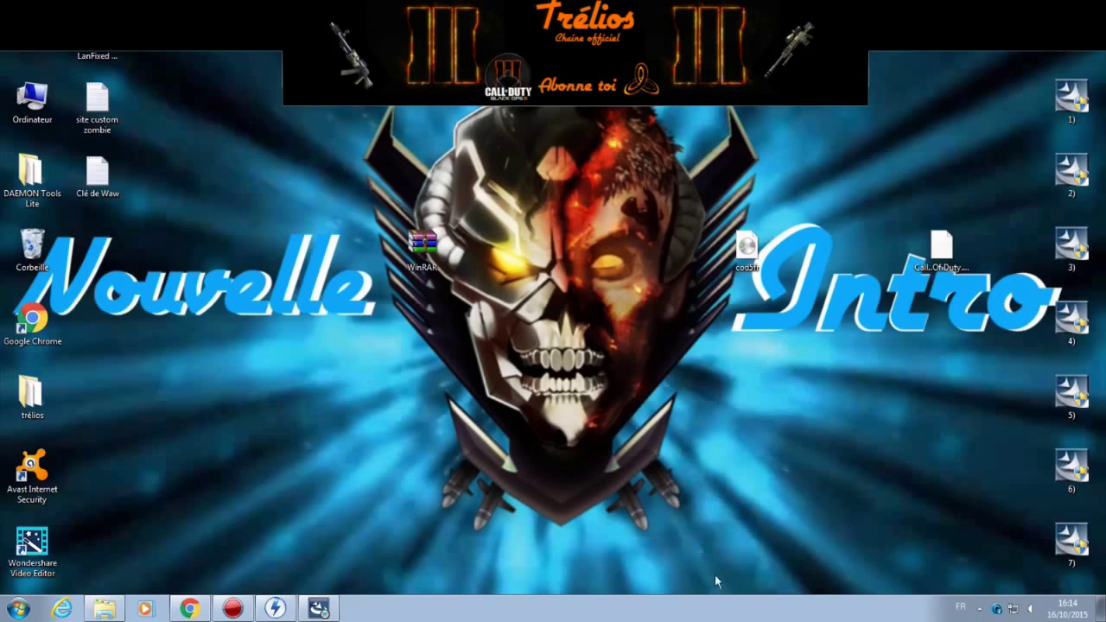
# Advance the installer to the 'Vérification de la clé' page, briefly checking the browser and Start menu.
pyautogui.click(317, 600)
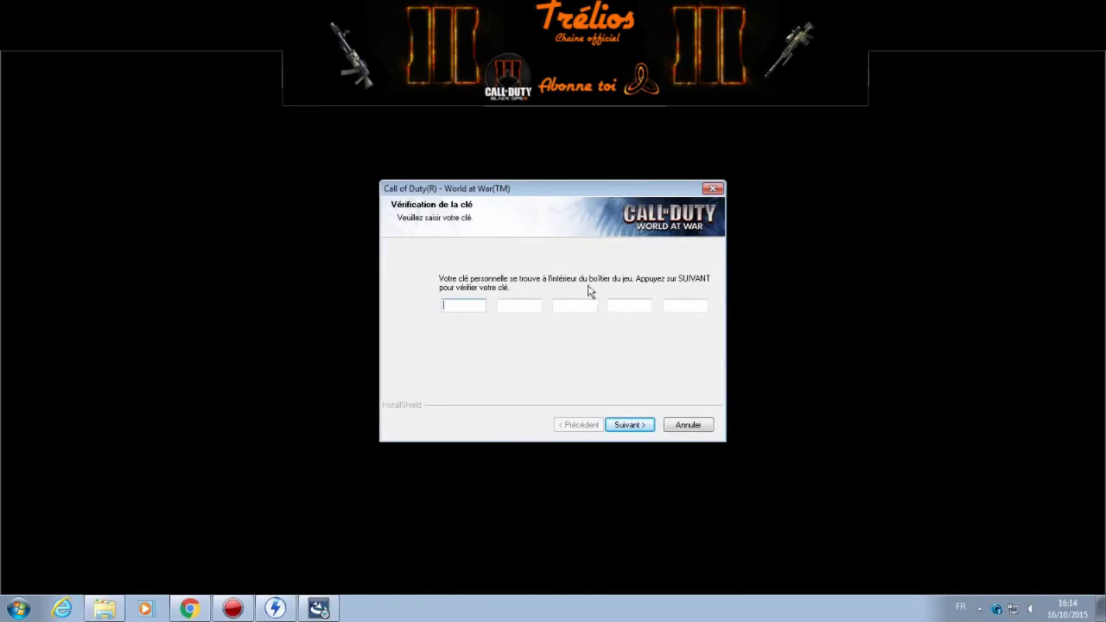
pyautogui.click(183, 610)
pyautogui.click(183, 611)
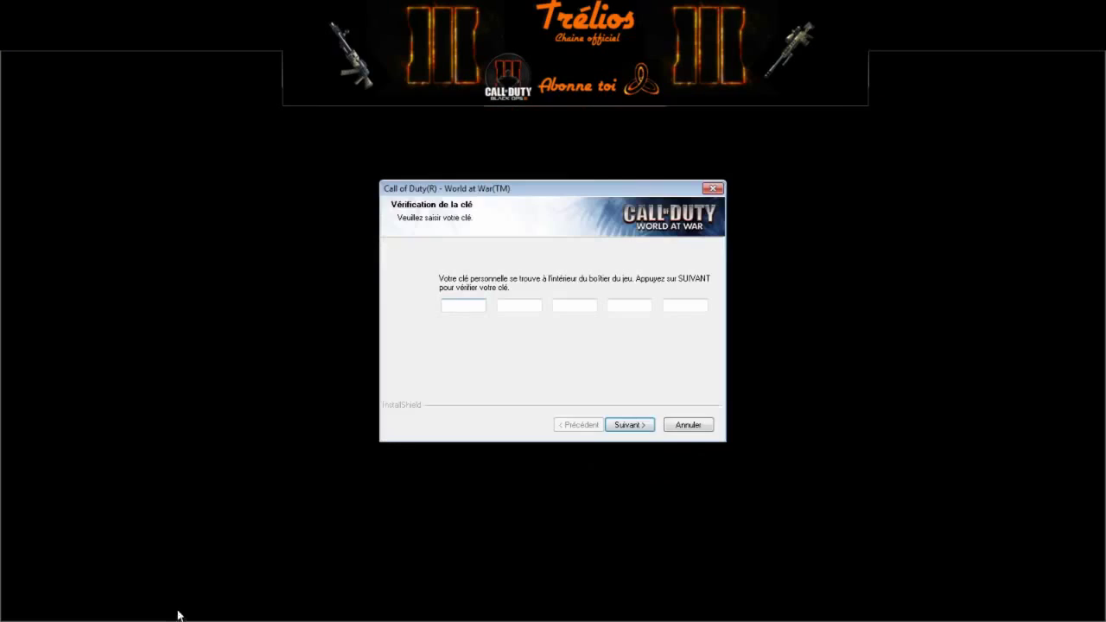
pyautogui.press('super')
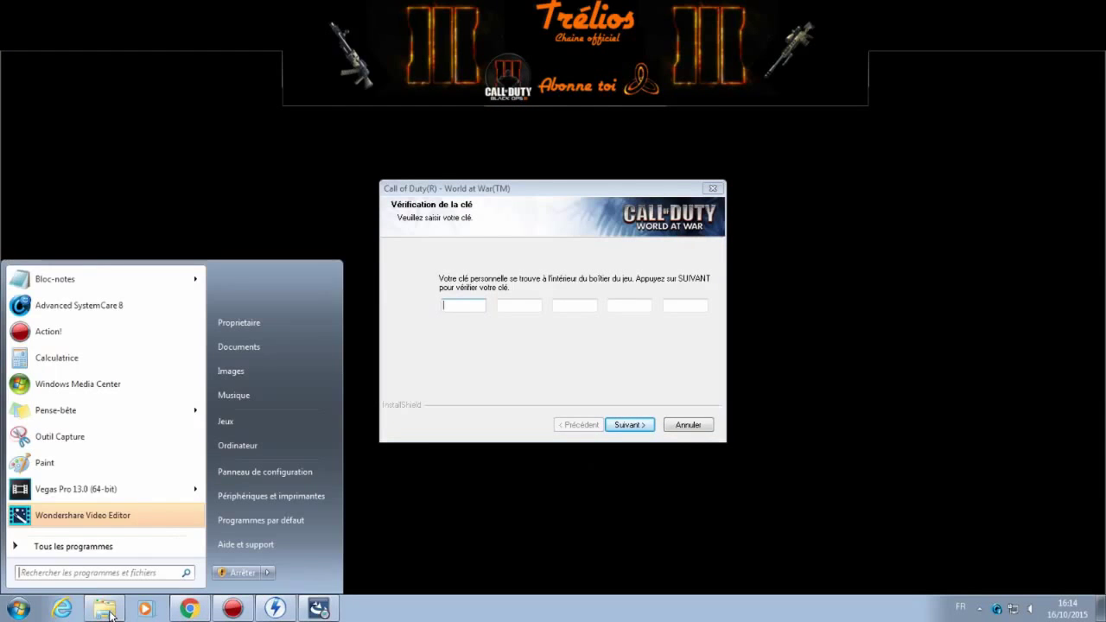
pyautogui.press('super')
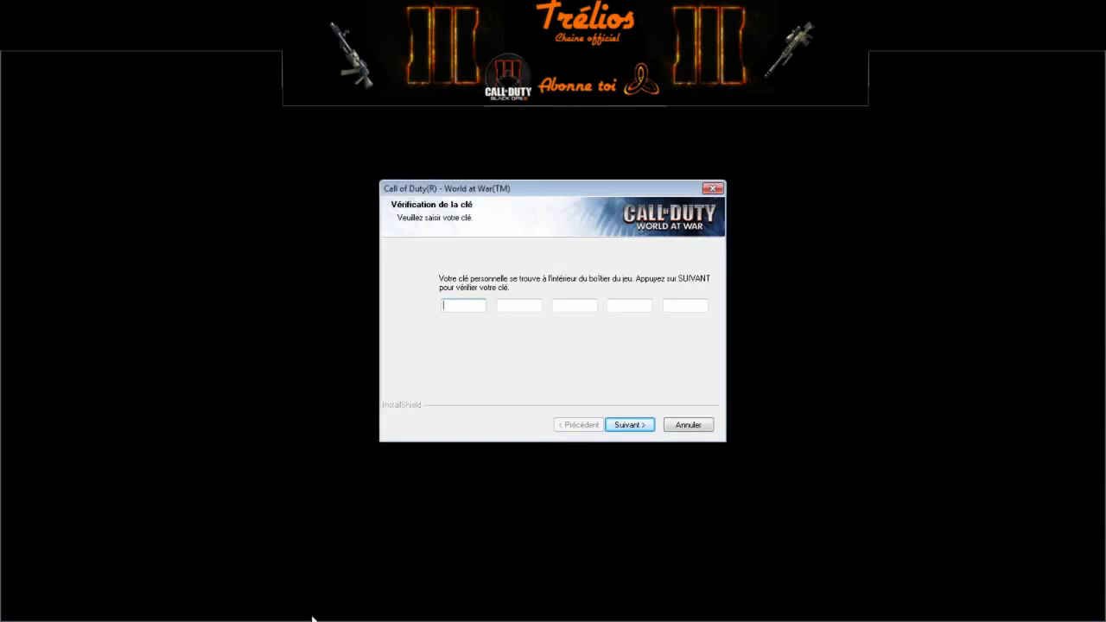
pyautogui.press('super')
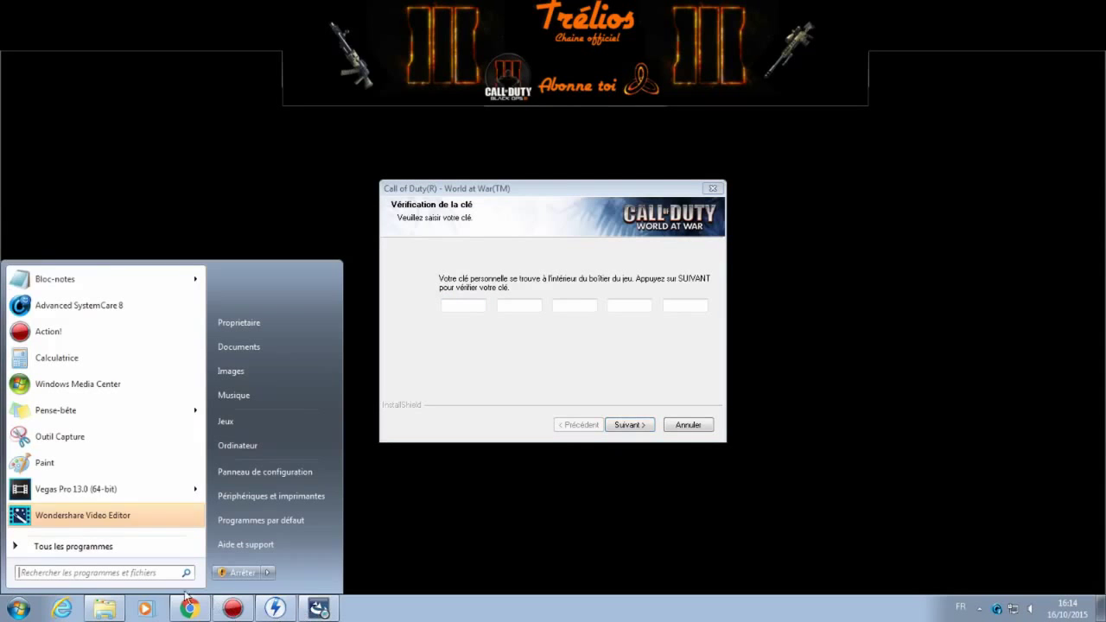
pyautogui.click(72, 570)
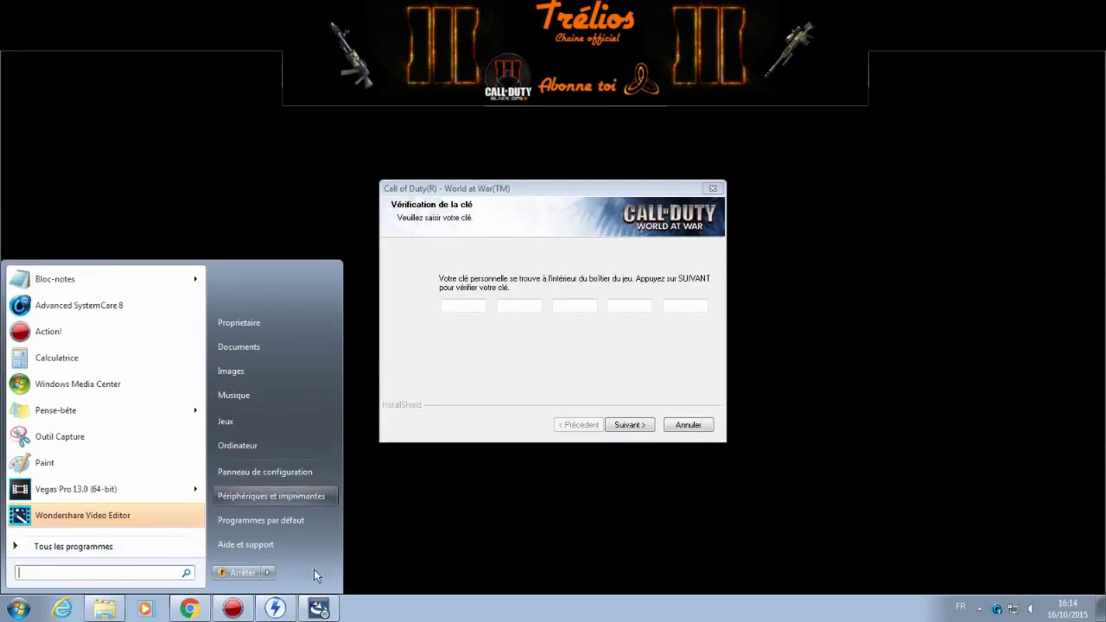
pyautogui.click(1102, 610)
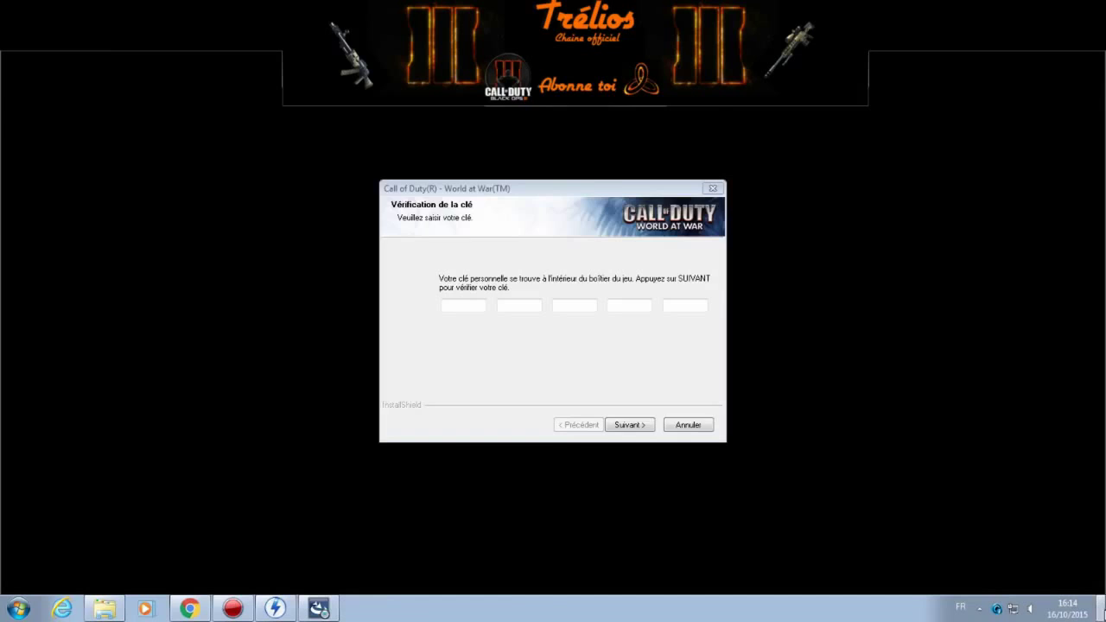
pyautogui.click(1102, 609)
# Open the 'Clé de Waw' file in Notepad and copy the first licence key line.
pyautogui.doubleClick(106, 193)
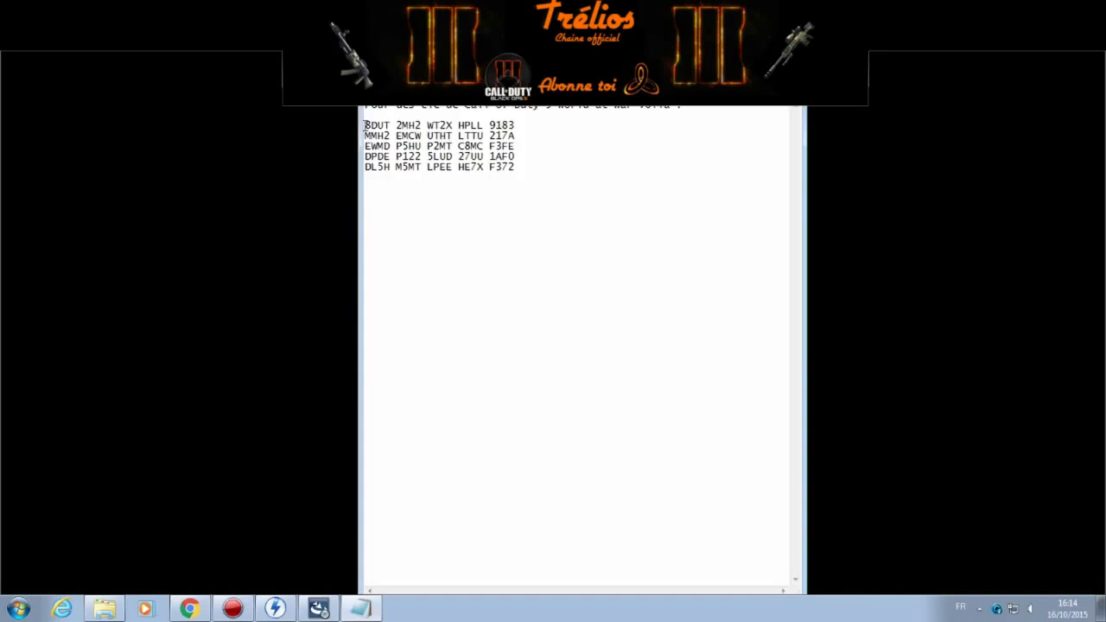
pyautogui.moveTo(367, 125); pyautogui.dragTo(527, 129)
pyautogui.rightClick(501, 126)
pyautogui.click(536, 172)
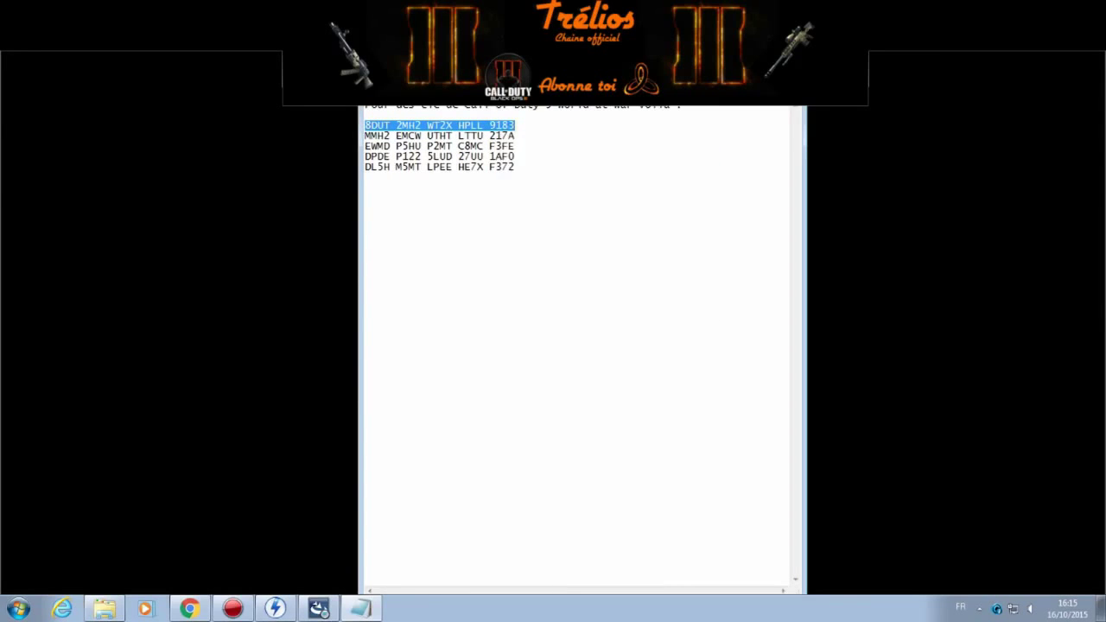
pyautogui.hotkey('alt', 'Tab')
# Try pasting into the first key box, move Notepad aside, and return to that box.
pyautogui.rightClick(463, 307)
pyautogui.click(496, 366)
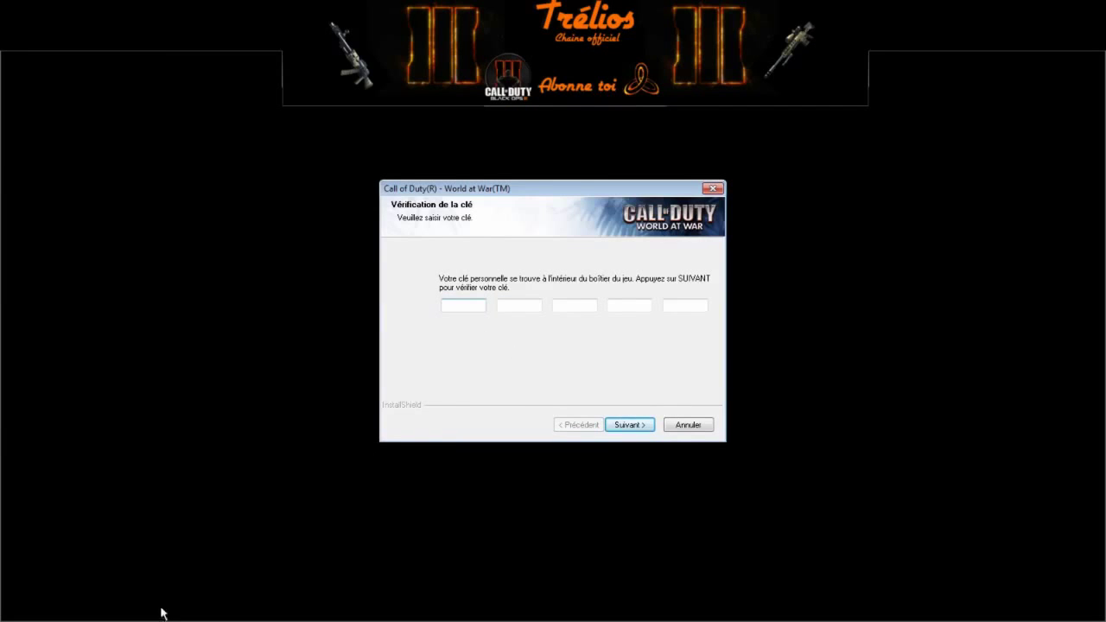
pyautogui.press('super')
pyautogui.click(361, 609)
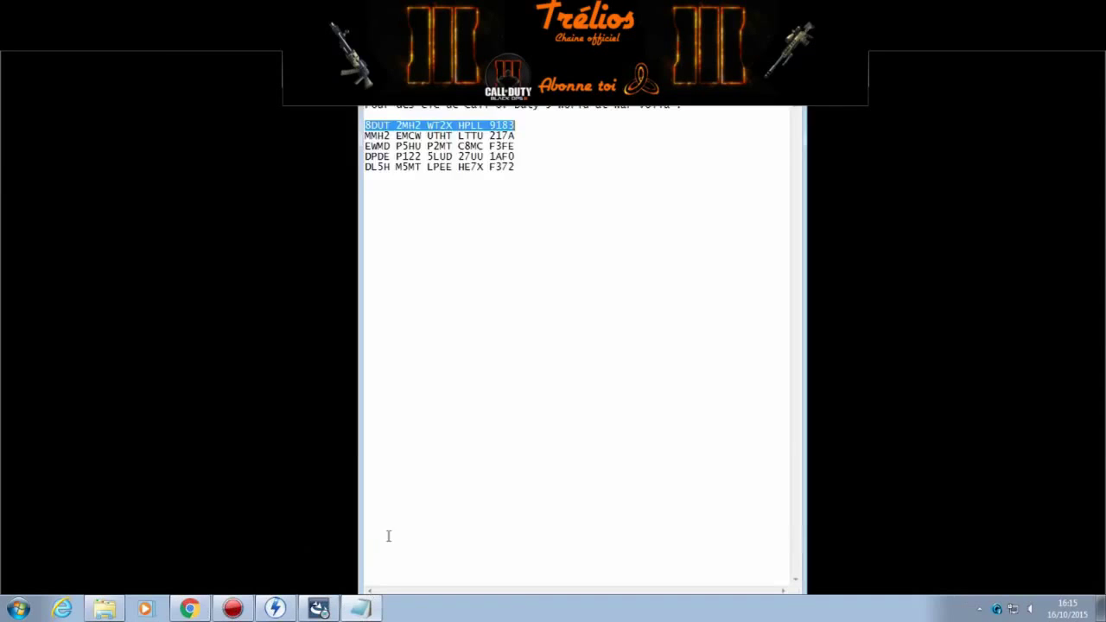
pyautogui.moveTo(579, 76); pyautogui.dragTo(787, 68)
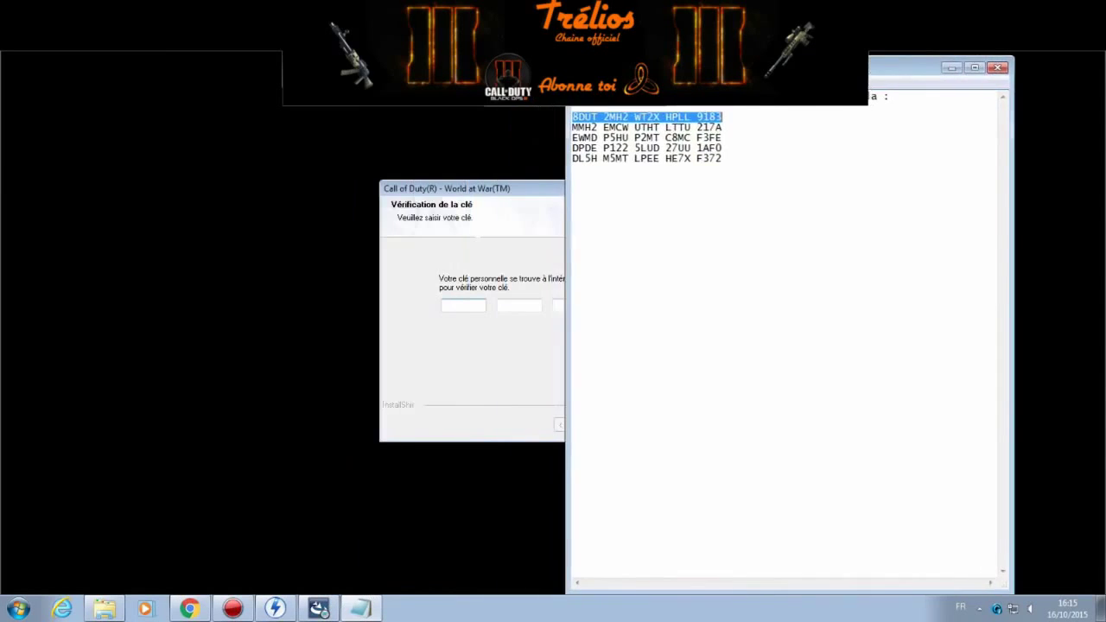
pyautogui.click(450, 306)
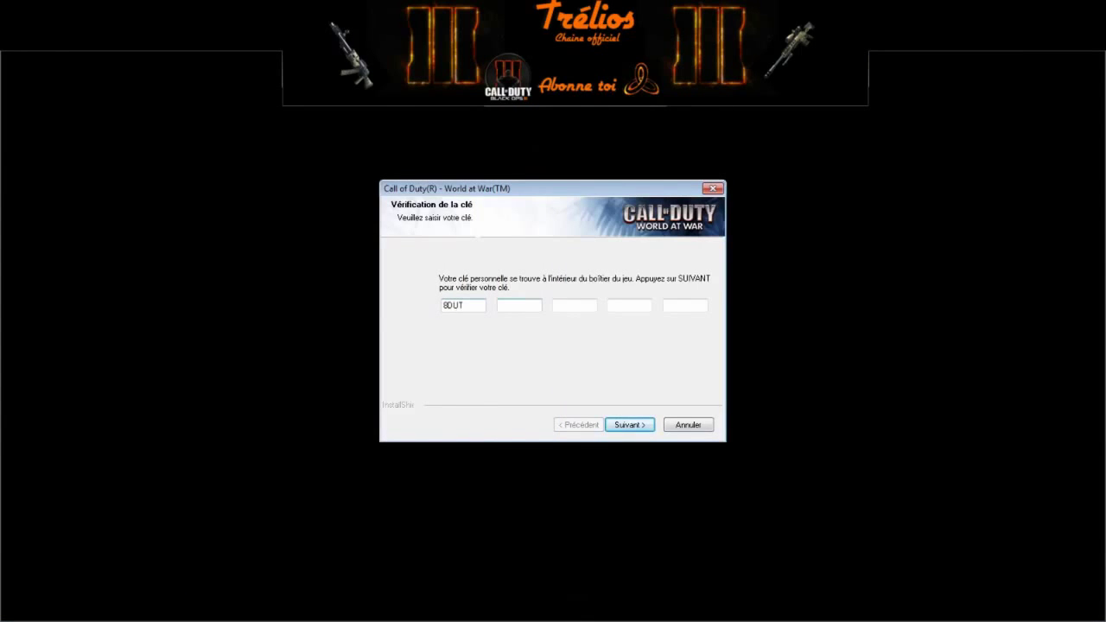
# Read the next key groups from Notepad and type them into the second and third key boxes.
pyautogui.press('super')
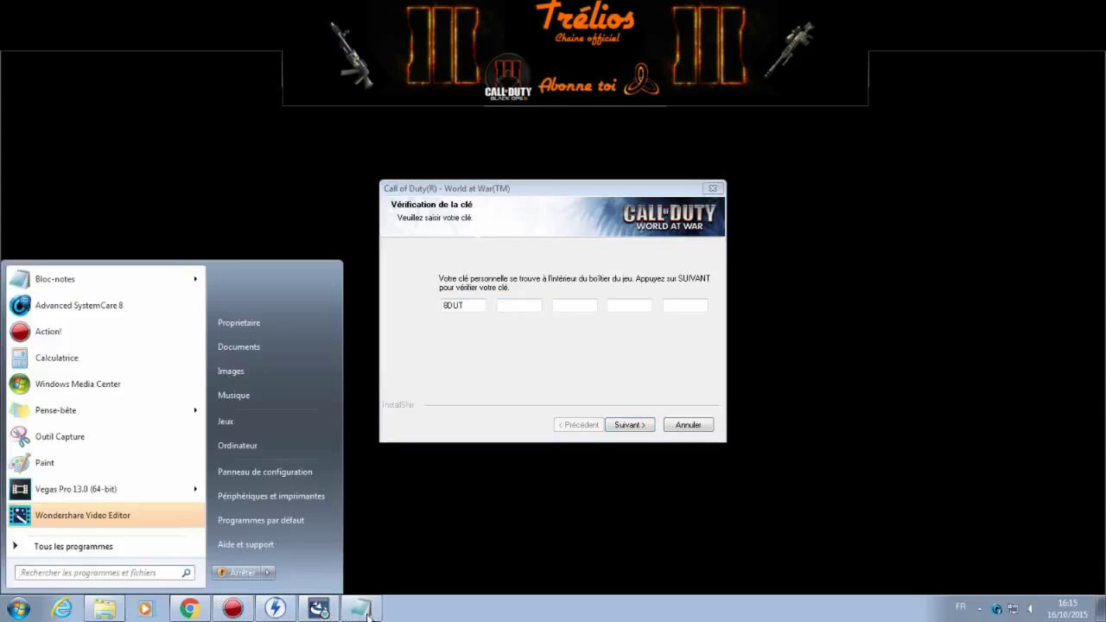
pyautogui.click(362, 609)
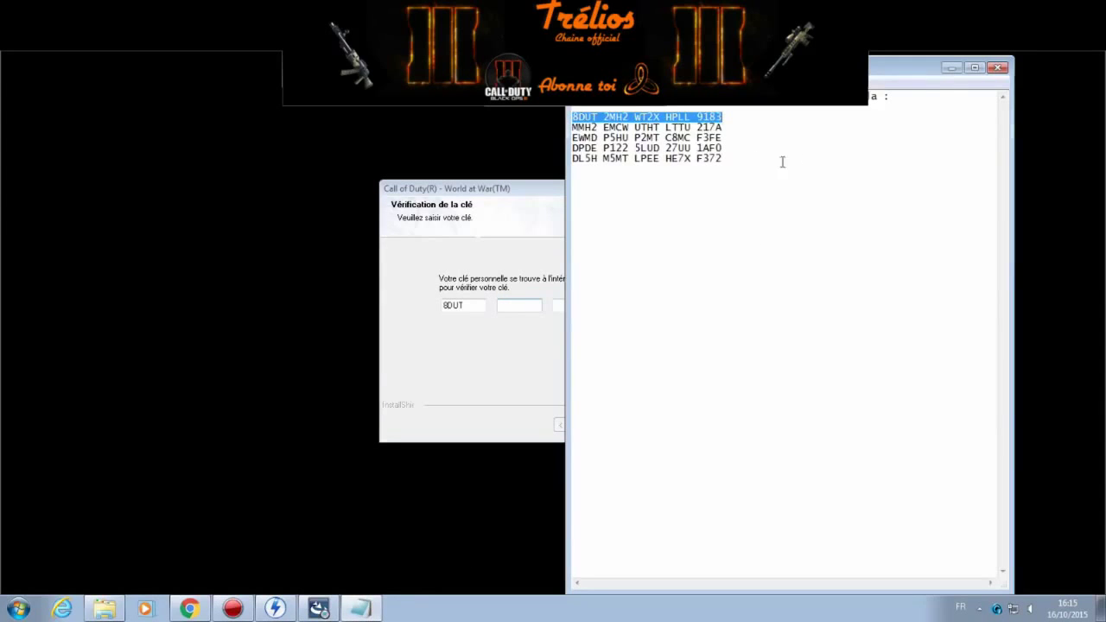
pyautogui.click(951, 68)
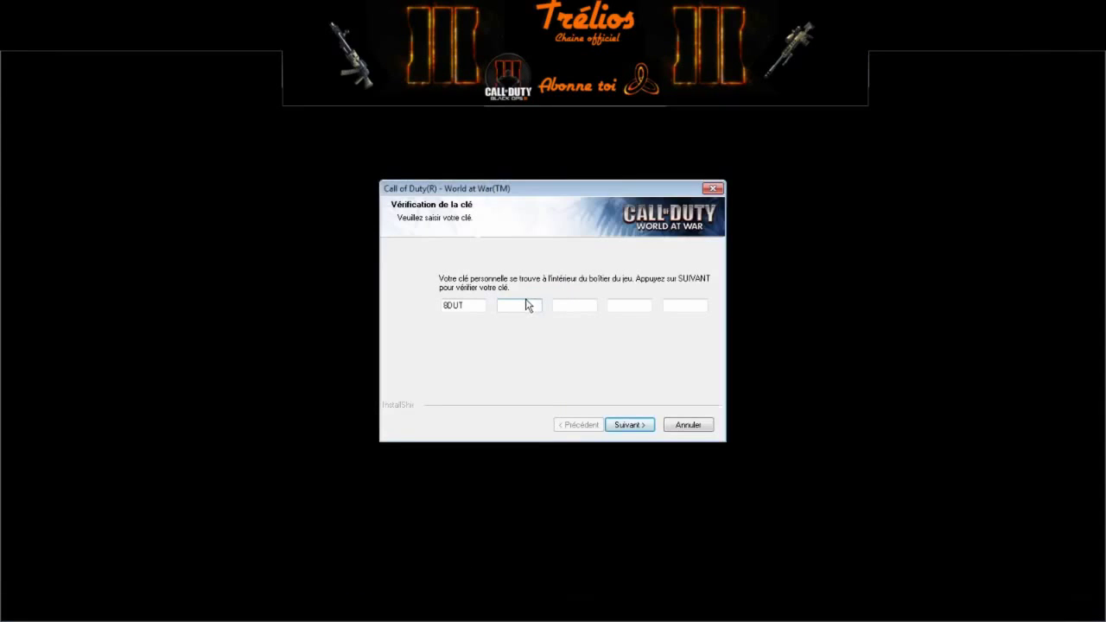
pyautogui.press('super')
pyautogui.click(361, 609)
pyautogui.click(371, 610)
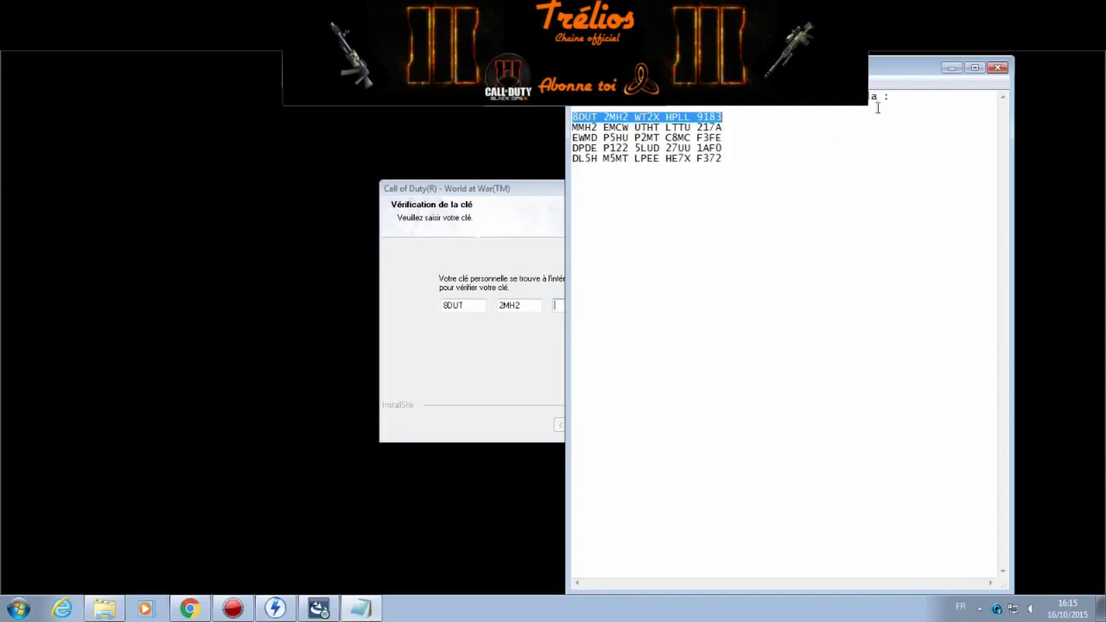
pyautogui.click(946, 69)
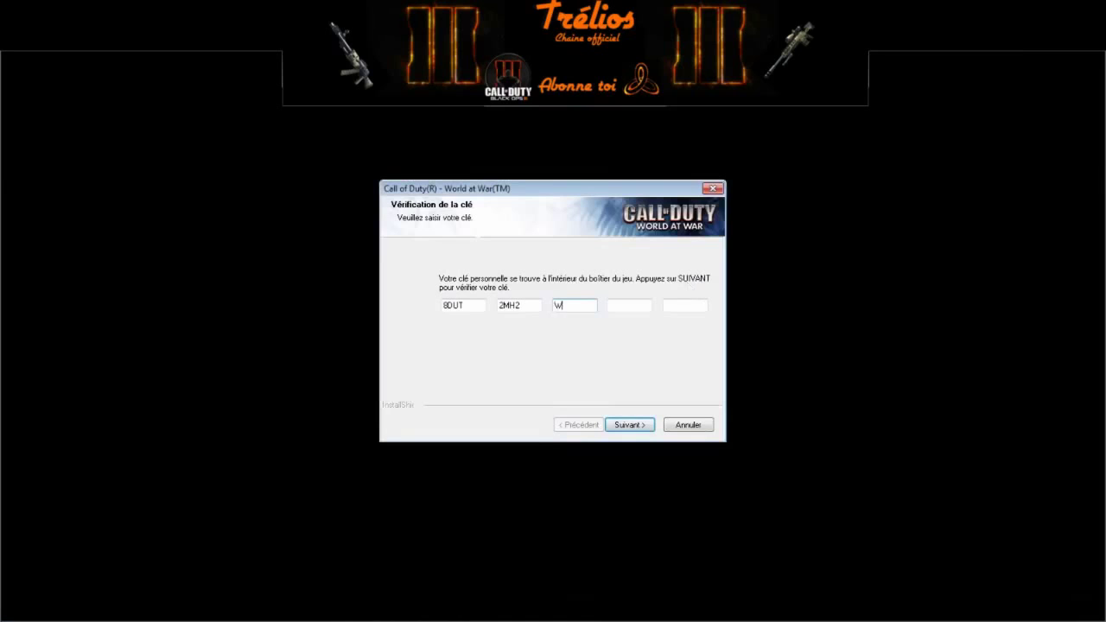
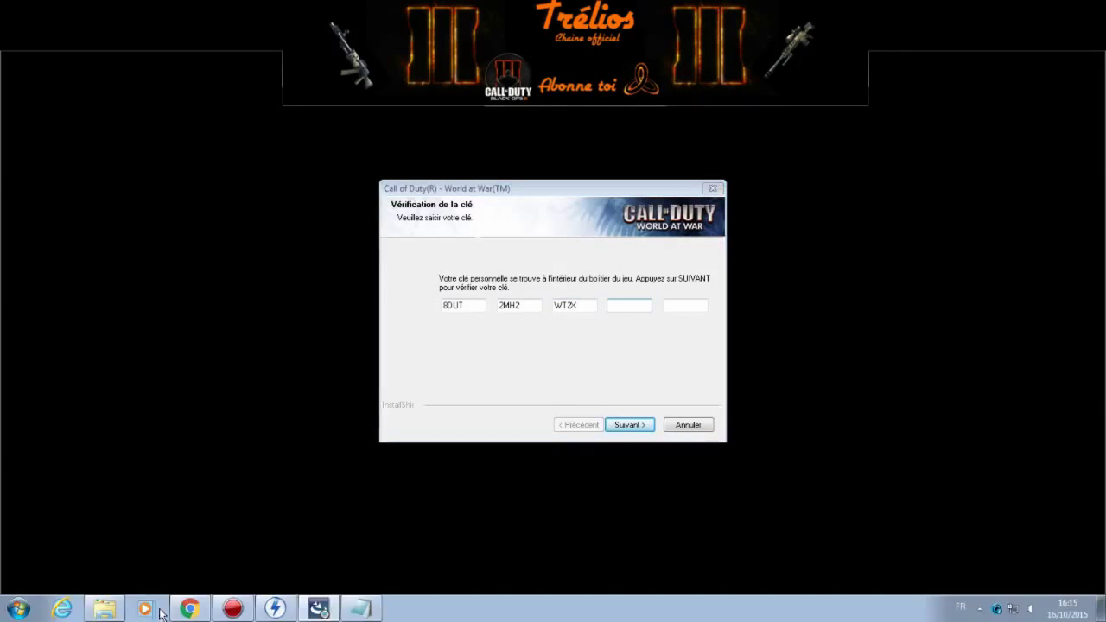
# Enter the remaining licence-key groups from Notepad and submit the key with Suivant.
pyautogui.click(18, 609)
pyautogui.click(361, 608)
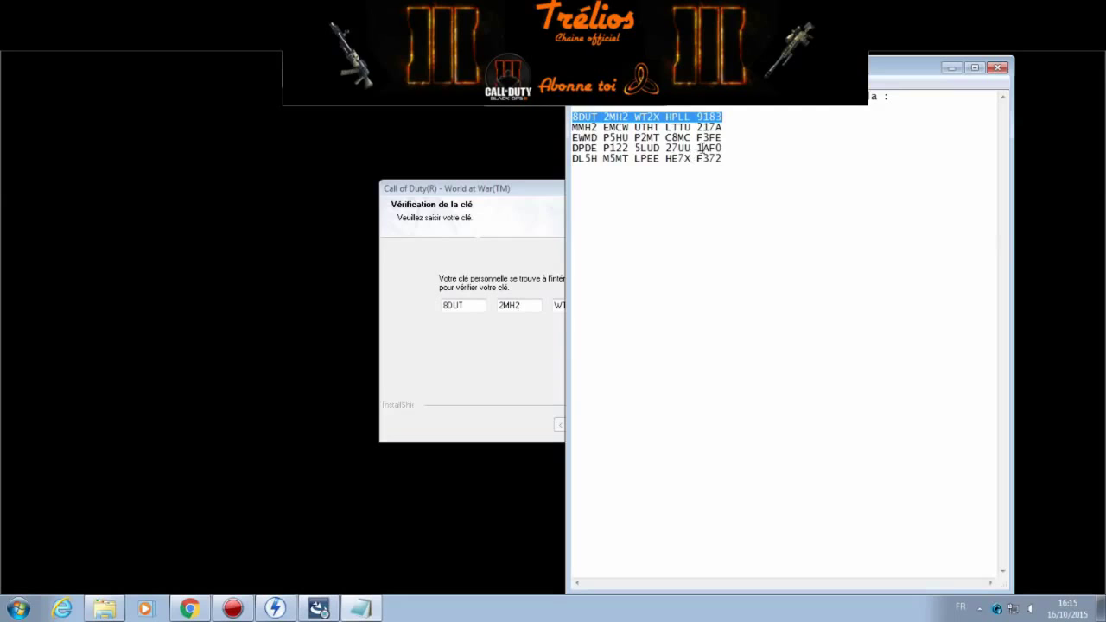
pyautogui.click(952, 68)
pyautogui.write('L')
pyautogui.press('super')
pyautogui.click(356, 610)
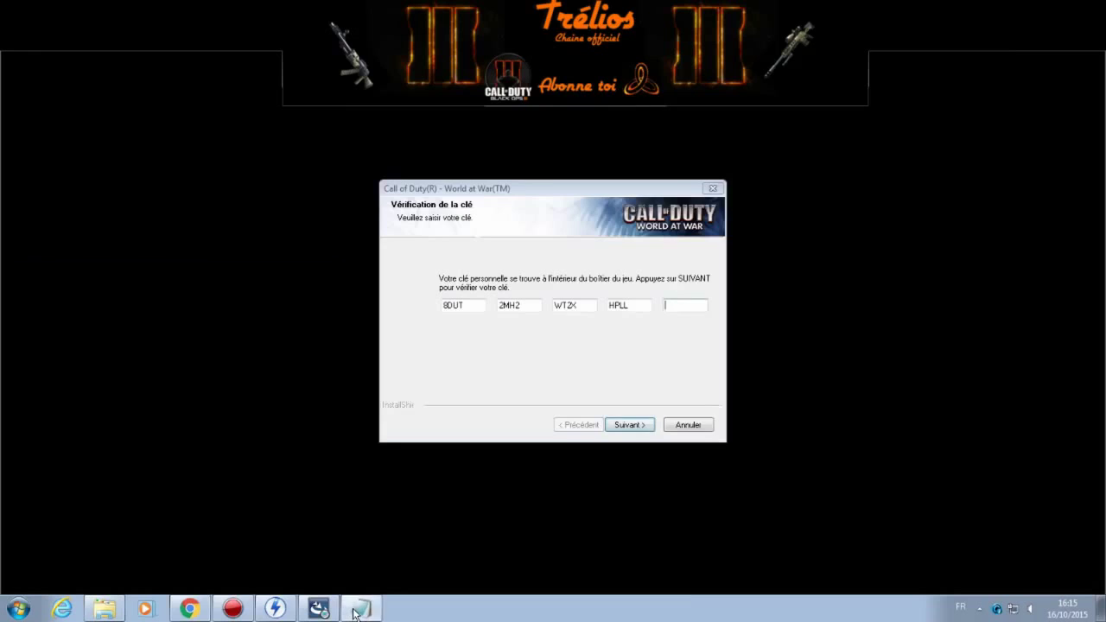
pyautogui.click(354, 611)
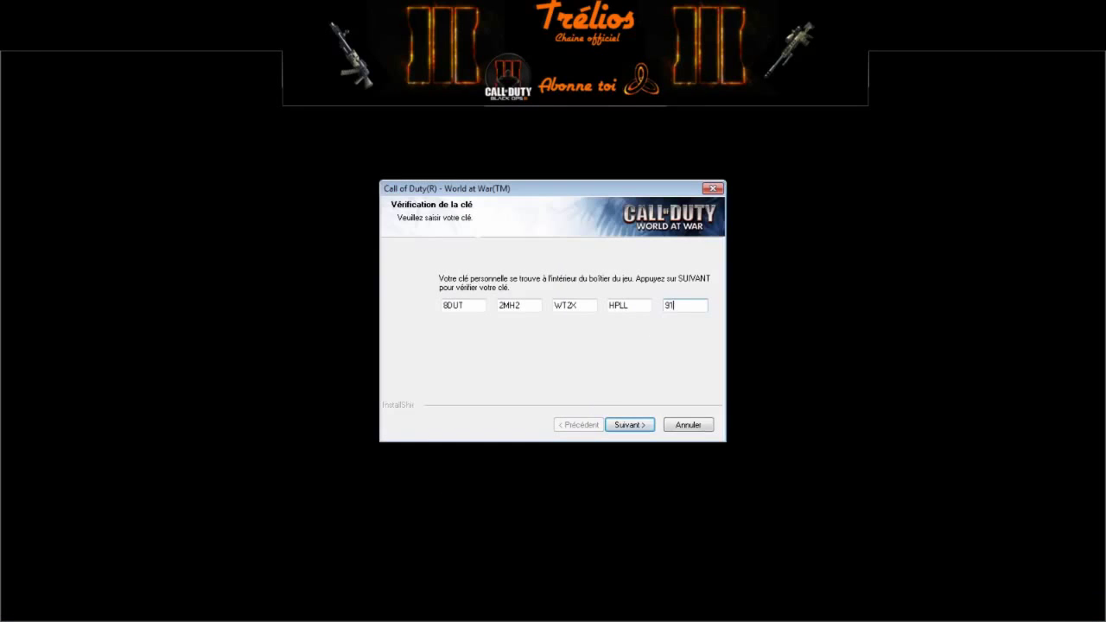
pyautogui.click(620, 427)
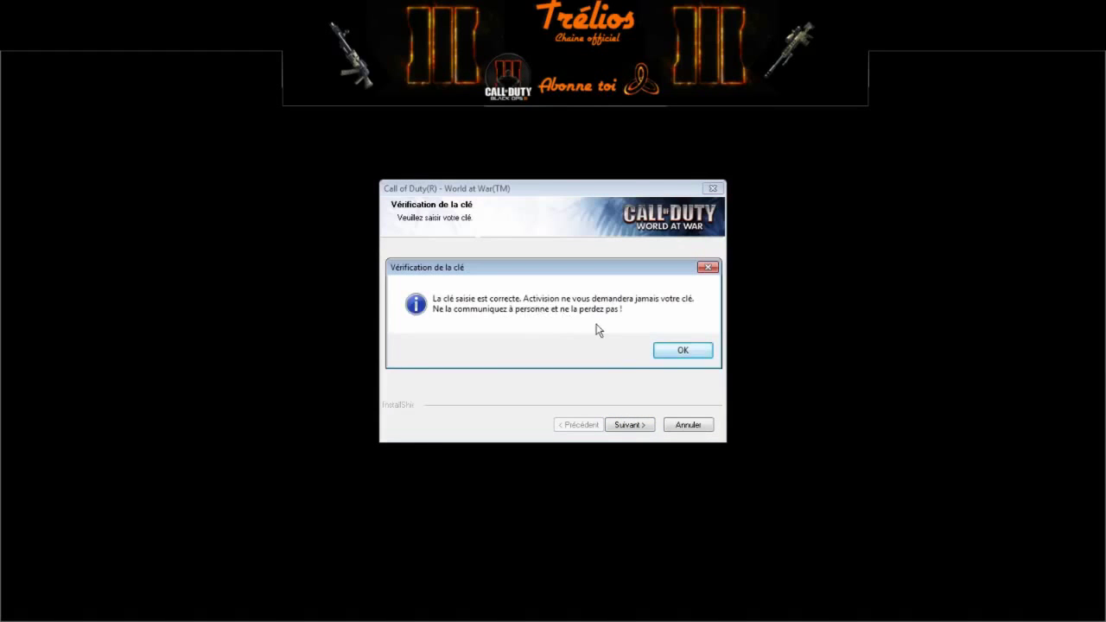
# Confirm the key, accept the licence, decline PunkBuster, and start a Standard installation.
pyautogui.click(685, 350)
pyautogui.click(430, 372)
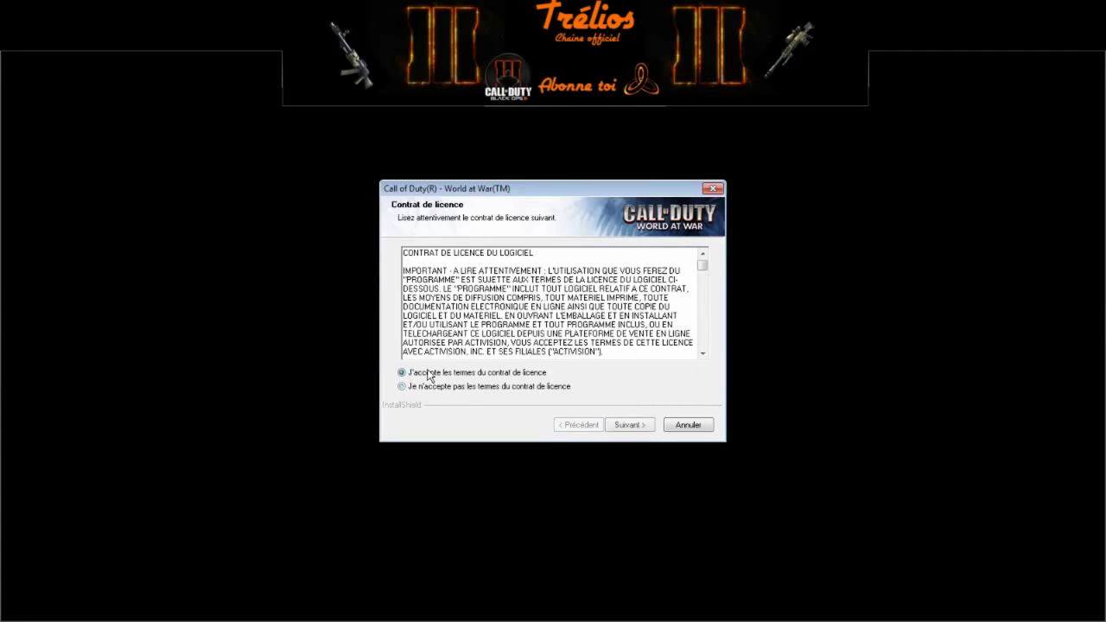
pyautogui.click(630, 425)
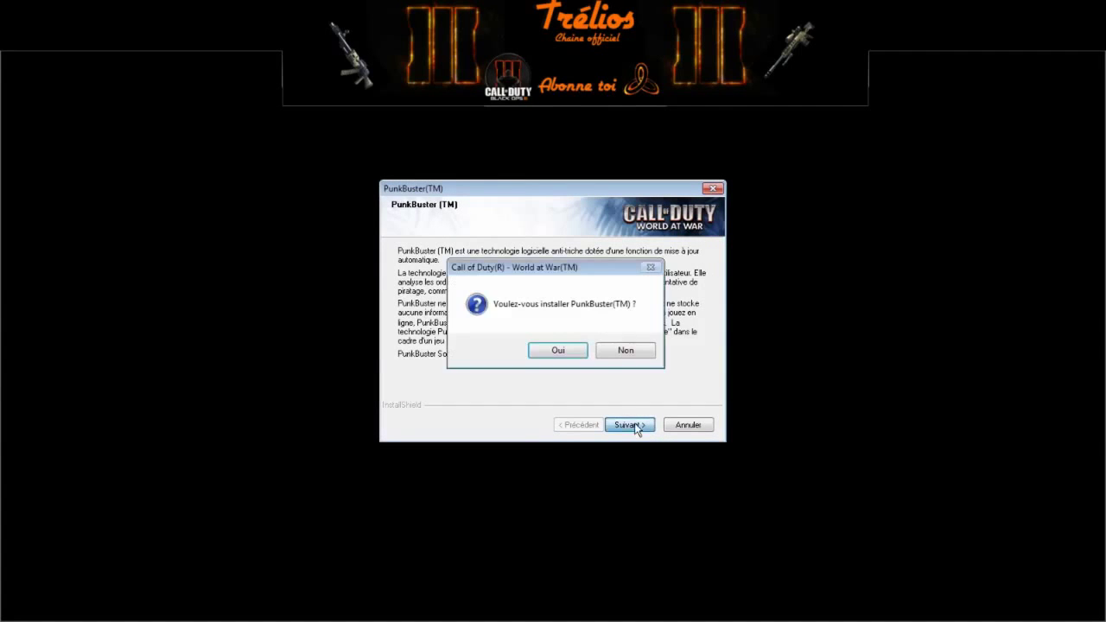
pyautogui.click(626, 352)
pyautogui.click(630, 425)
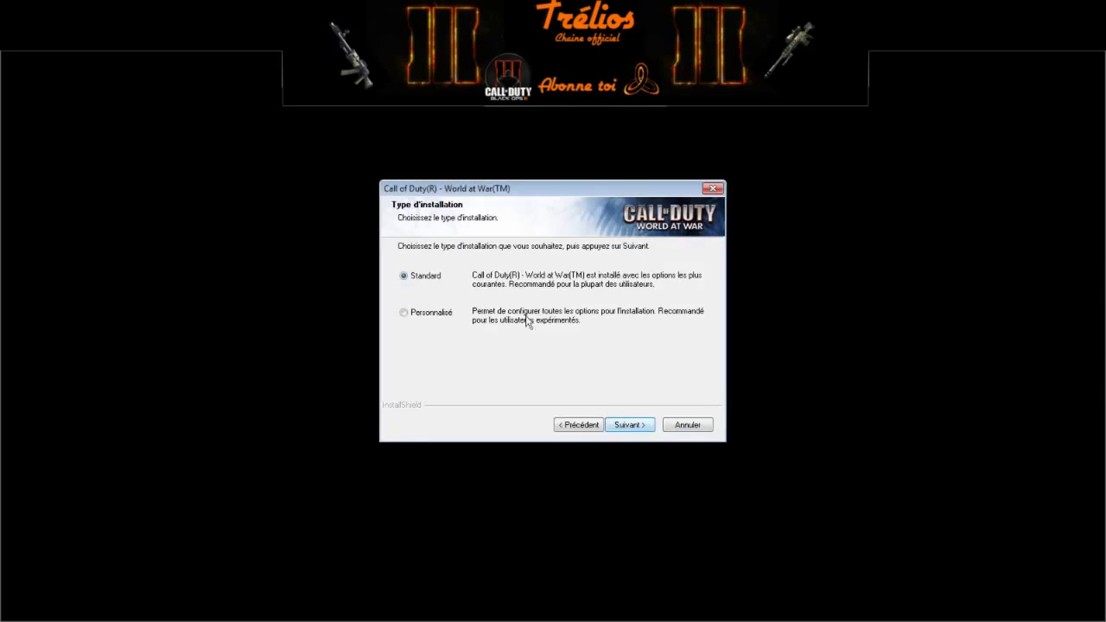
pyautogui.click(621, 426)
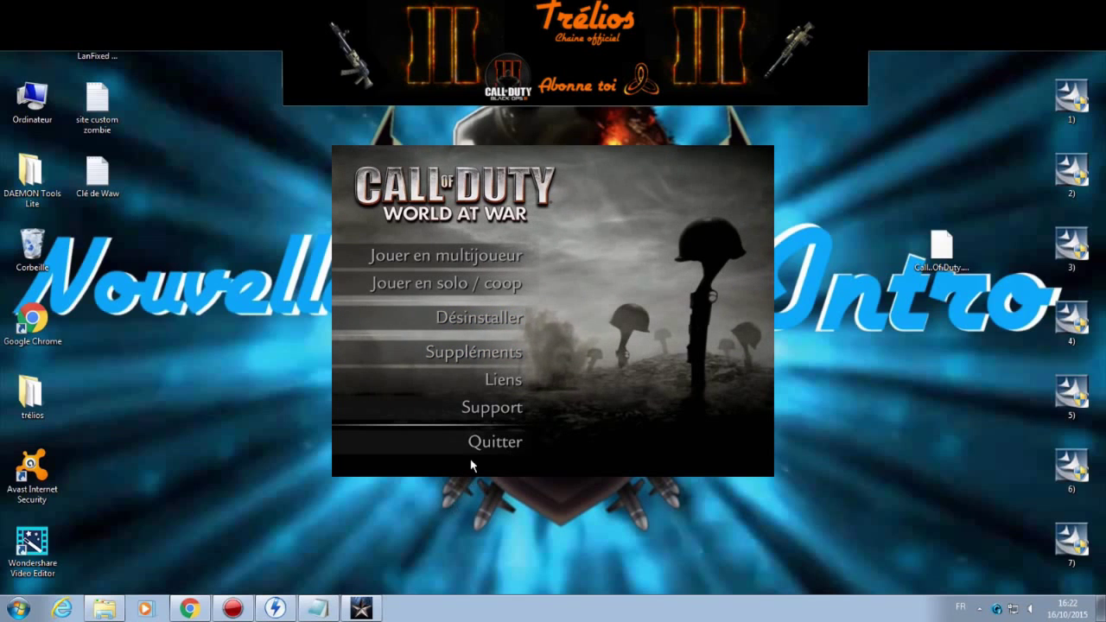
# Quit the World at War launcher and add a new desktop folder called 'zombie custom'.
pyautogui.click(189, 610)
pyautogui.click(189, 610)
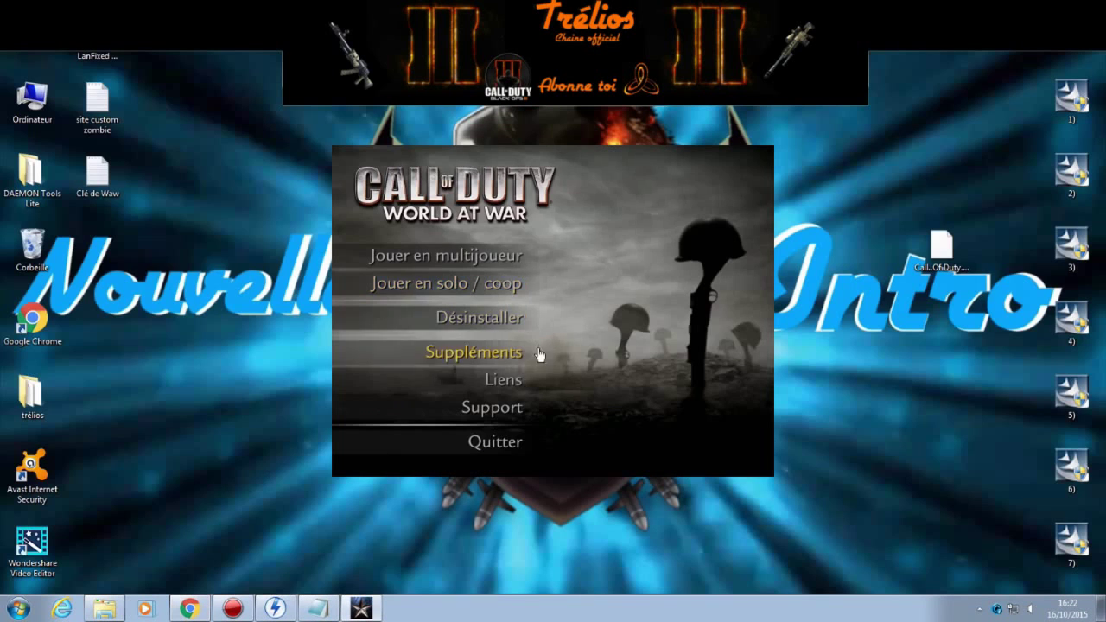
pyautogui.click(506, 448)
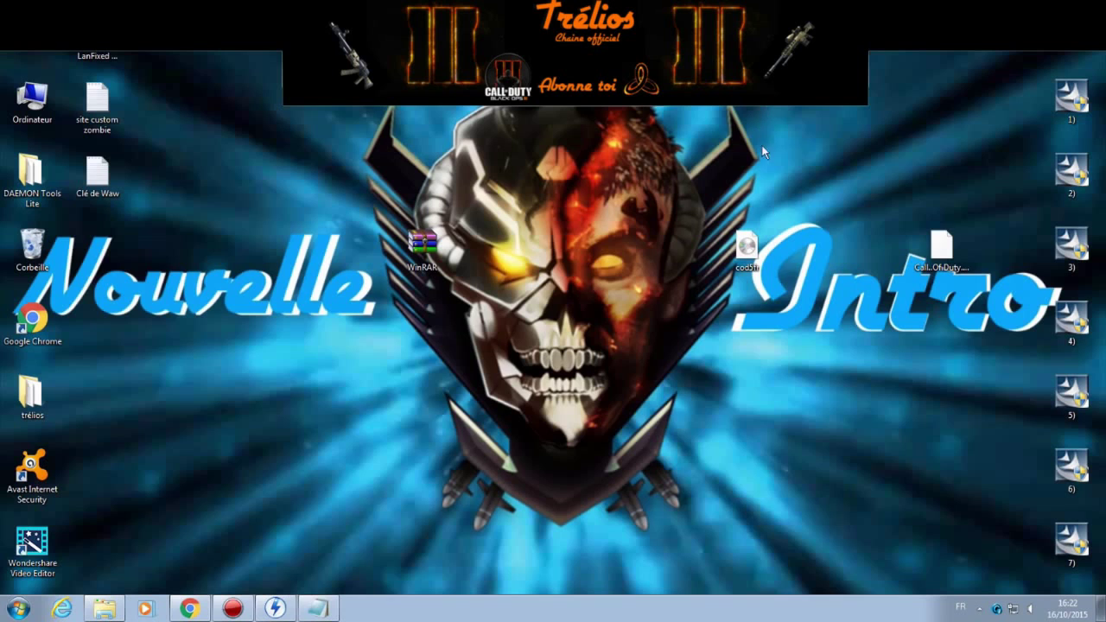
pyautogui.rightClick(640, 326)
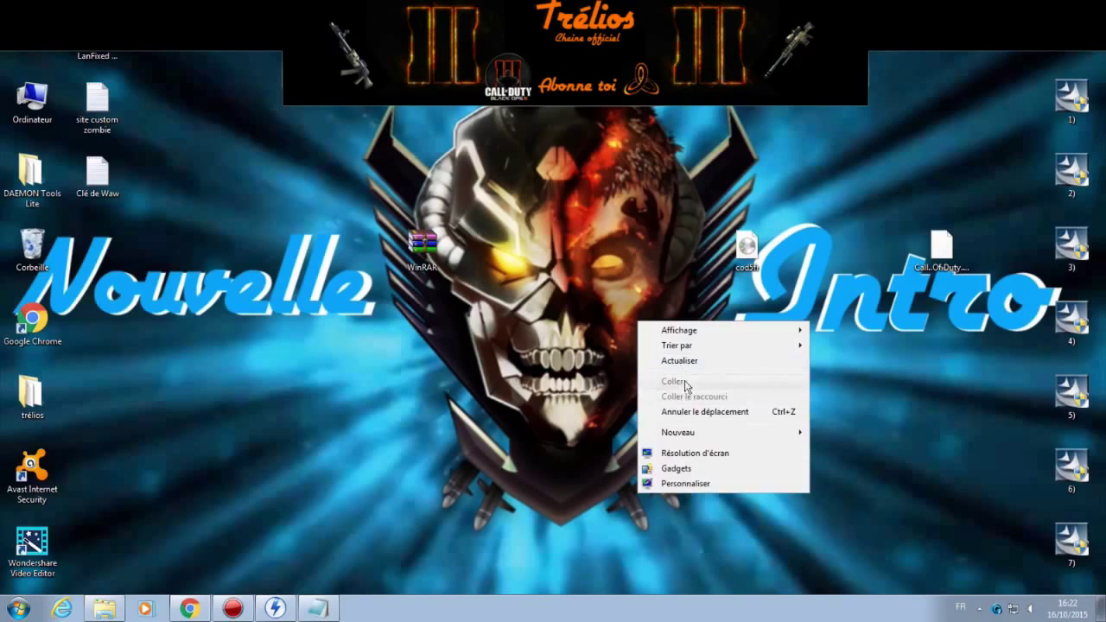
pyautogui.moveTo(696, 432)
pyautogui.click(850, 425)
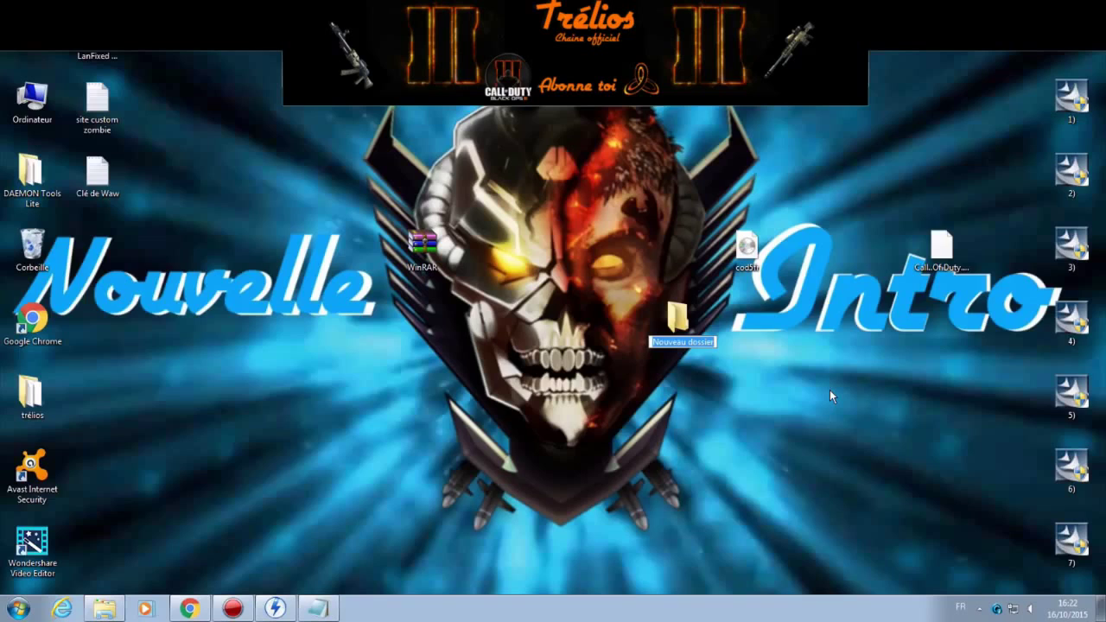
pyautogui.write('zombi')
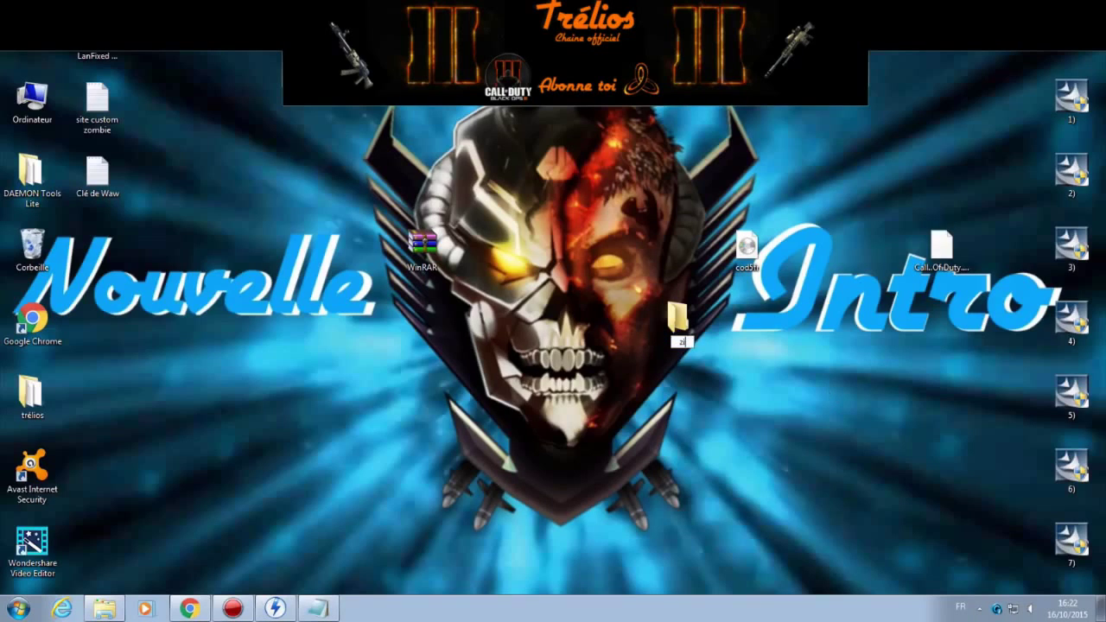
pyautogui.write('e custom')
pyautogui.click(829, 389)
# Attempt to move the cod5fr image, then dismiss the file-in-use warning and cancel.
pyautogui.moveTo(696, 177); pyautogui.dragTo(996, 287)
pyautogui.click(944, 322)
pyautogui.click(745, 245)
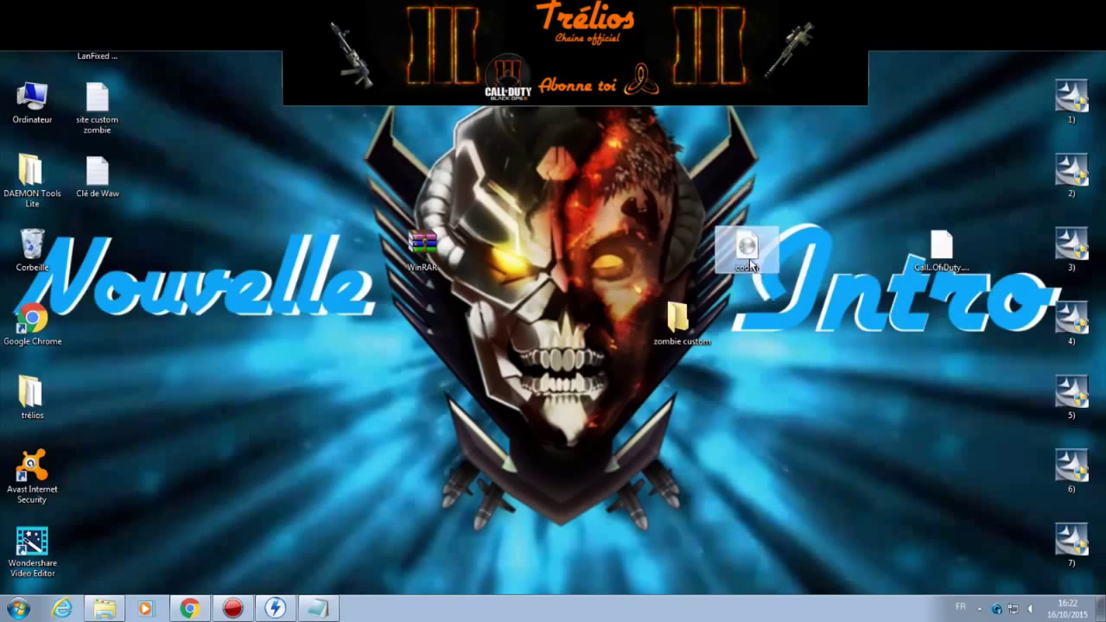
pyautogui.press('Delete')
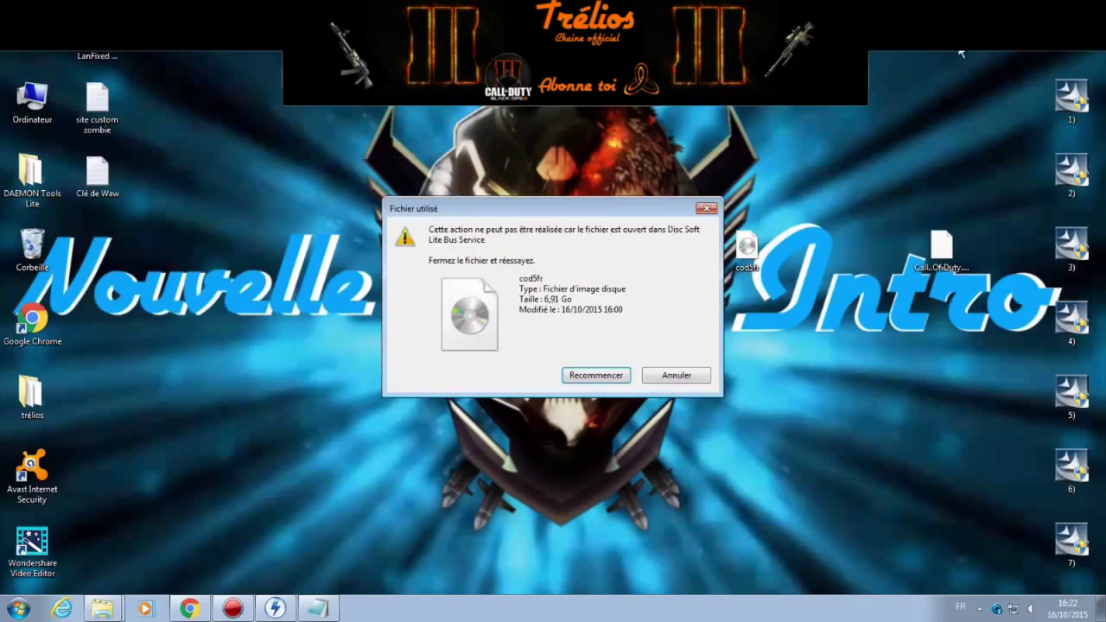
pyautogui.click(706, 208)
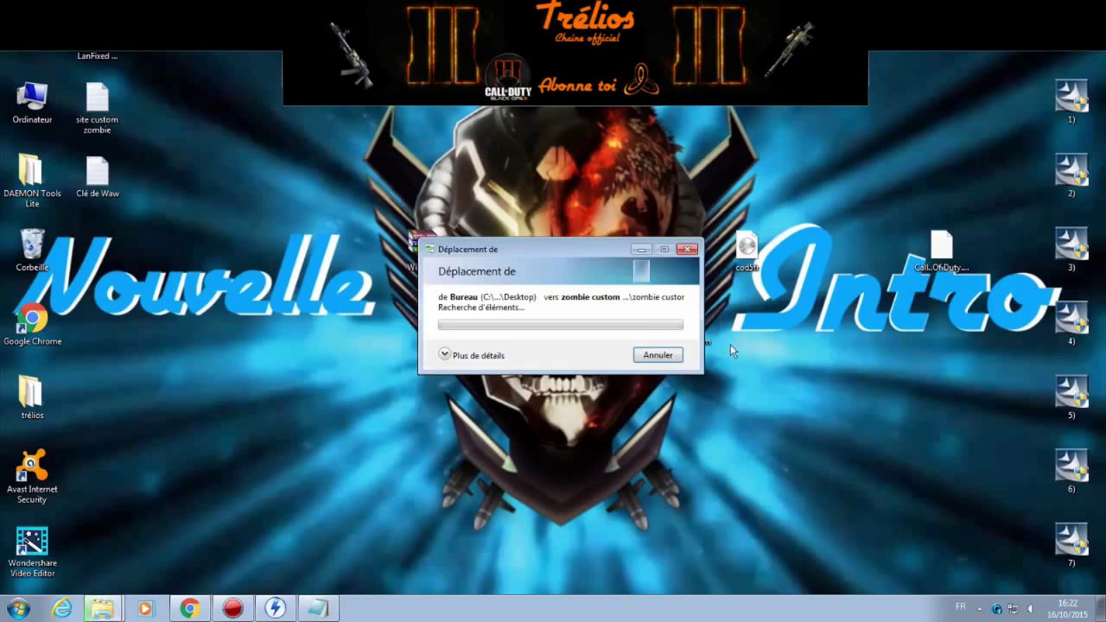
pyautogui.click(688, 251)
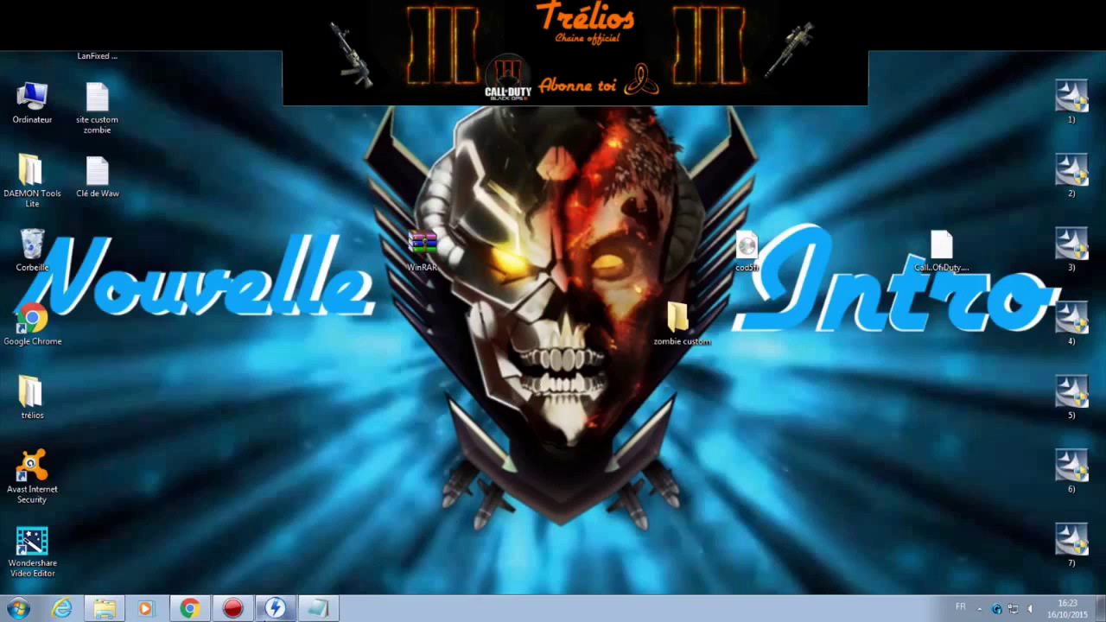
# Cancel the blocked cod5fr move, then close the reopened DAEMON Tools Lite folder window.
pyautogui.click(747, 248)
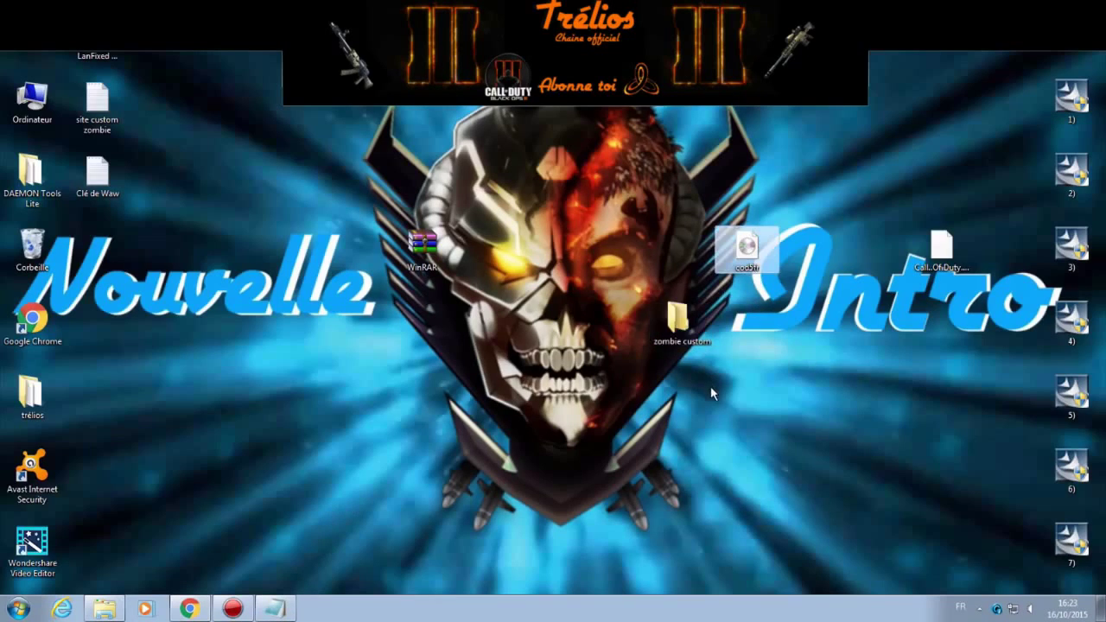
pyautogui.click(667, 375)
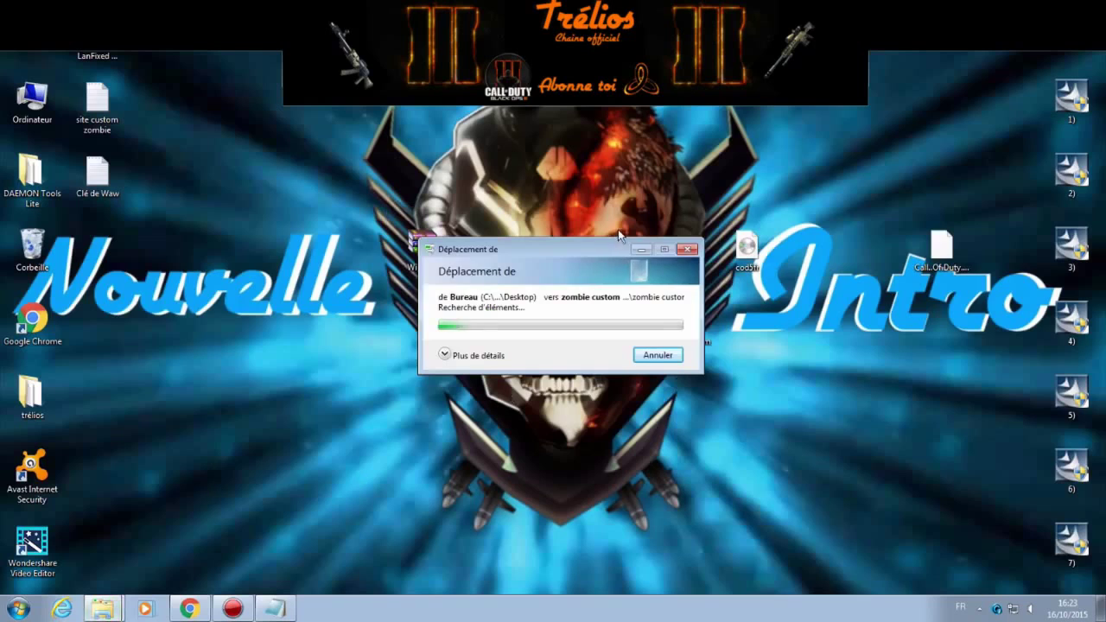
pyautogui.click(101, 609)
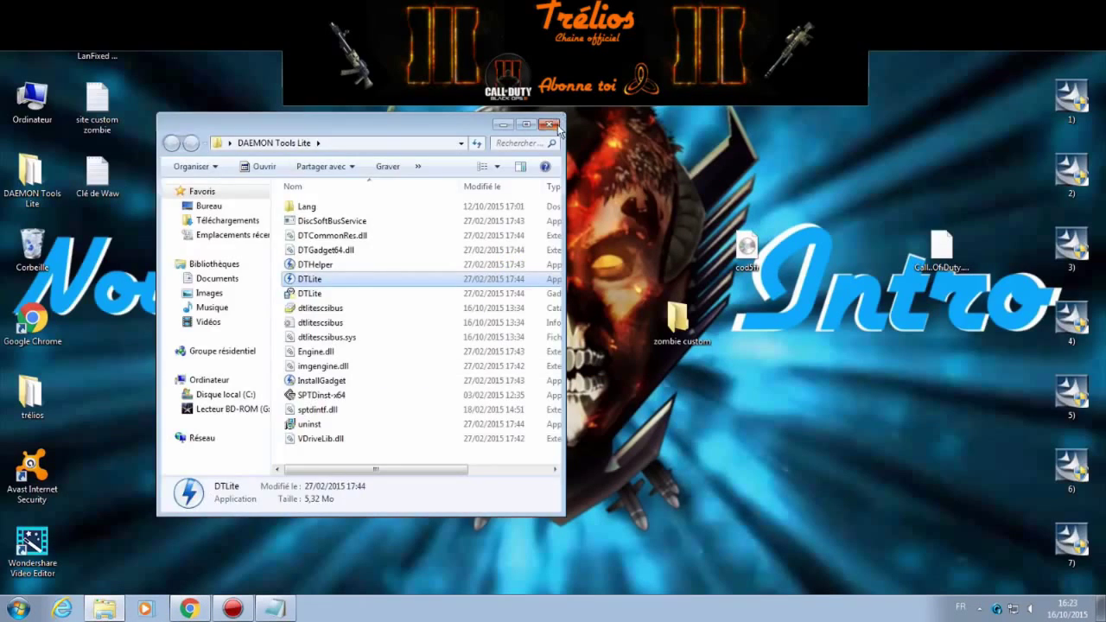
pyautogui.click(549, 125)
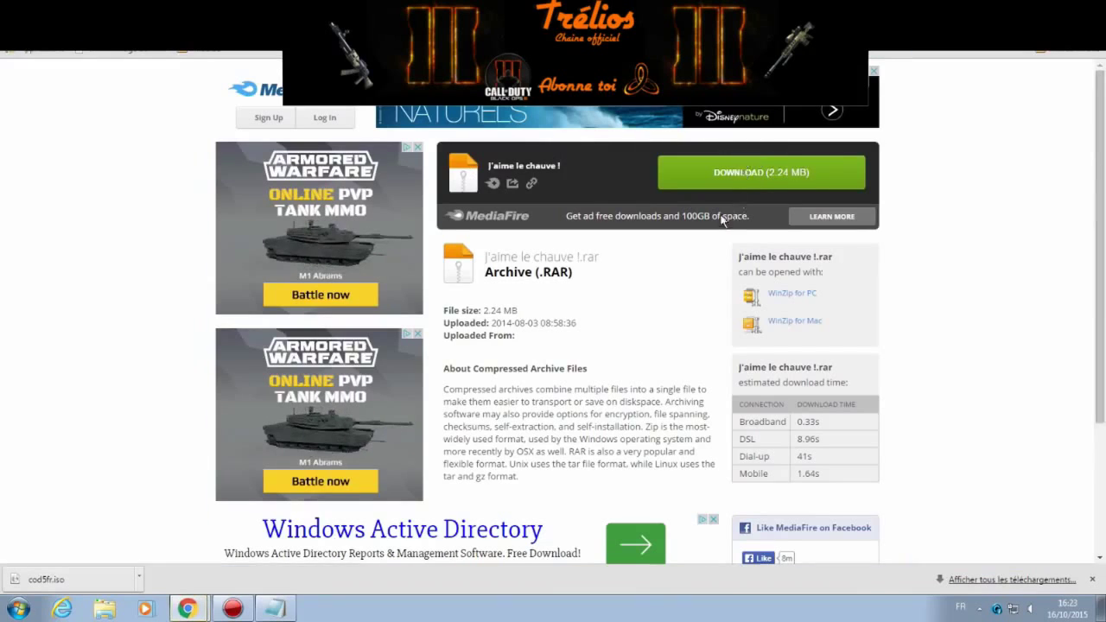
# Download the J'aime le chauve ! archive from MediaFire and drag it from Downloads to the desktop.
pyautogui.click(745, 169)
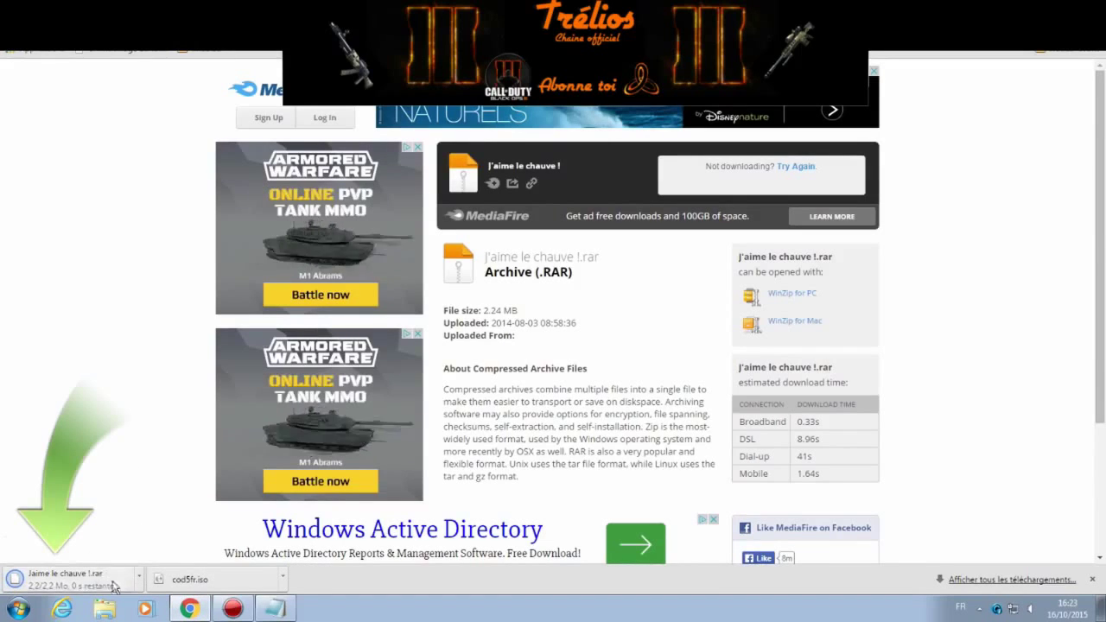
pyautogui.click(138, 576)
pyautogui.click(208, 532)
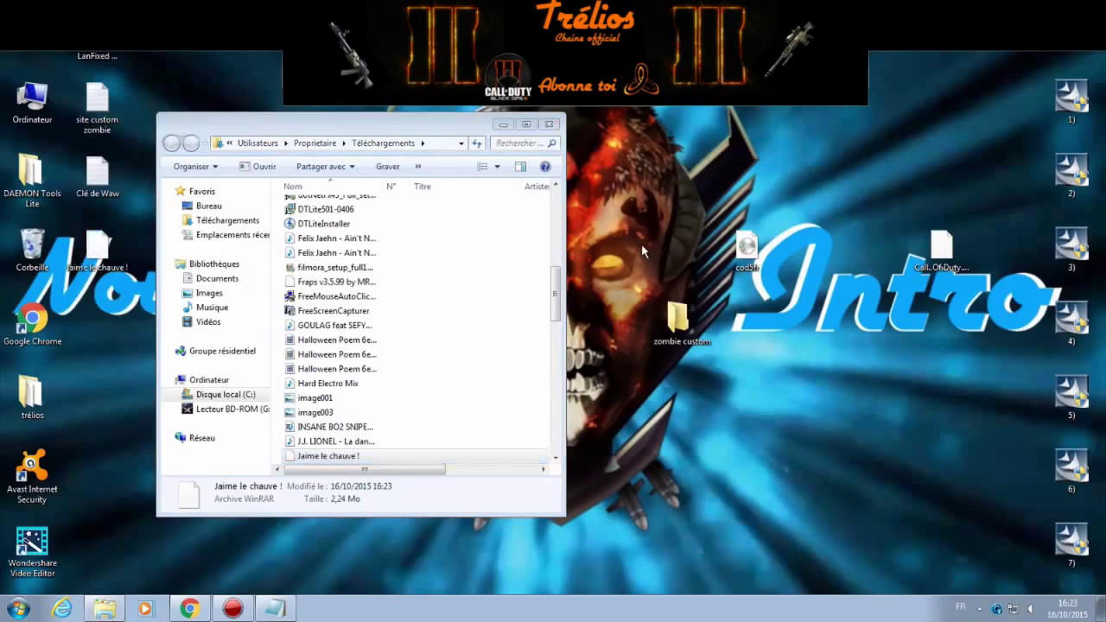
pyautogui.moveTo(328, 455); pyautogui.dragTo(617, 177)
pyautogui.click(550, 123)
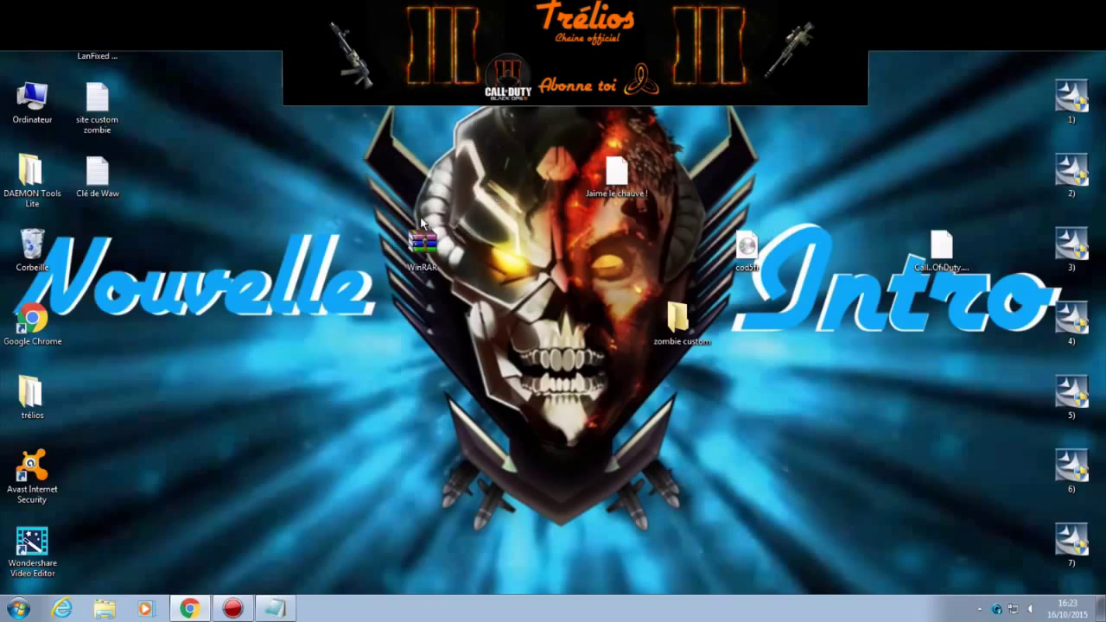
# Launch WinRAR from a Start-menu search and open the J'aime le chauve ! archive.
pyautogui.doubleClick(422, 244)
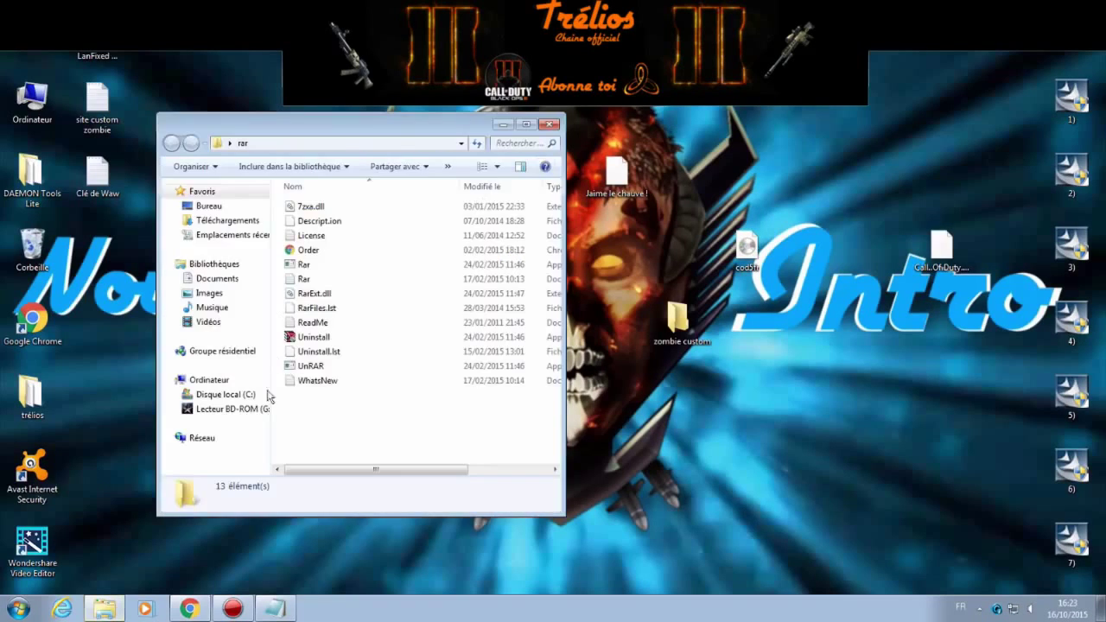
pyautogui.click(549, 124)
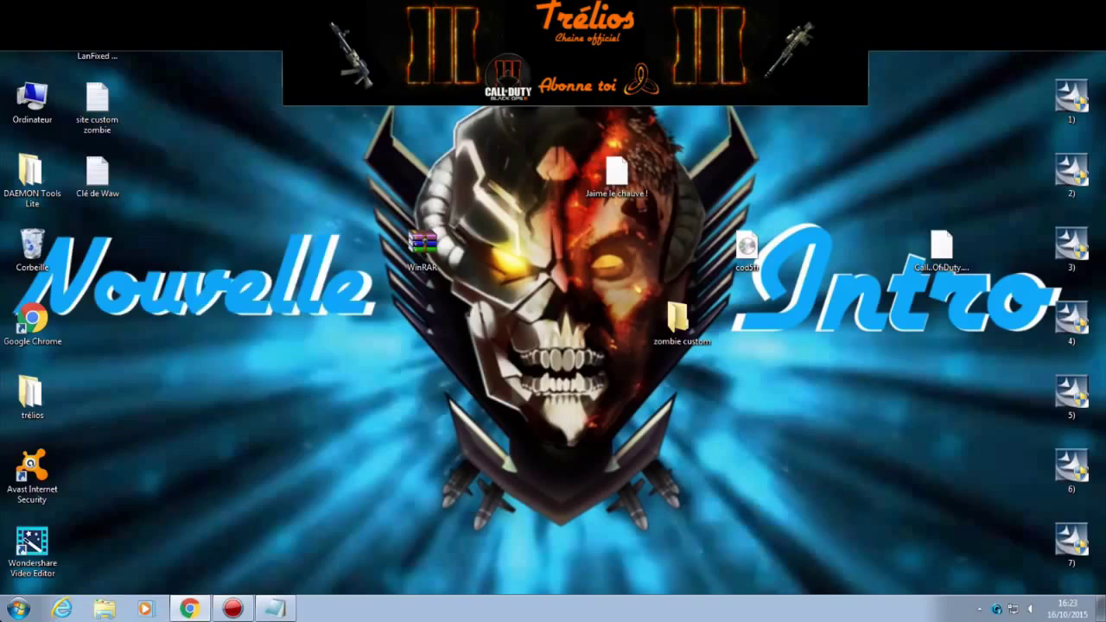
pyautogui.click(19, 608)
pyautogui.write('winrar')
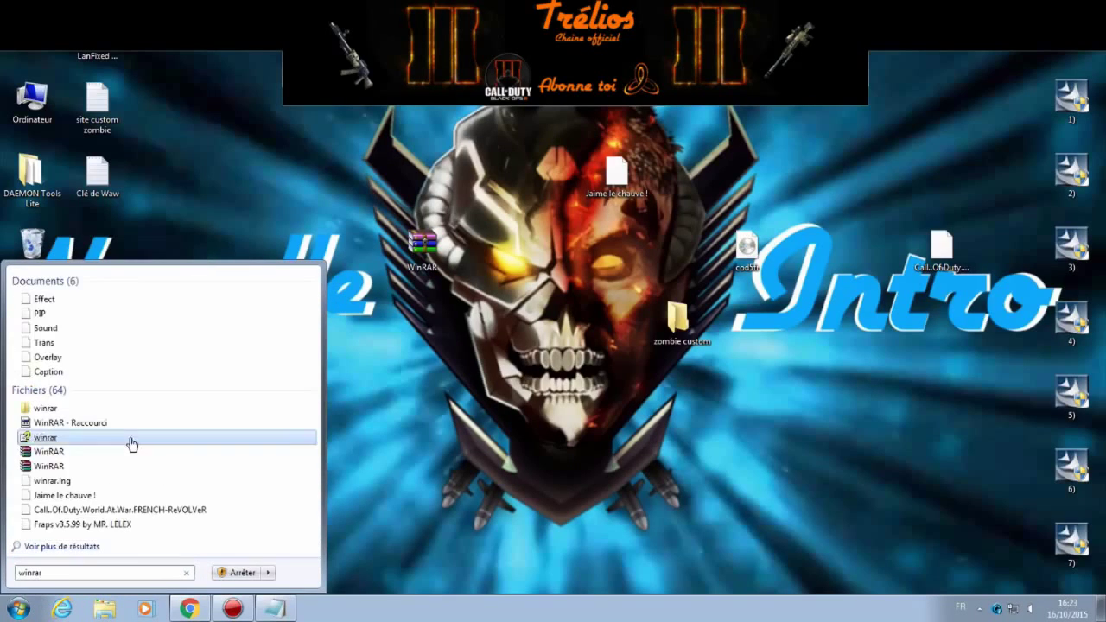
pyautogui.moveTo(621, 367); pyautogui.dragTo(691, 364)
pyautogui.click(696, 134)
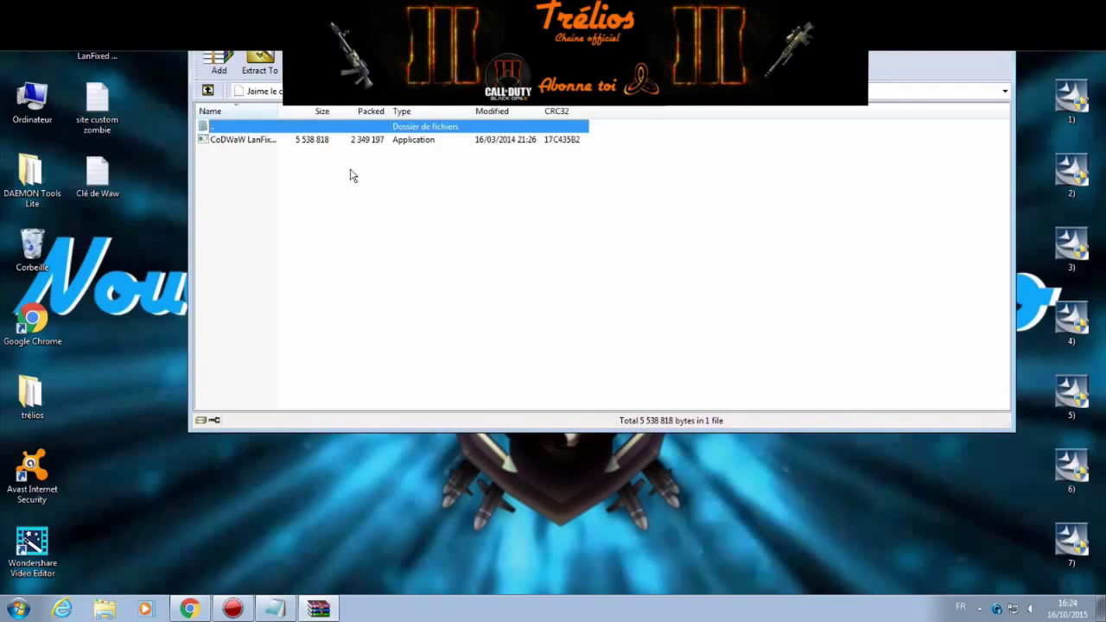
# Extract CoDWaW LanFixed from the archive onto the desktop and close WinRAR.
pyautogui.click(242, 140)
pyautogui.moveTo(252, 145); pyautogui.dragTo(601, 561)
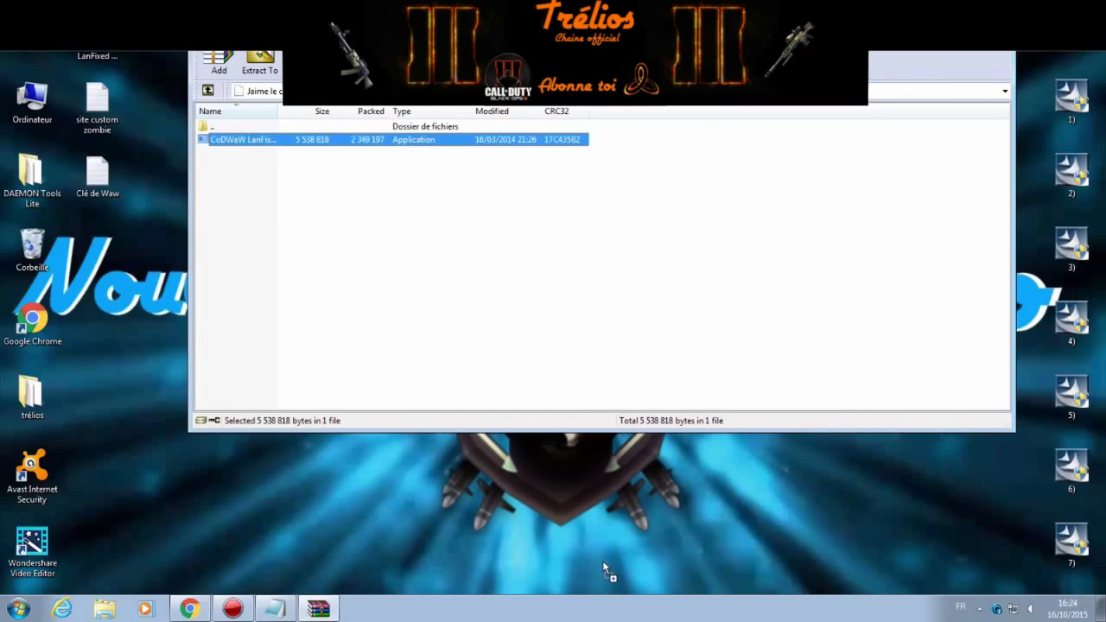
pyautogui.hotkey('alt', 'F4')
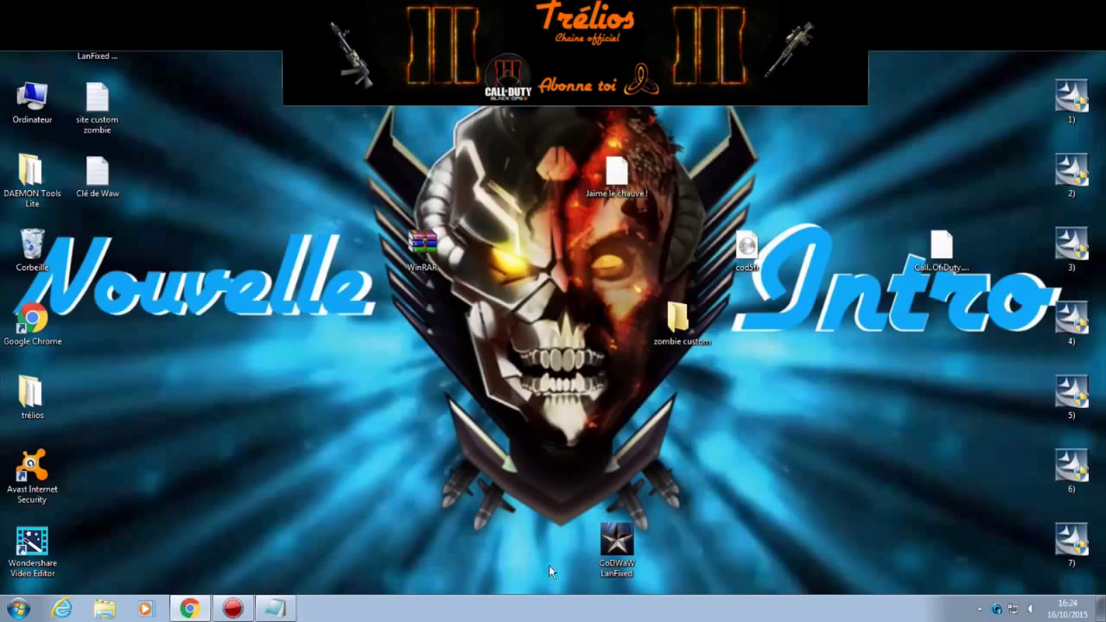
# Move CoDWaW LanFixed into the zombie custom folder and open that folder.
pyautogui.moveTo(617, 543); pyautogui.dragTo(553, 332)
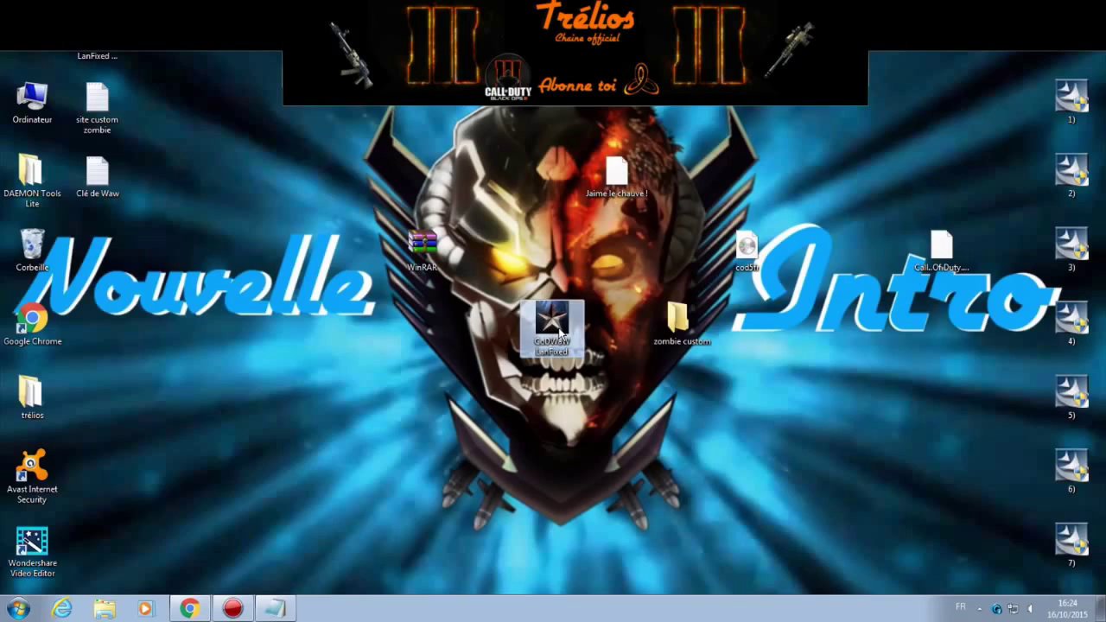
pyautogui.moveTo(560, 333); pyautogui.dragTo(678, 322)
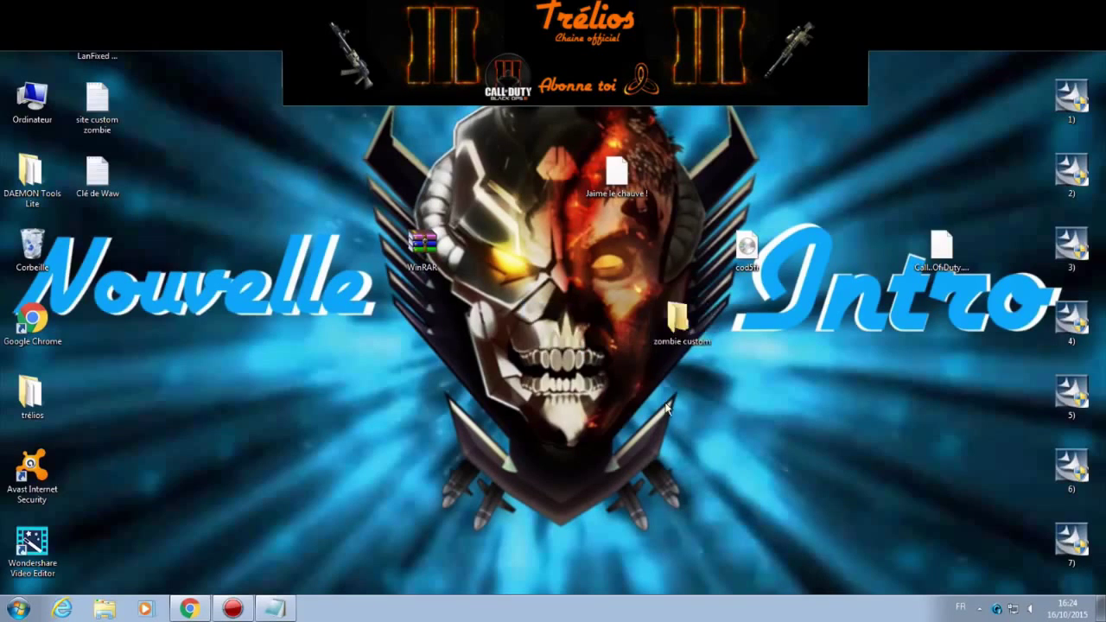
pyautogui.doubleClick(678, 319)
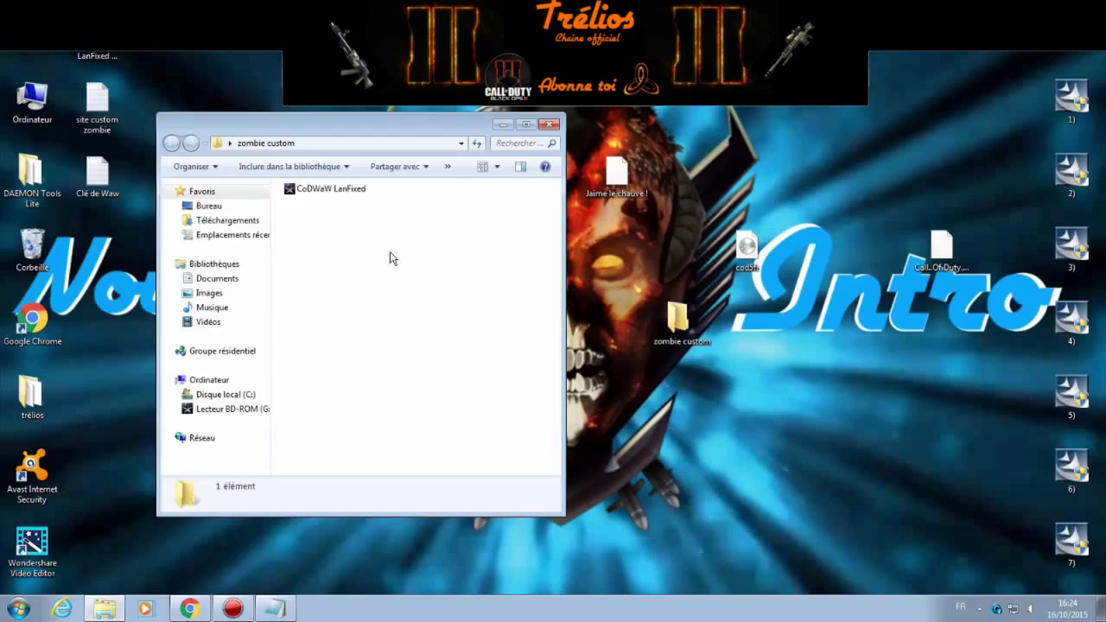
pyautogui.click(313, 187)
pyautogui.rightClick(313, 185)
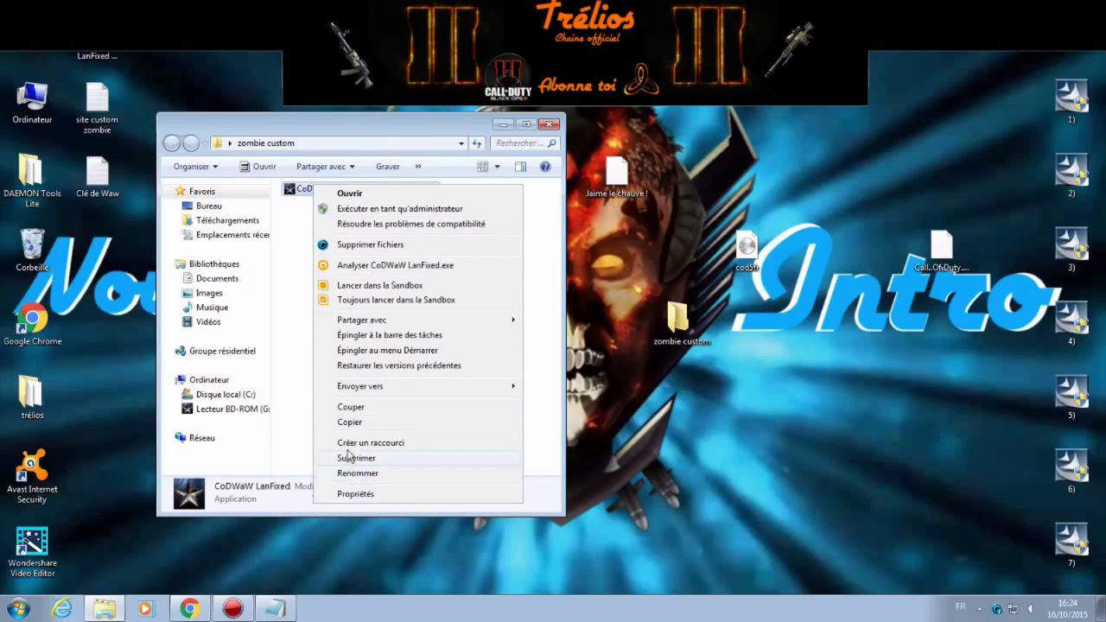
# Copy CoDWaW LanFixed and go to C:\Program Files (x86)\Activision\Call of Duty - World at War.
pyautogui.click(353, 422)
pyautogui.click(548, 125)
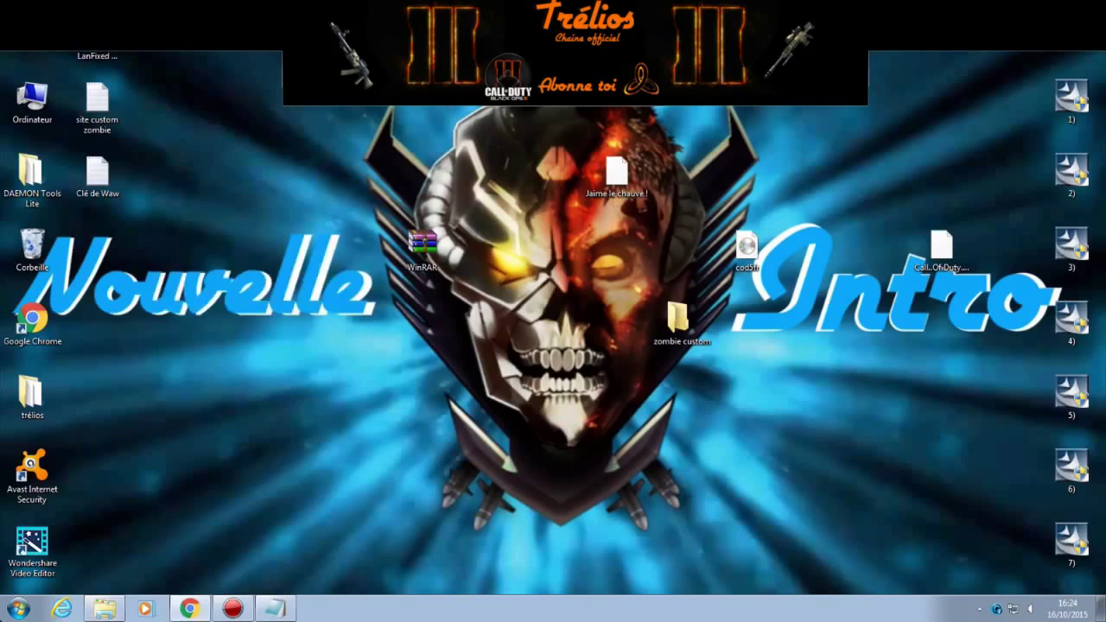
pyautogui.click(17, 609)
pyautogui.click(260, 446)
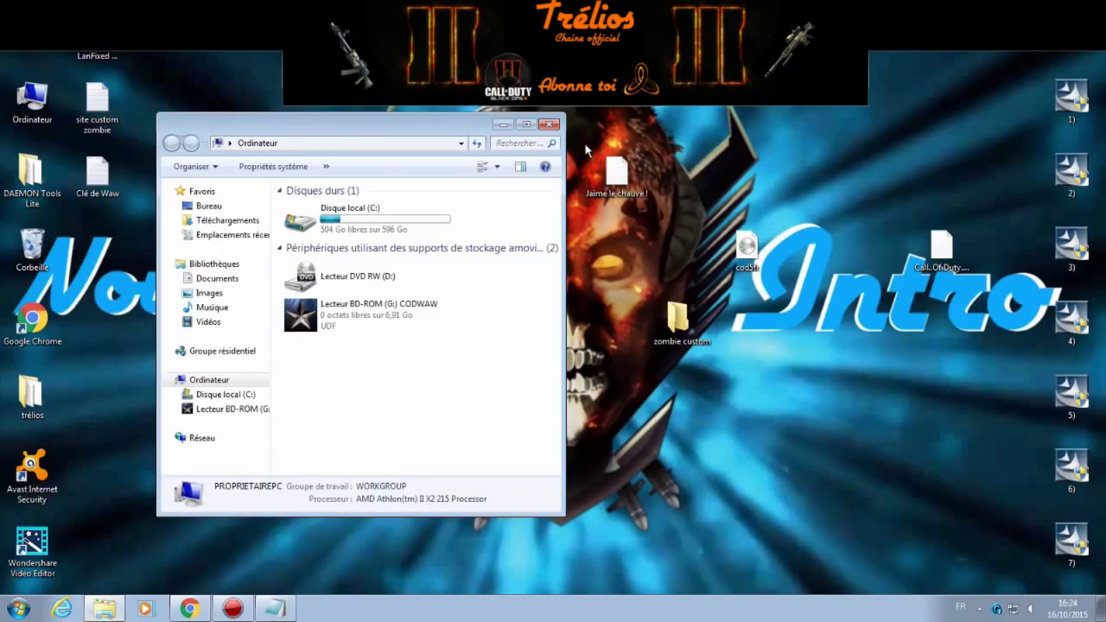
pyautogui.doubleClick(383, 226)
pyautogui.doubleClick(382, 235)
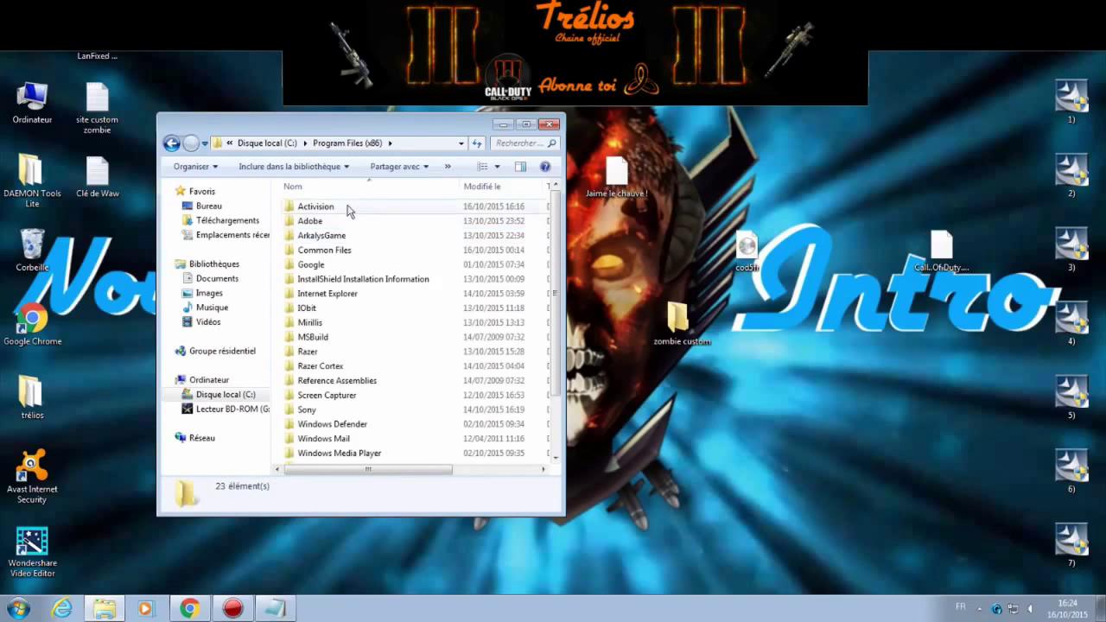
pyautogui.doubleClick(351, 206)
pyautogui.click(172, 144)
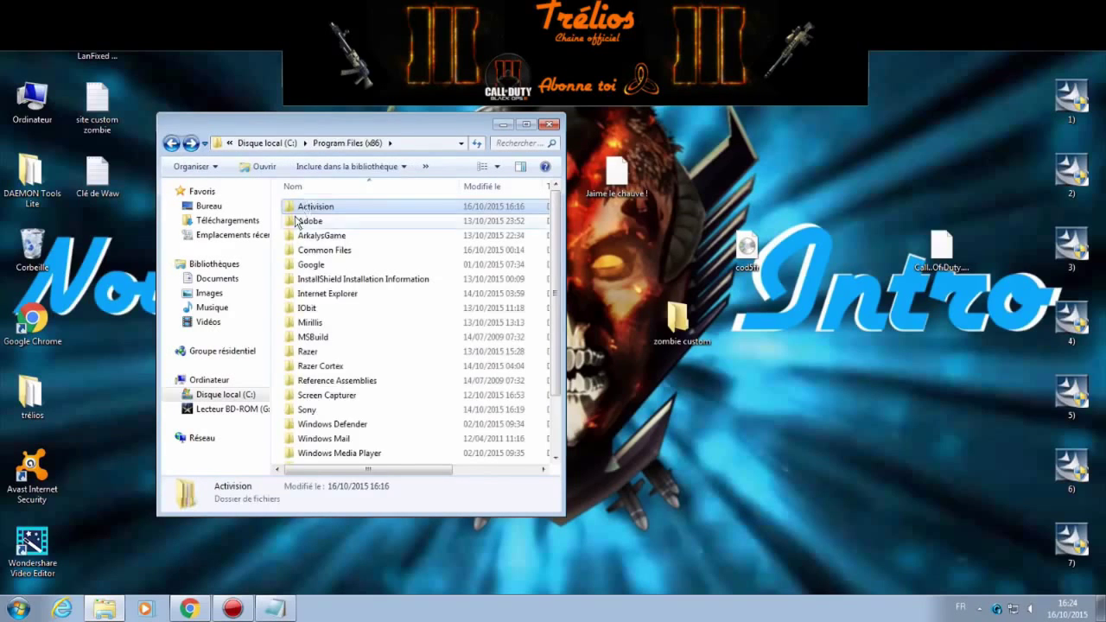
pyautogui.doubleClick(321, 208)
pyautogui.doubleClick(334, 208)
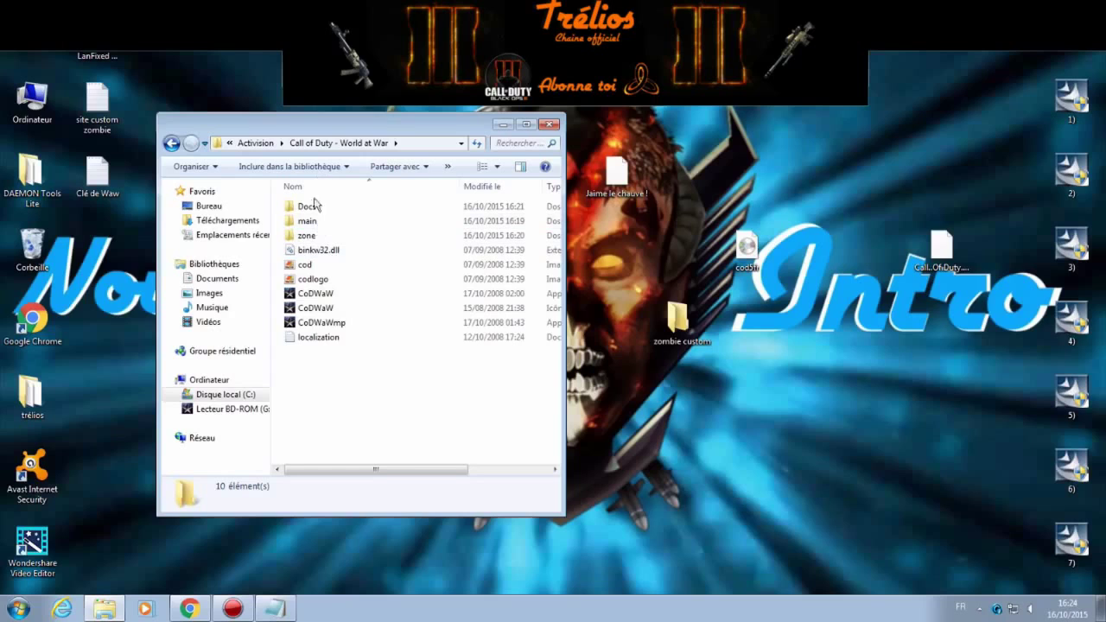
# Paste CoDWaW LanFixed into the World at War game folder, granting administrator permission.
pyautogui.rightClick(334, 389)
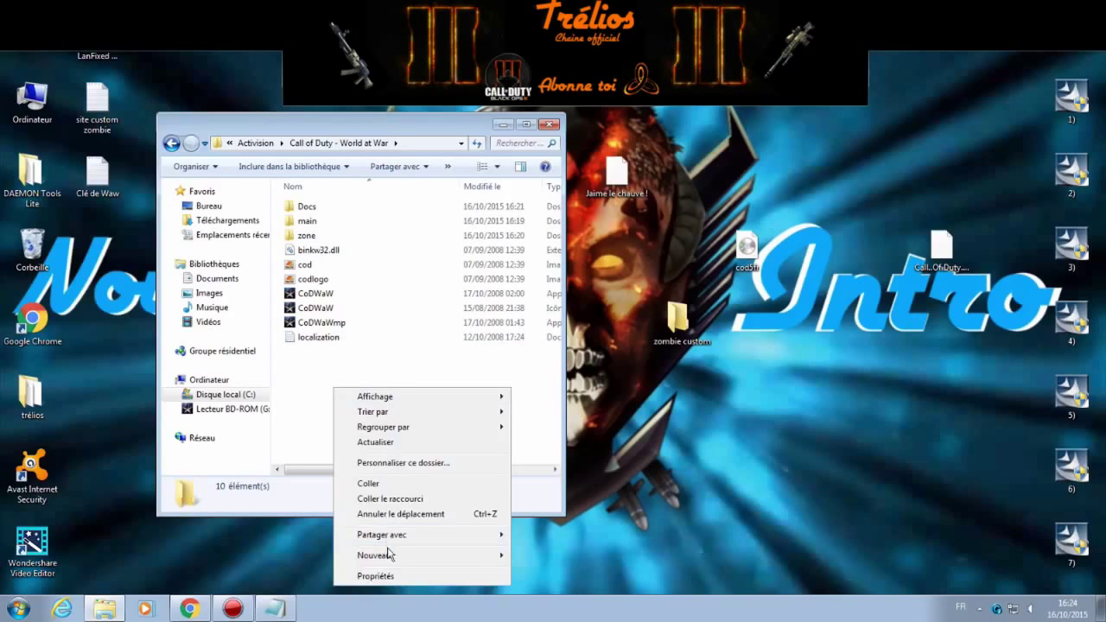
pyautogui.click(388, 487)
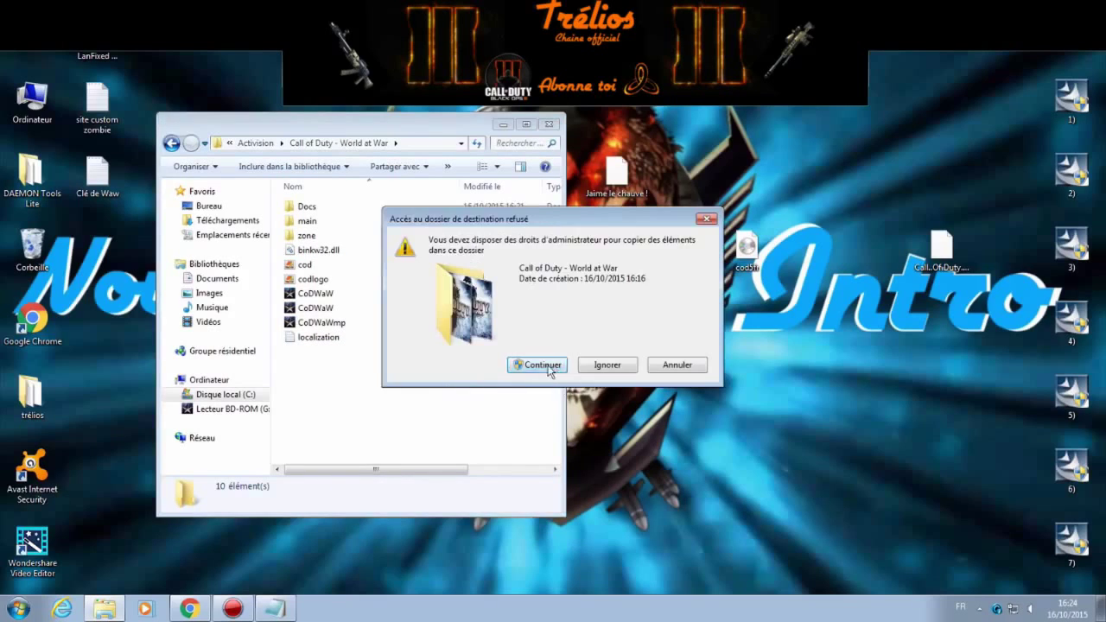
pyautogui.click(536, 365)
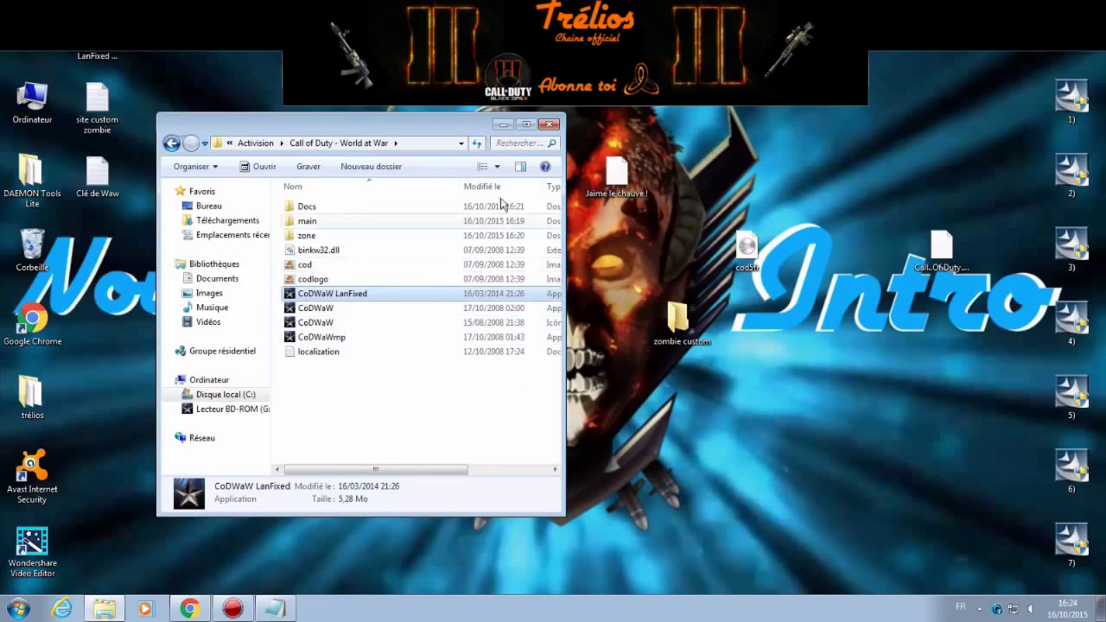
# Paste another copy of CoDWaW LanFixed onto the desktop.
pyautogui.click(548, 125)
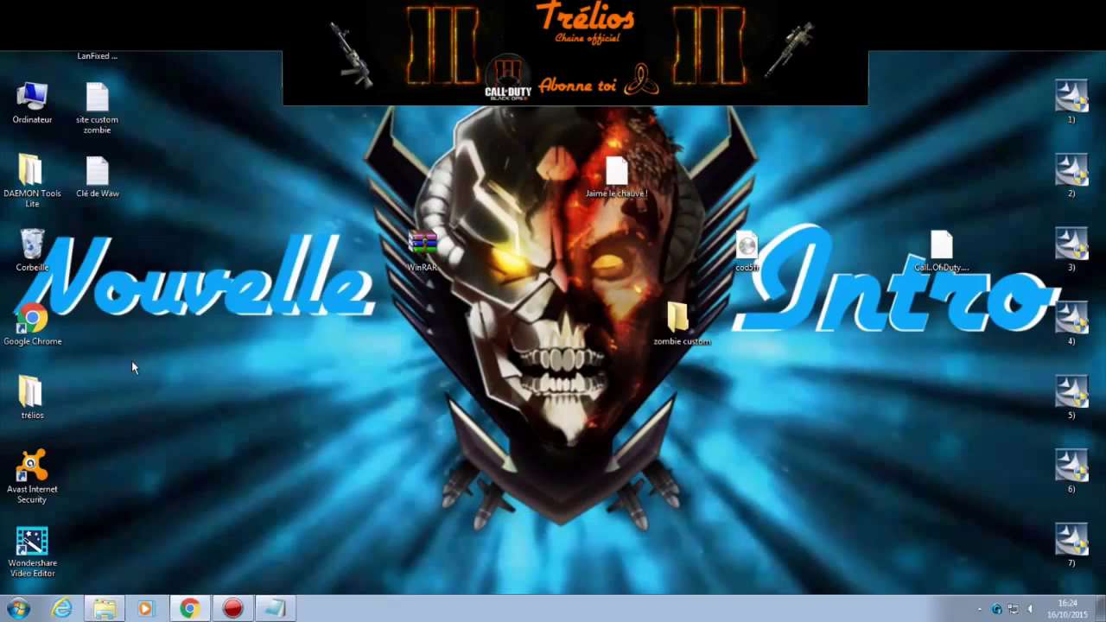
pyautogui.rightClick(133, 357)
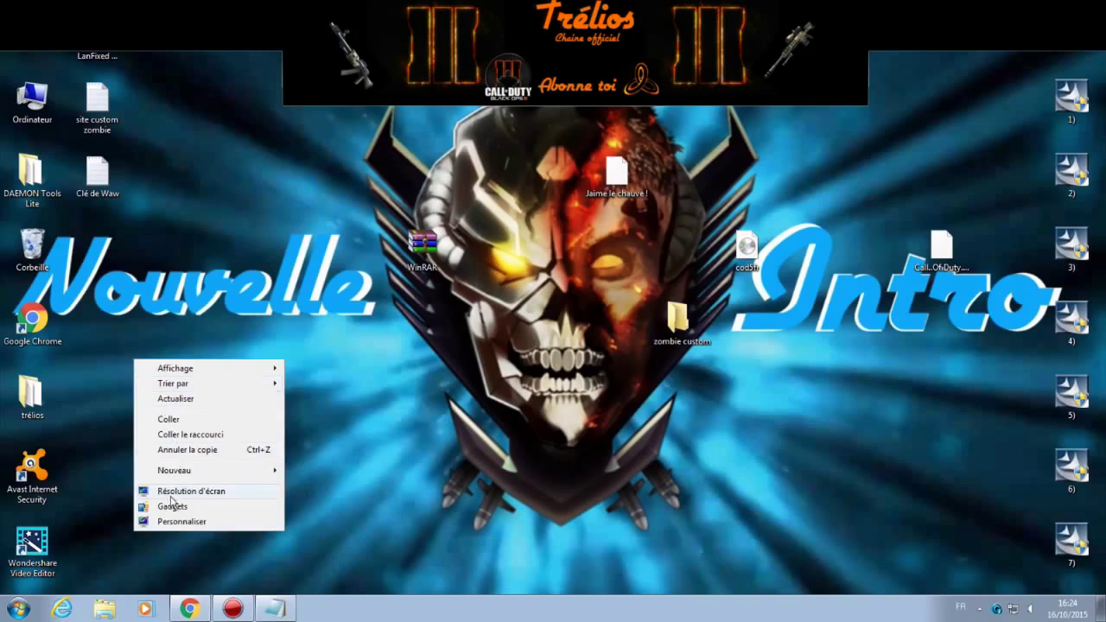
pyautogui.click(169, 420)
pyautogui.click(183, 345)
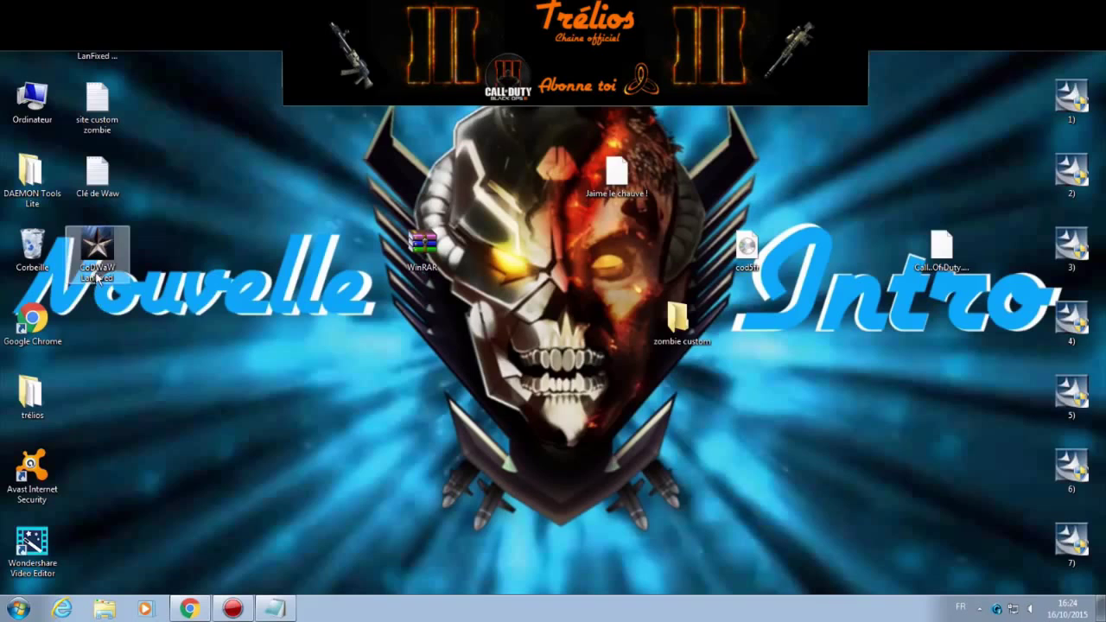
# Bring Chrome back and look over the Trélios site's Patches page.
pyautogui.click(191, 608)
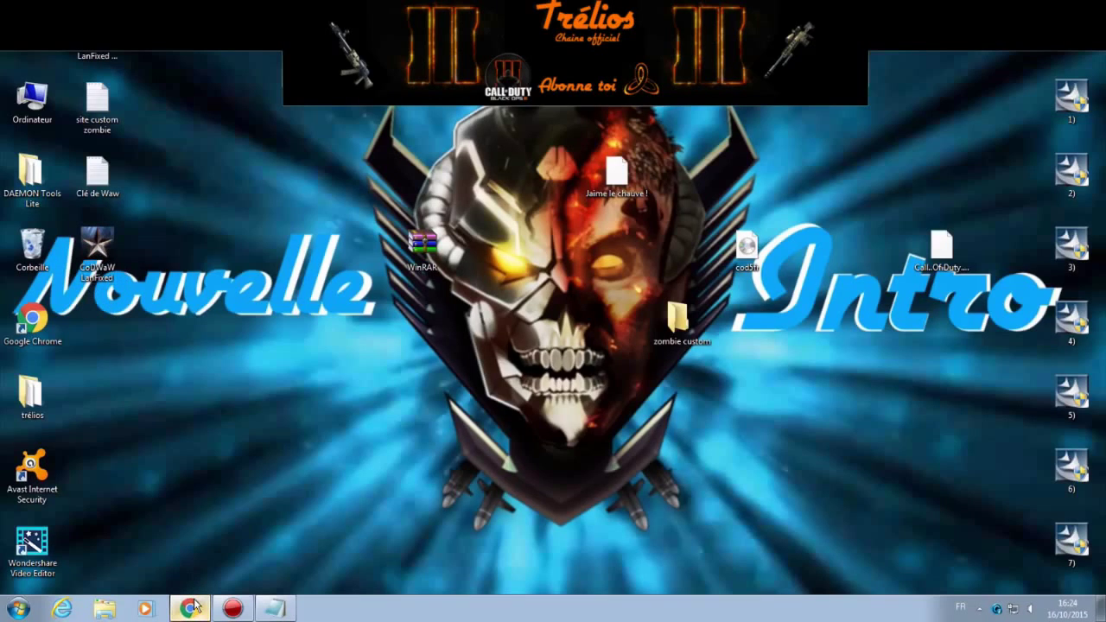
pyautogui.hotkey('ctrl', 'Tab')
pyautogui.hotkey('ctrl', 'Tab')
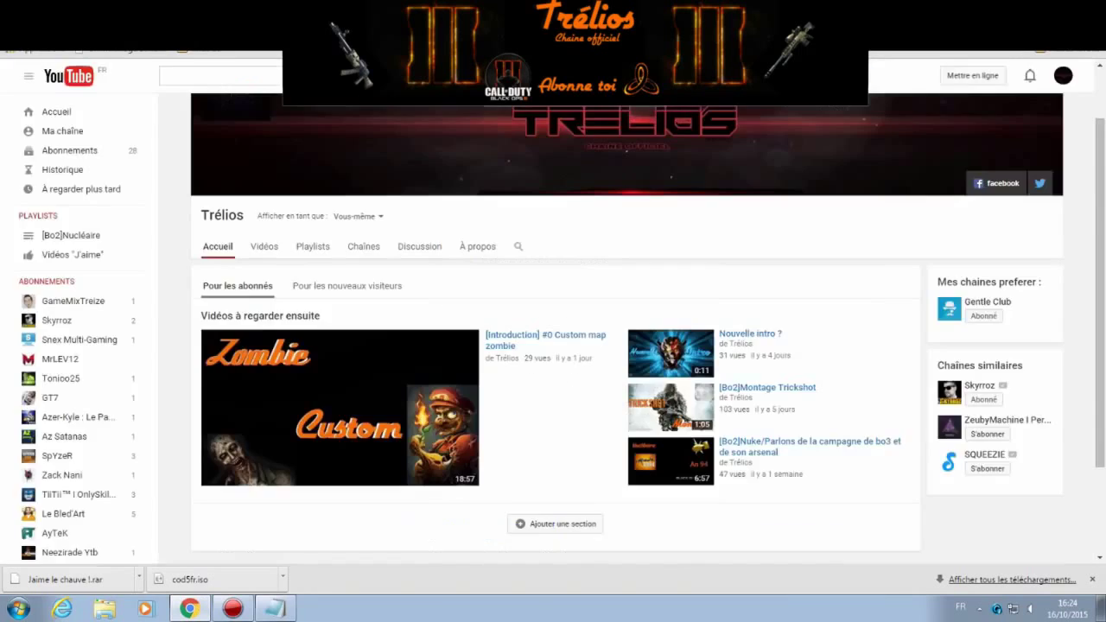
pyautogui.scroll(-10, 633, 285)
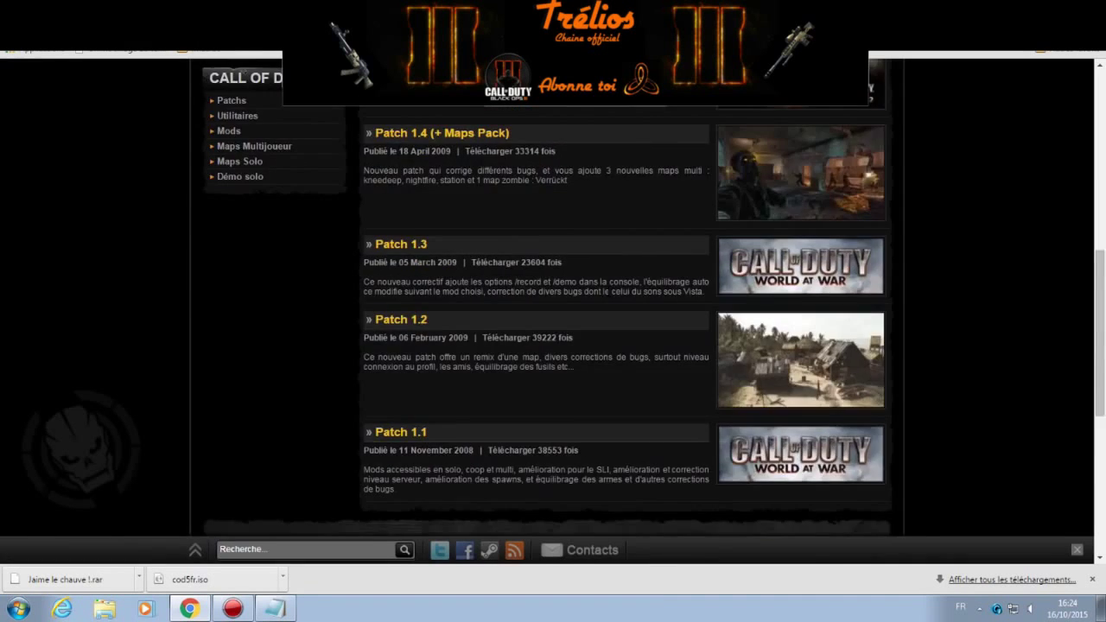
pyautogui.scroll(6, 618, 276)
pyautogui.scroll(-4, 618, 277)
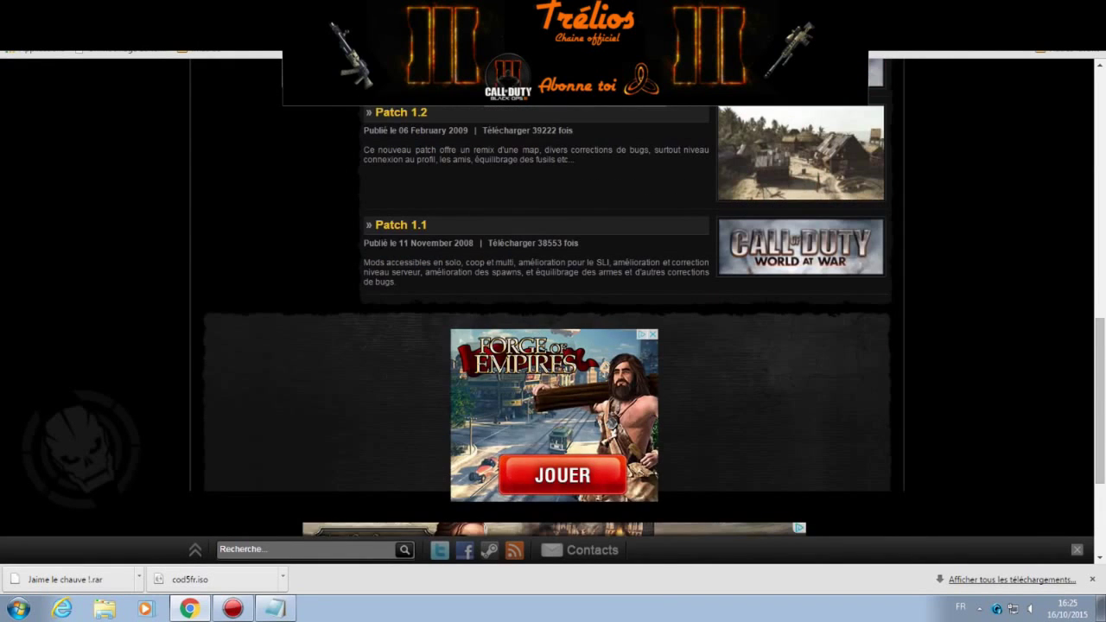
pyautogui.scroll(4, 406, 251)
pyautogui.scroll(3, 415, 275)
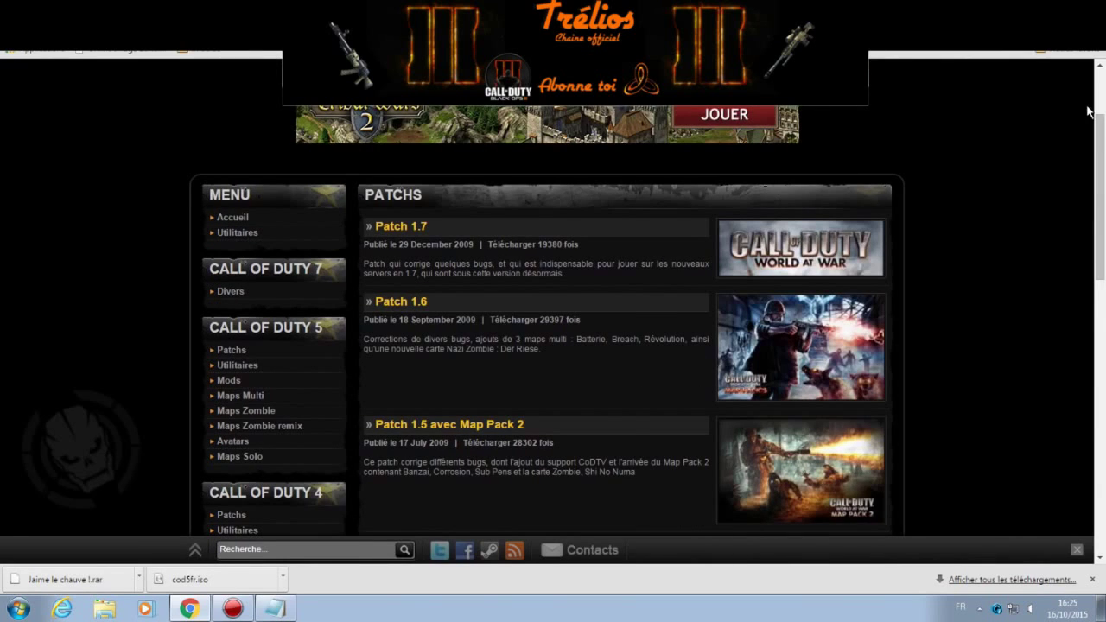
# Show the desktop and regroup the numbered icons 1) to 7) into a column.
pyautogui.press('super+d')
pyautogui.moveTo(1041, 54); pyautogui.dragTo(1095, 580)
pyautogui.moveTo(434, 385); pyautogui.dragTo(591, 415)
pyautogui.click(510, 259)
pyautogui.moveTo(400, 108); pyautogui.dragTo(350, 566)
pyautogui.click(500, 380)
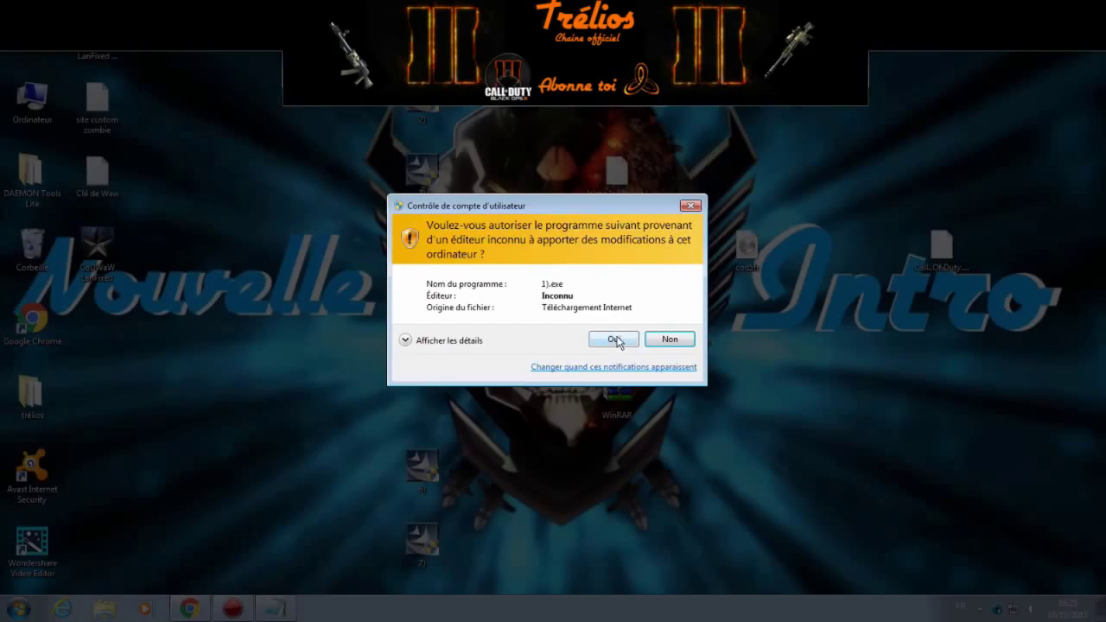
# Answer Oui in the User Account Control prompt so the InstallShield setup launches.
pyautogui.click(614, 340)
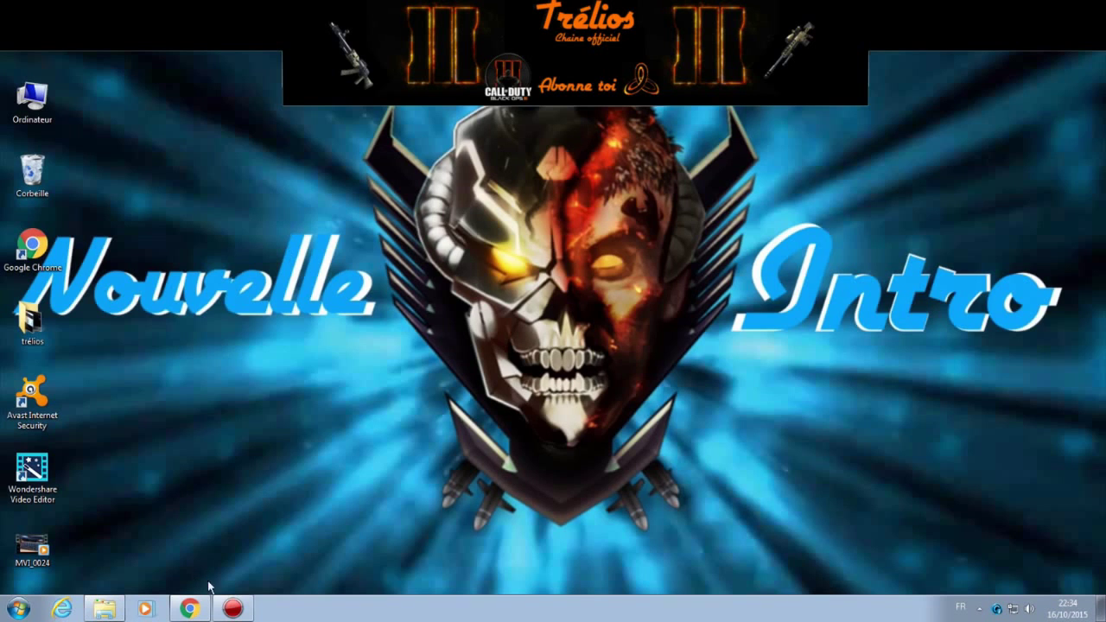
# Open the UGX Mod Standalone v1.0.4 release page from the UGX-Mods homepage.
pyautogui.click(189, 608)
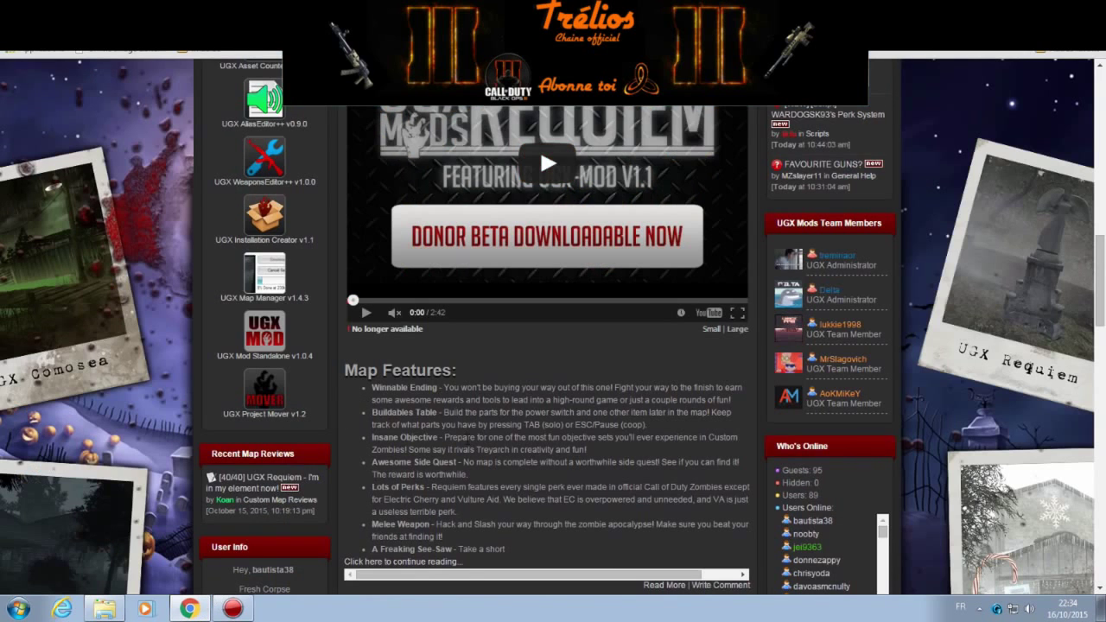
pyautogui.scroll(5, 466, 437)
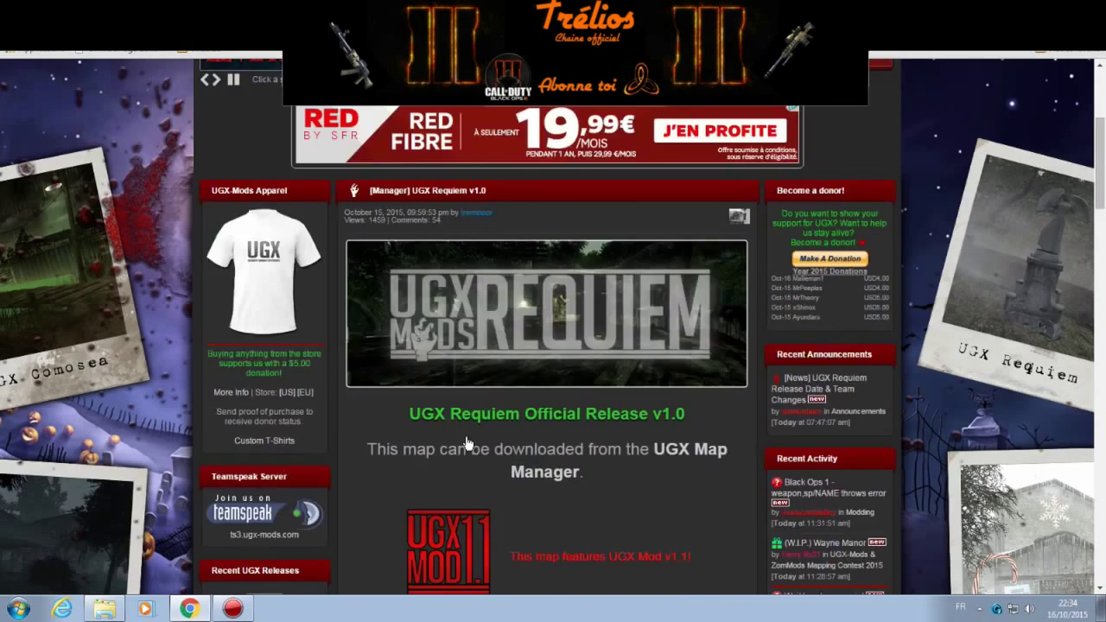
pyautogui.scroll(3, 466, 443)
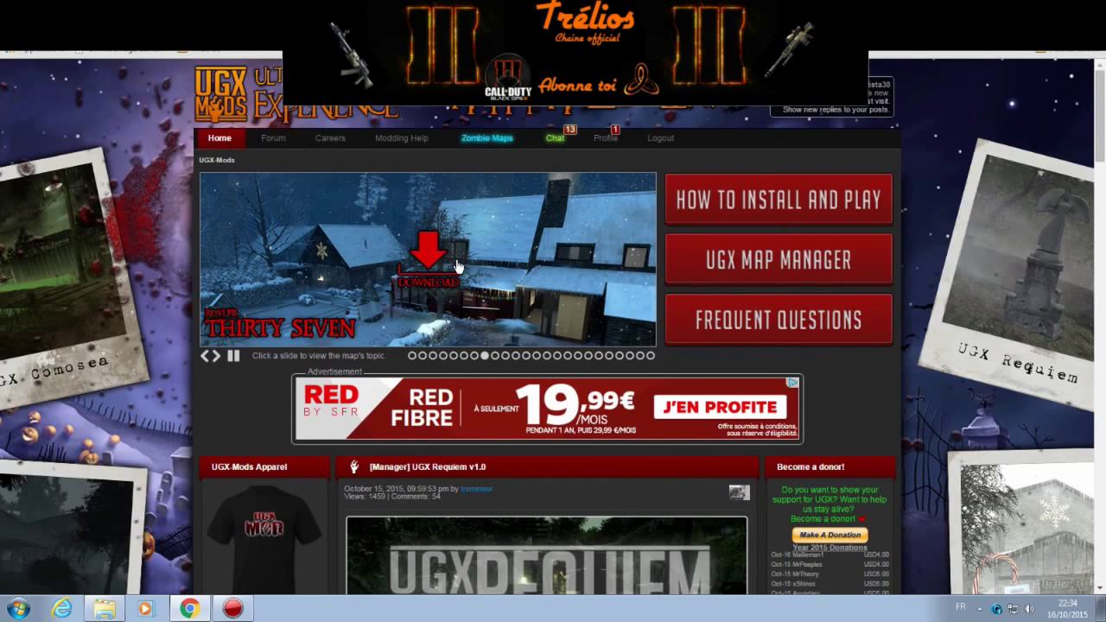
pyautogui.scroll(-3, 455, 269)
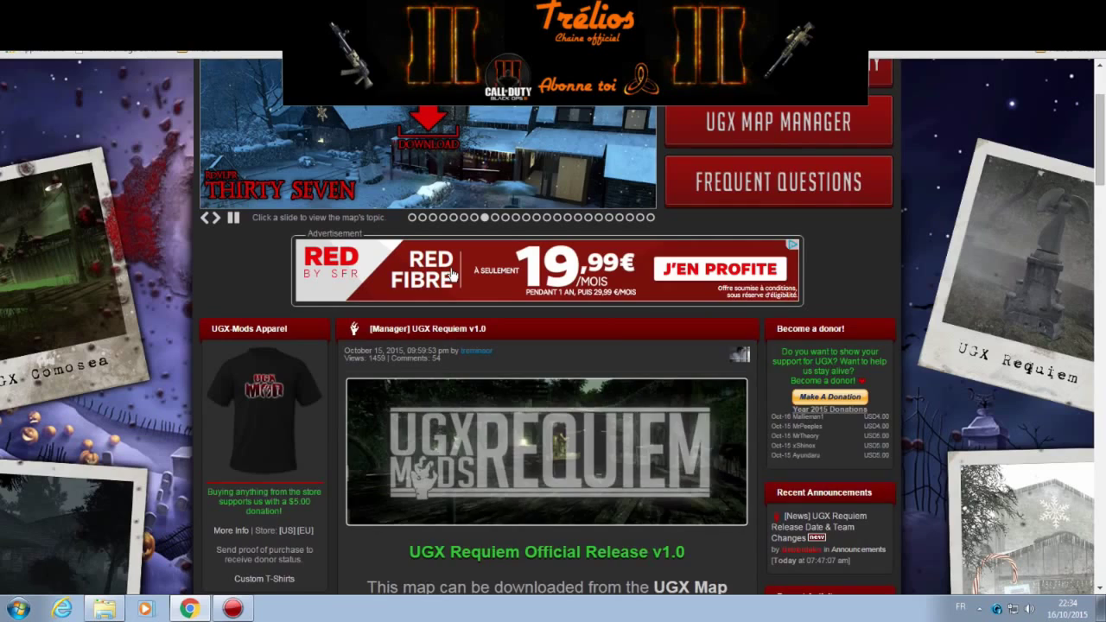
pyautogui.scroll(3, 451, 275)
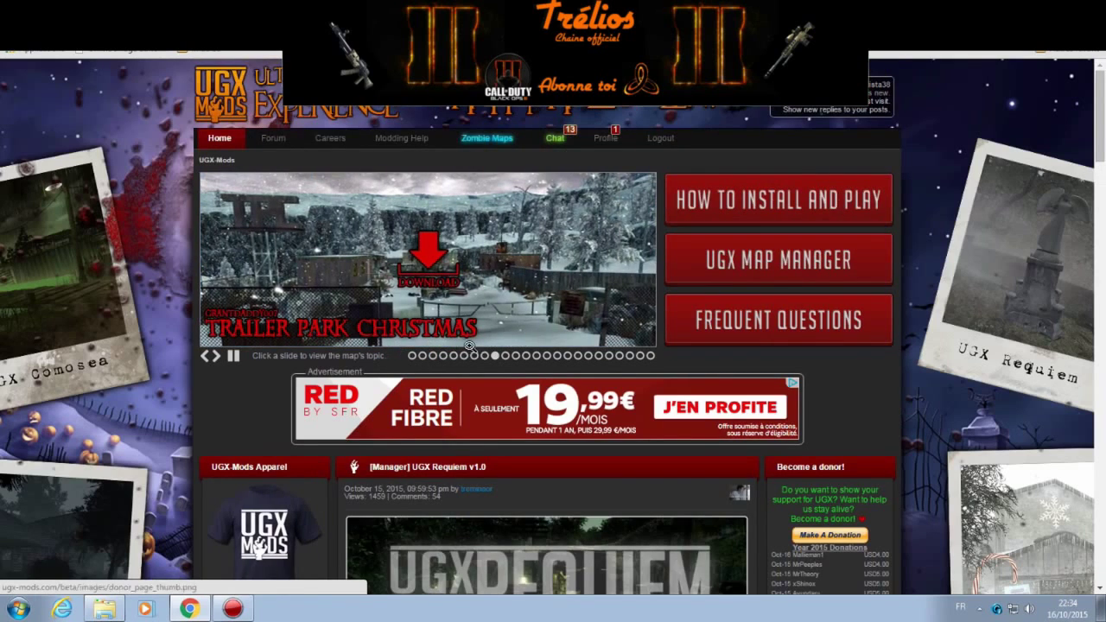
pyautogui.scroll(-7, 470, 345)
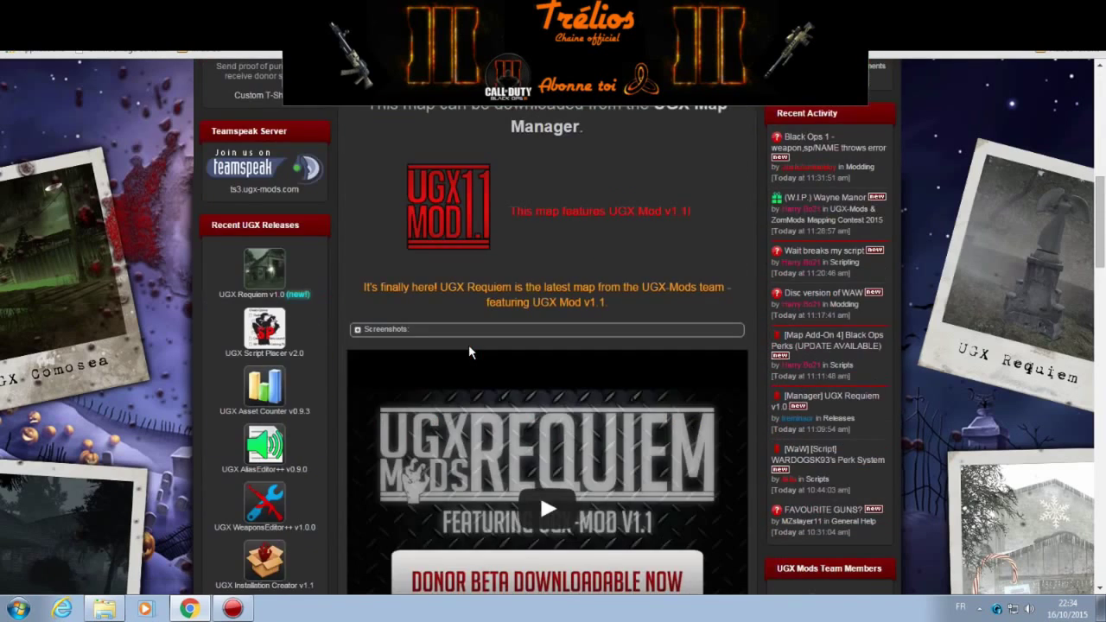
pyautogui.scroll(-3, 469, 346)
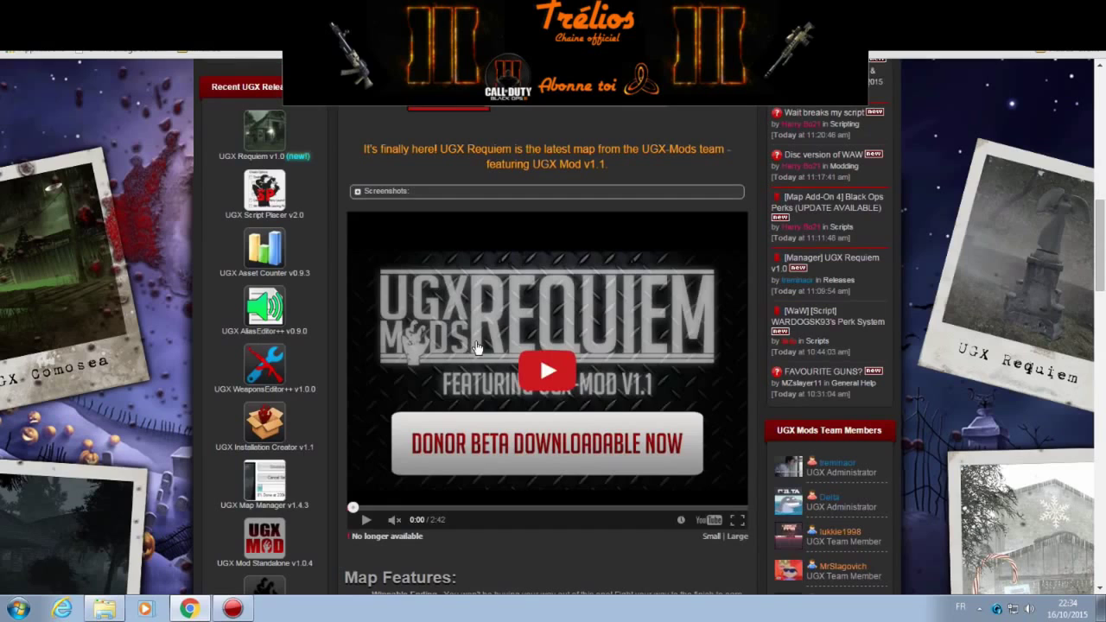
pyautogui.scroll(-2, 451, 363)
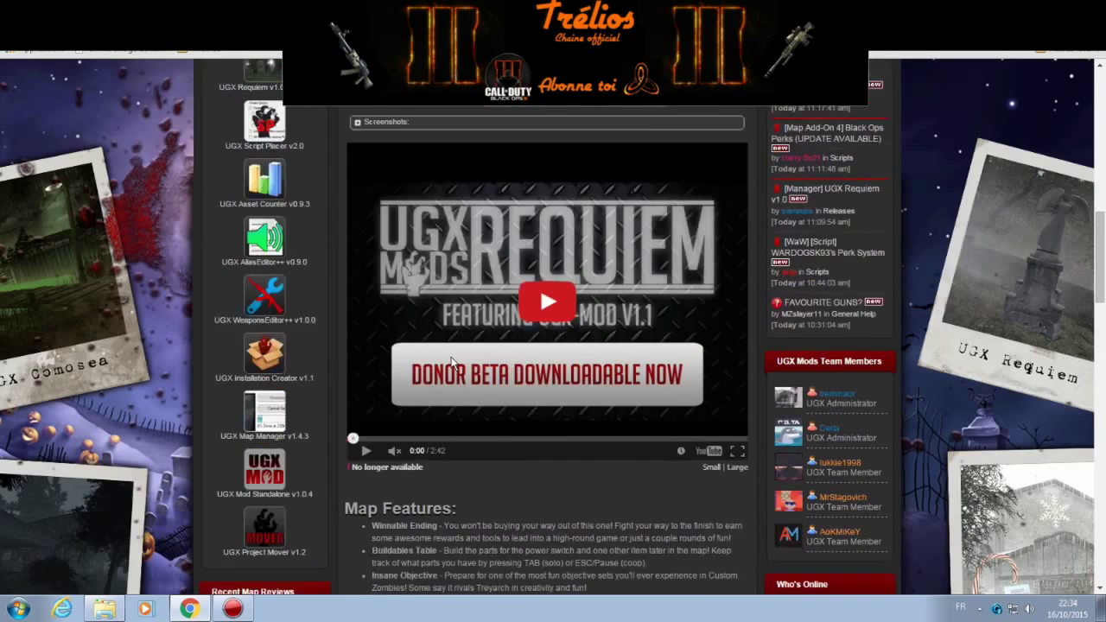
pyautogui.scroll(-3, 451, 360)
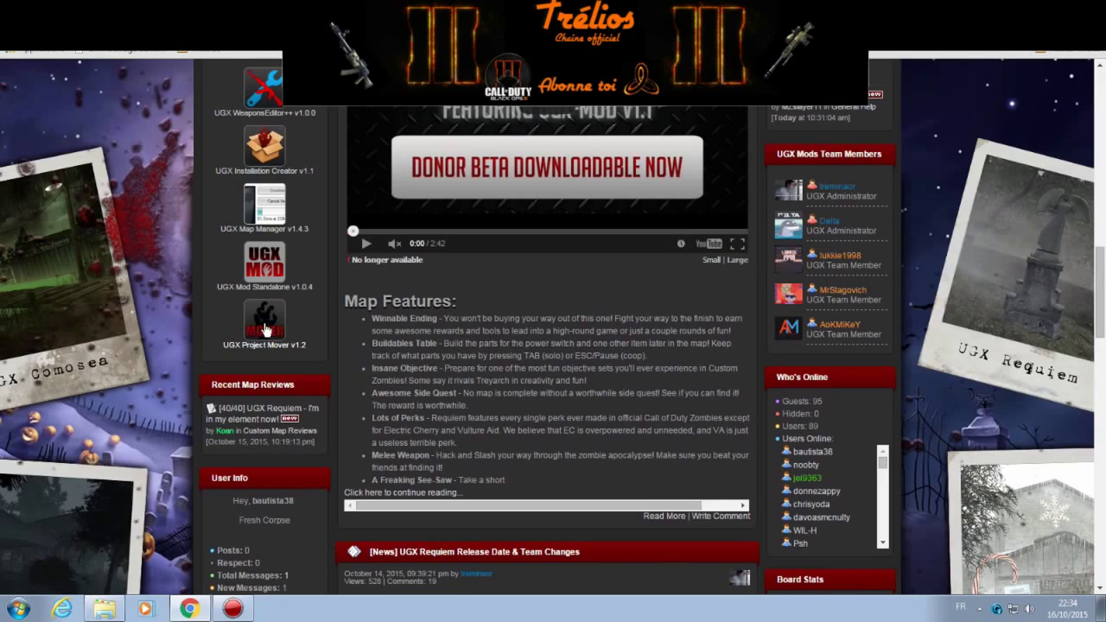
pyautogui.click(277, 267)
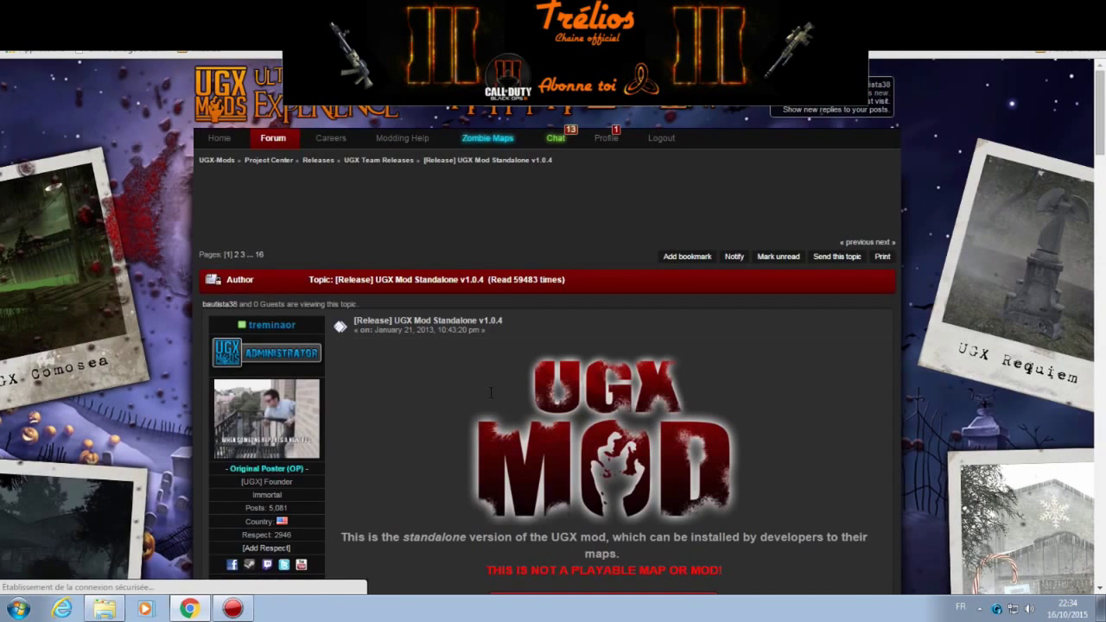
# Start downloading the 173 Mo UGX Mod Standalone archive, then switch to YouTube.
pyautogui.scroll(-3, 491, 398)
pyautogui.scroll(-3, 490, 398)
pyautogui.click(593, 347)
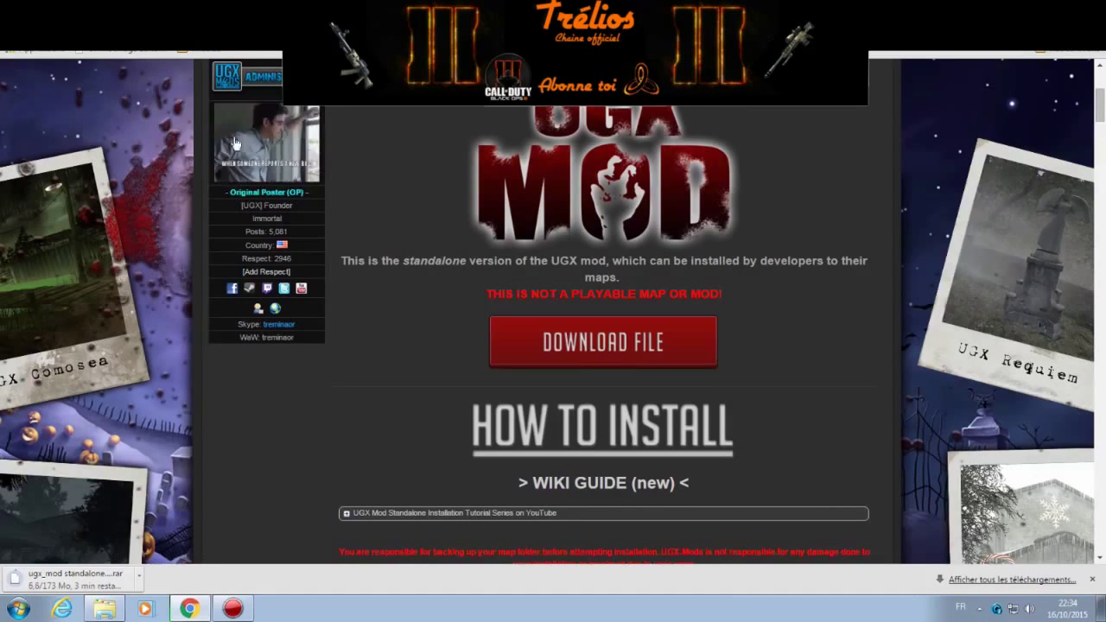
pyautogui.hotkey('ctrl', 'Tab')
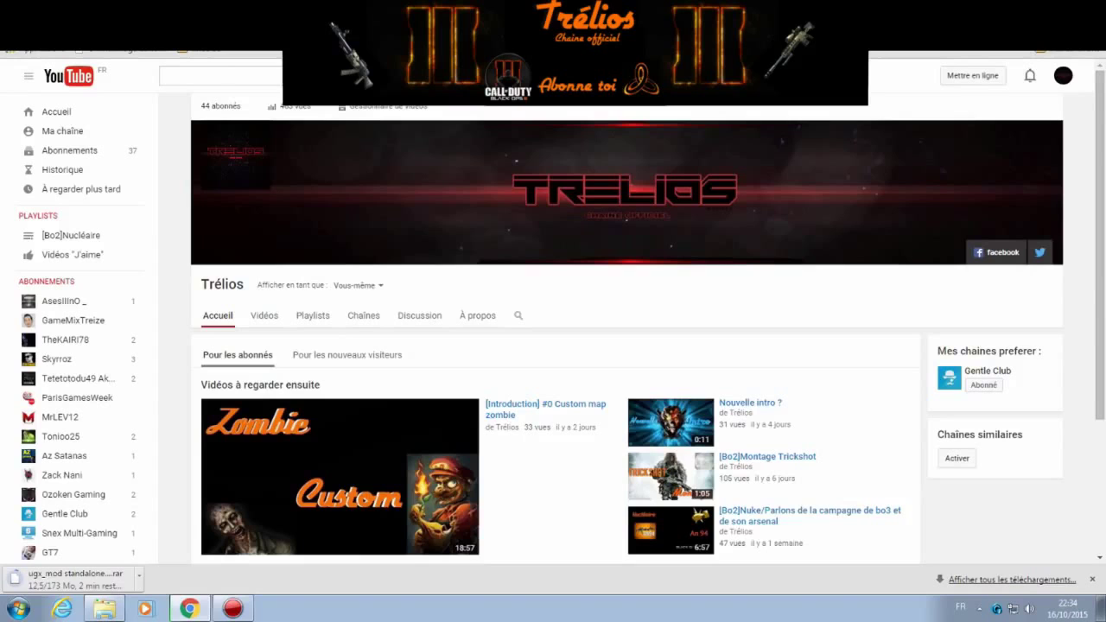
# Return to the UGX Mod release tab, where the archive reaches 54.2 of 173 Mo.
pyautogui.hotkey('ctrl', 'Tab')
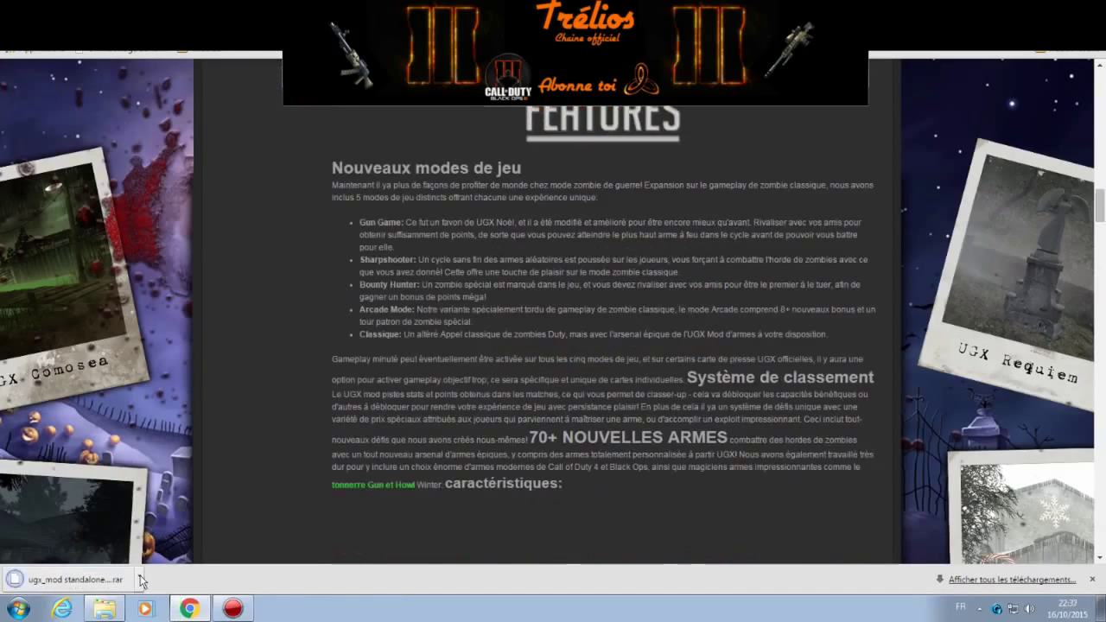
# Locate the downloaded ugx_mod archive and open it in WinRAR with its contents selected.
pyautogui.click(140, 579)
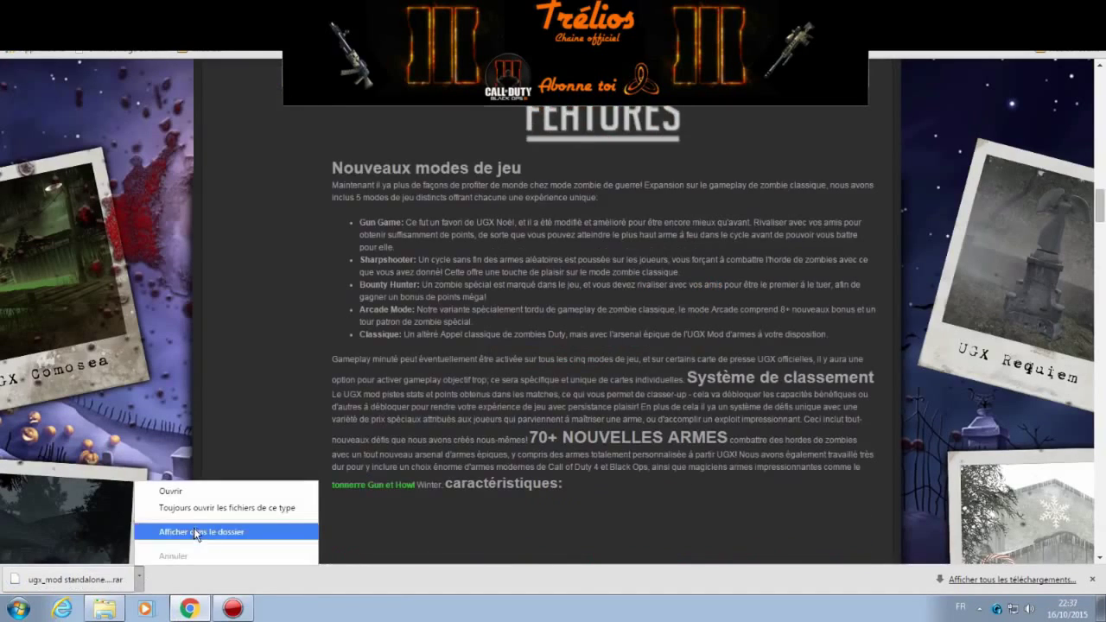
pyautogui.click(186, 531)
pyautogui.hotkey('alt', 'Tab')
pyautogui.click(1033, 10)
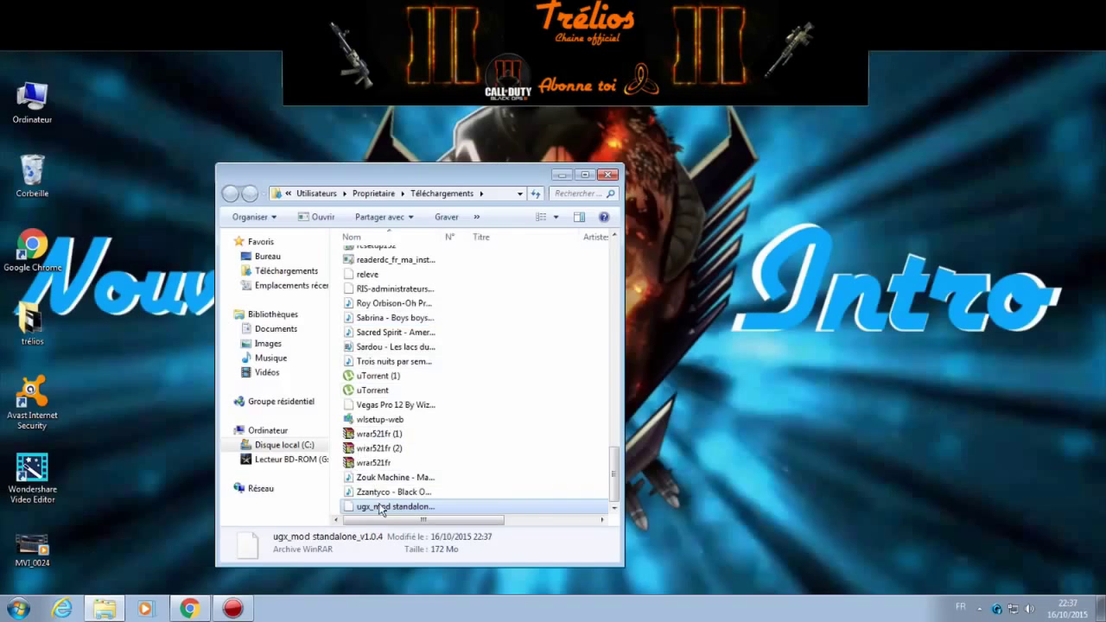
pyautogui.moveTo(856, 325); pyautogui.dragTo(875, 259)
pyautogui.click(608, 175)
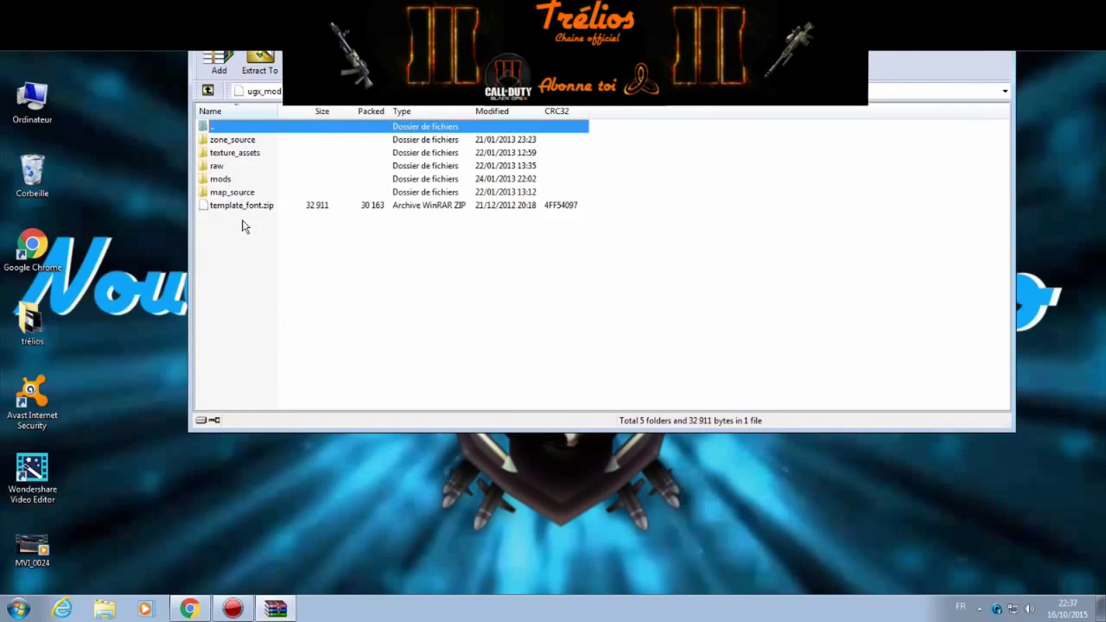
pyautogui.moveTo(243, 221); pyautogui.dragTo(227, 154)
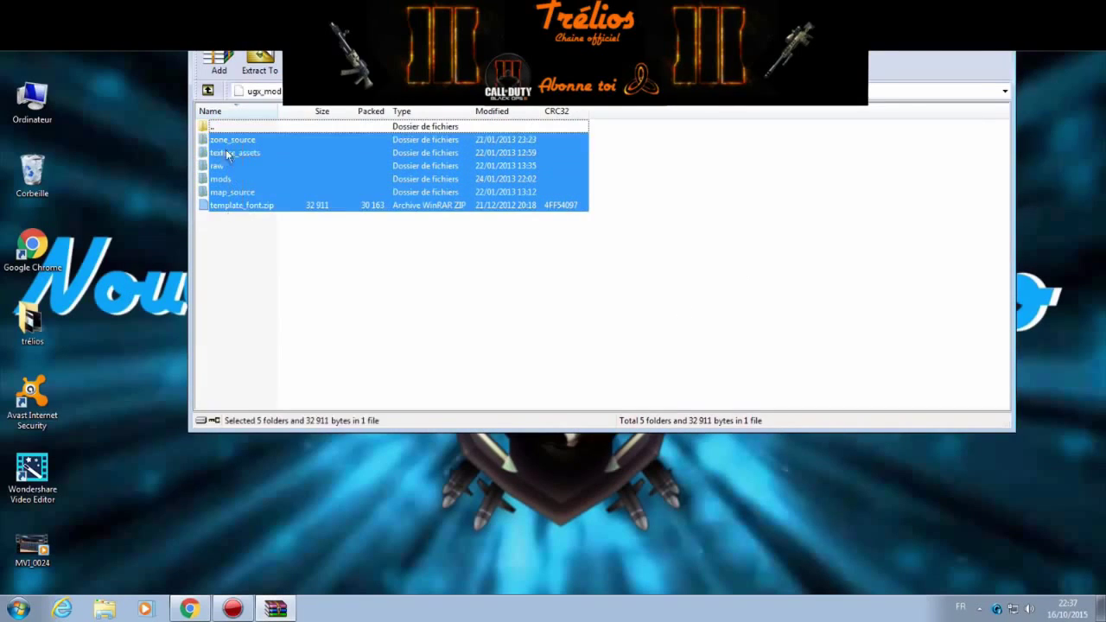
pyautogui.click(152, 285)
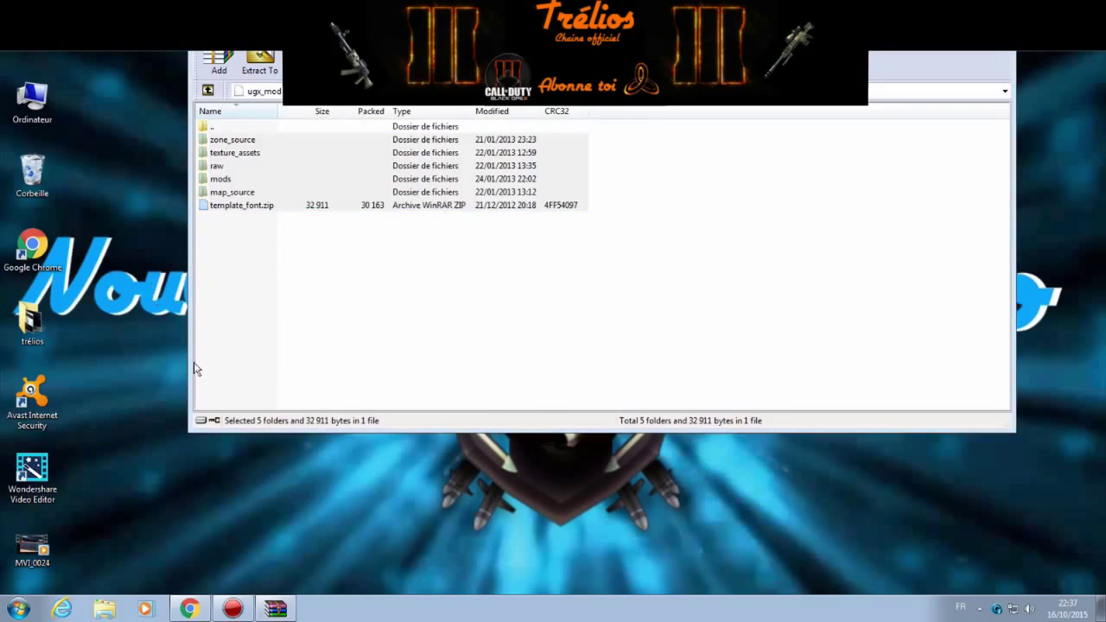
# Extract the five folders and template_font.zip into C:\Program Files (x86)\Activision\Call of Duty - World at War.
pyautogui.click(2, 616)
pyautogui.click(246, 450)
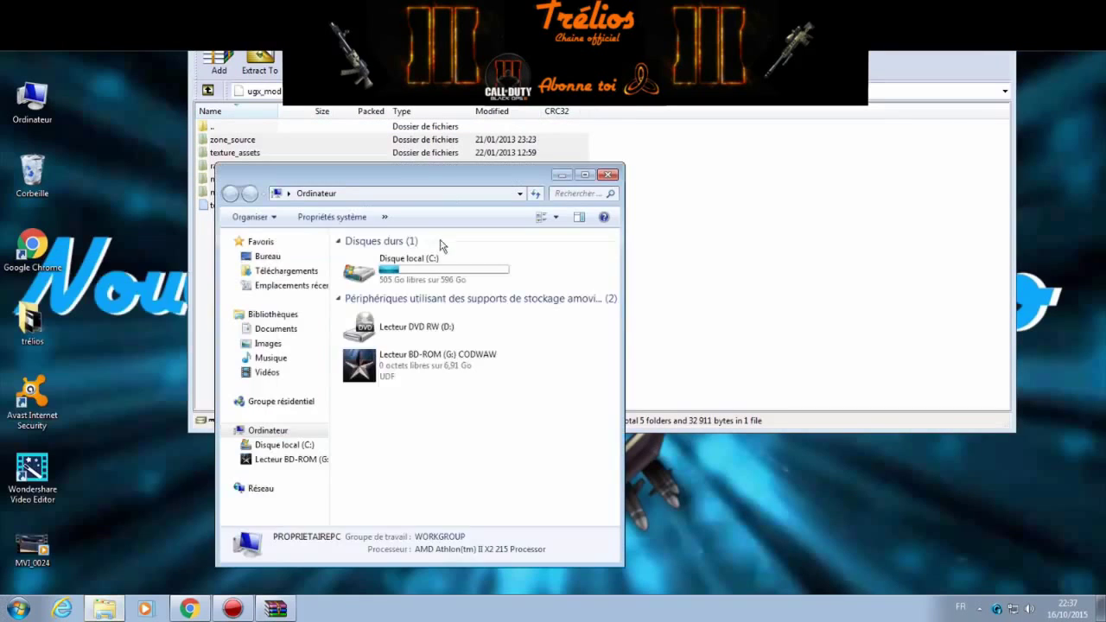
pyautogui.doubleClick(443, 271)
pyautogui.doubleClick(420, 284)
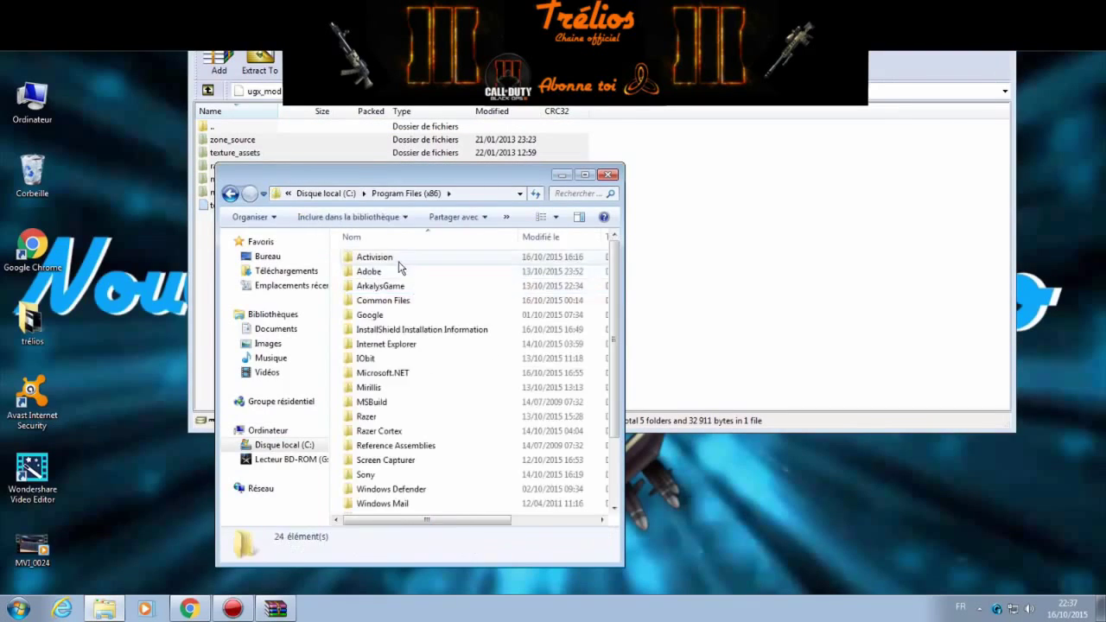
pyautogui.doubleClick(399, 258)
pyautogui.doubleClick(399, 257)
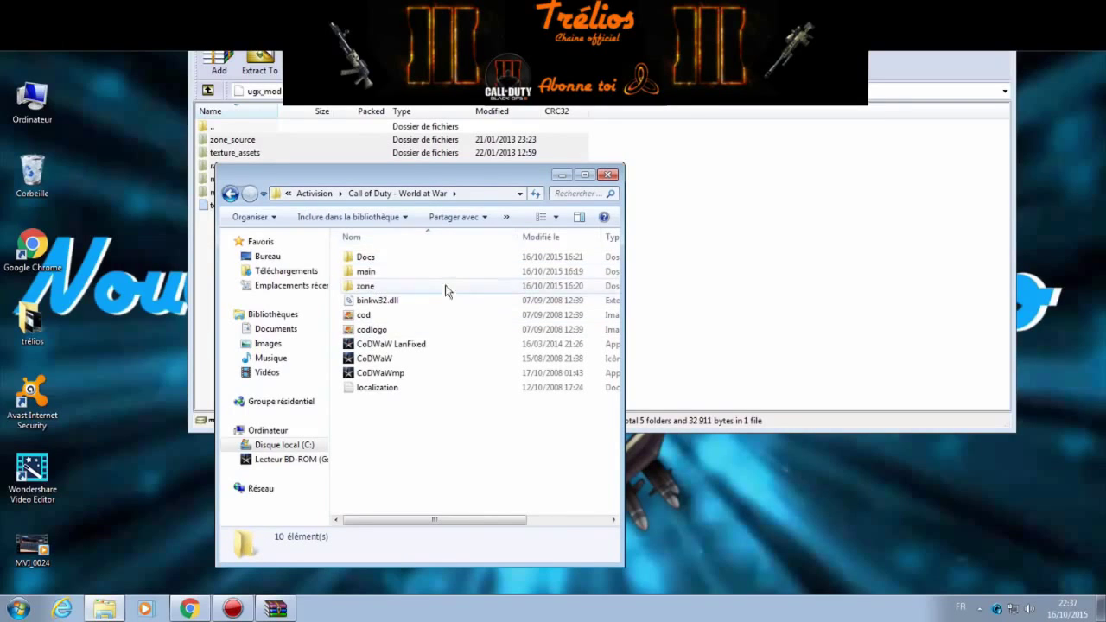
pyautogui.moveTo(431, 173); pyautogui.dragTo(839, 167)
pyautogui.moveTo(330, 264); pyautogui.dragTo(306, 134)
pyautogui.moveTo(322, 170); pyautogui.dragTo(840, 467)
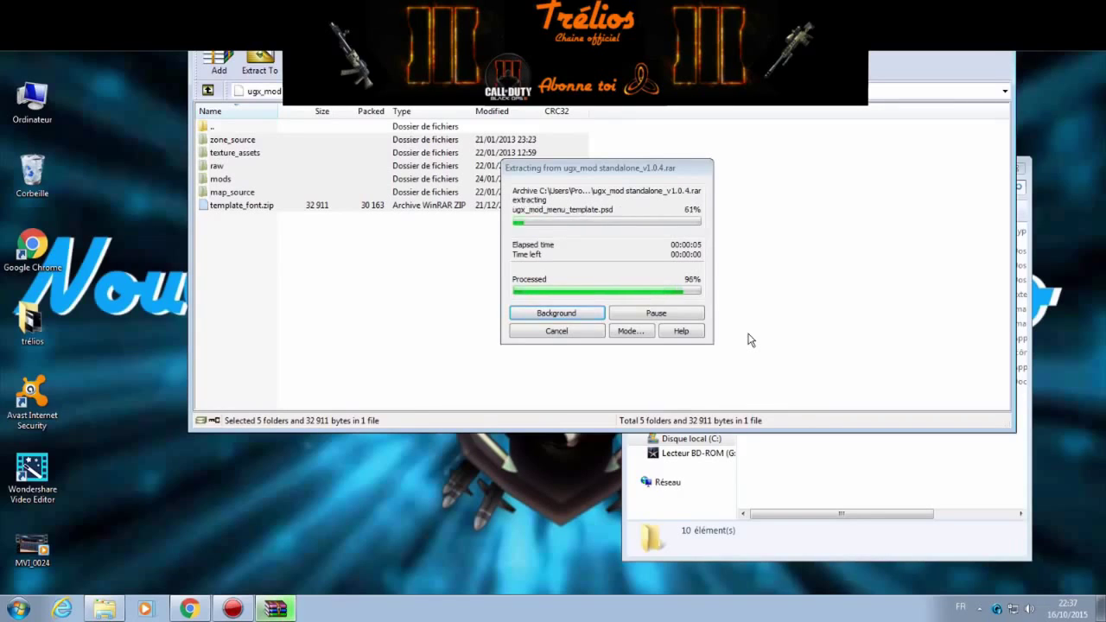
pyautogui.click(541, 354)
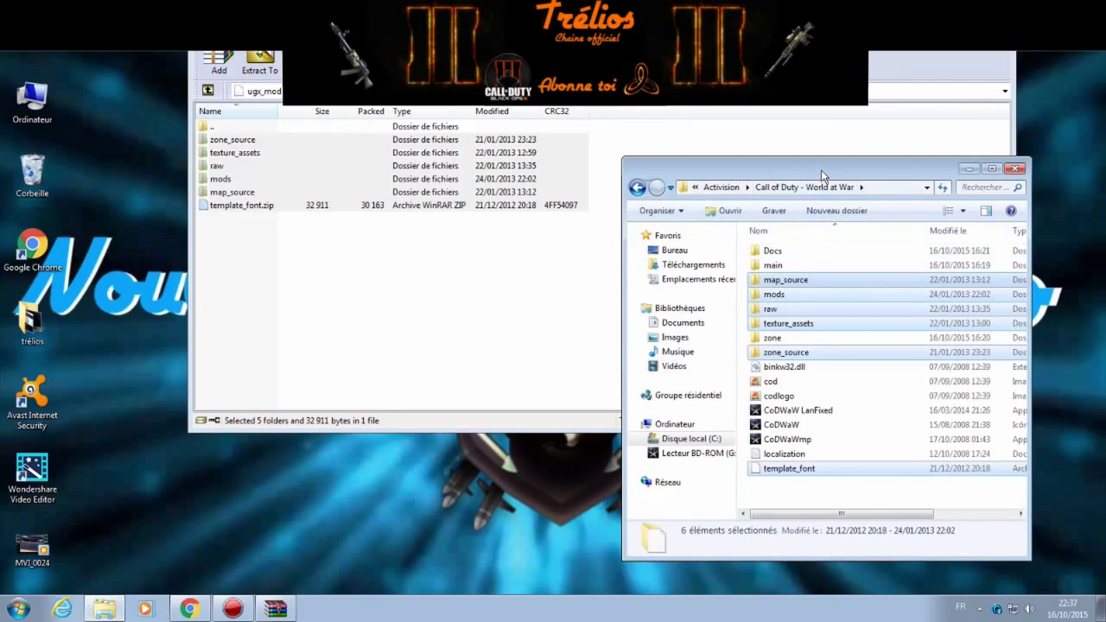
# Check that the game's mods folder now contains ugx_mod and mapname.
pyautogui.doubleClick(783, 294)
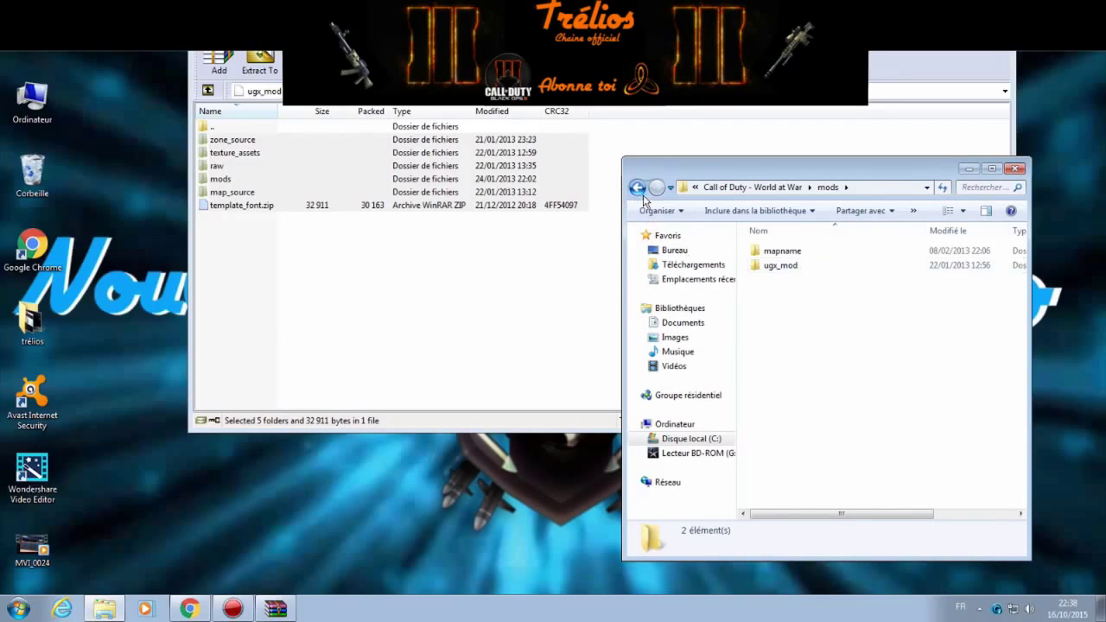
pyautogui.doubleClick(782, 265)
pyautogui.click(637, 187)
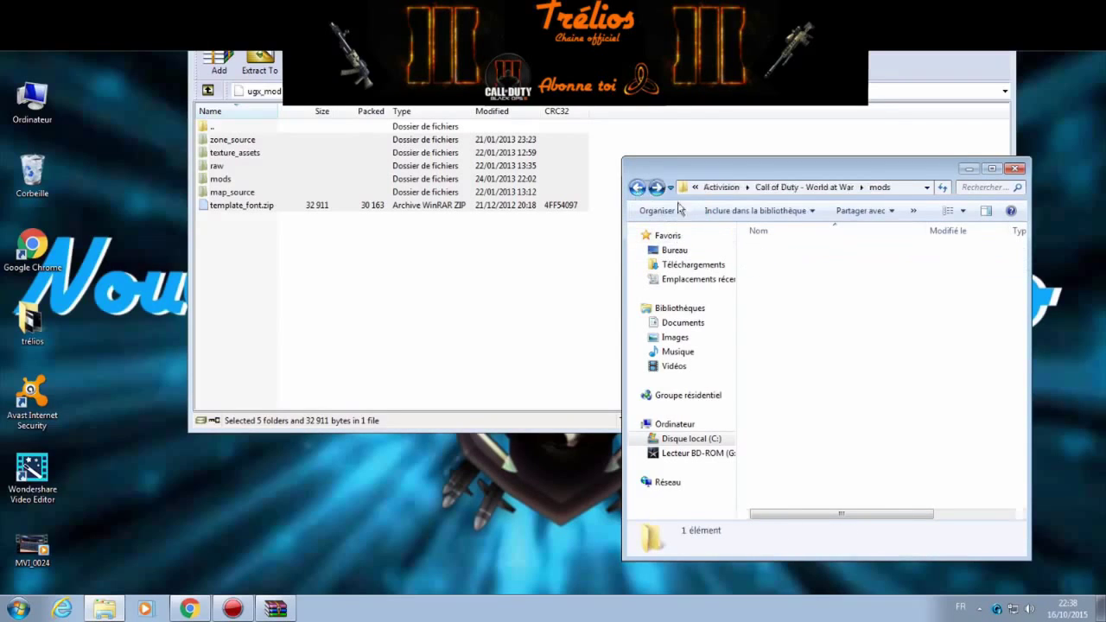
pyautogui.doubleClick(777, 250)
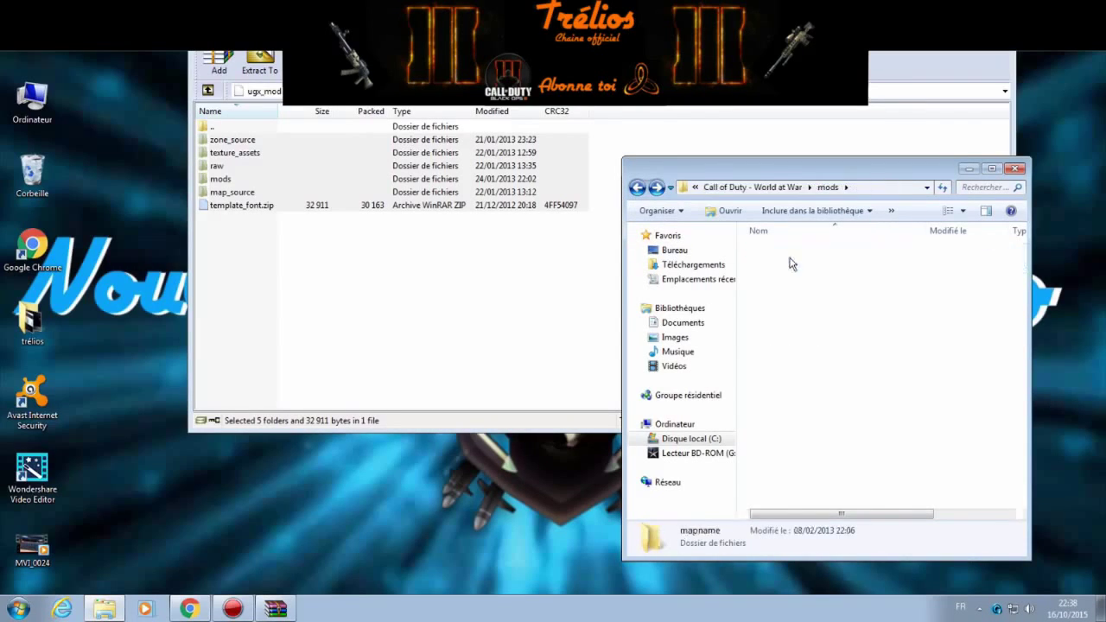
pyautogui.click(637, 187)
pyautogui.click(637, 187)
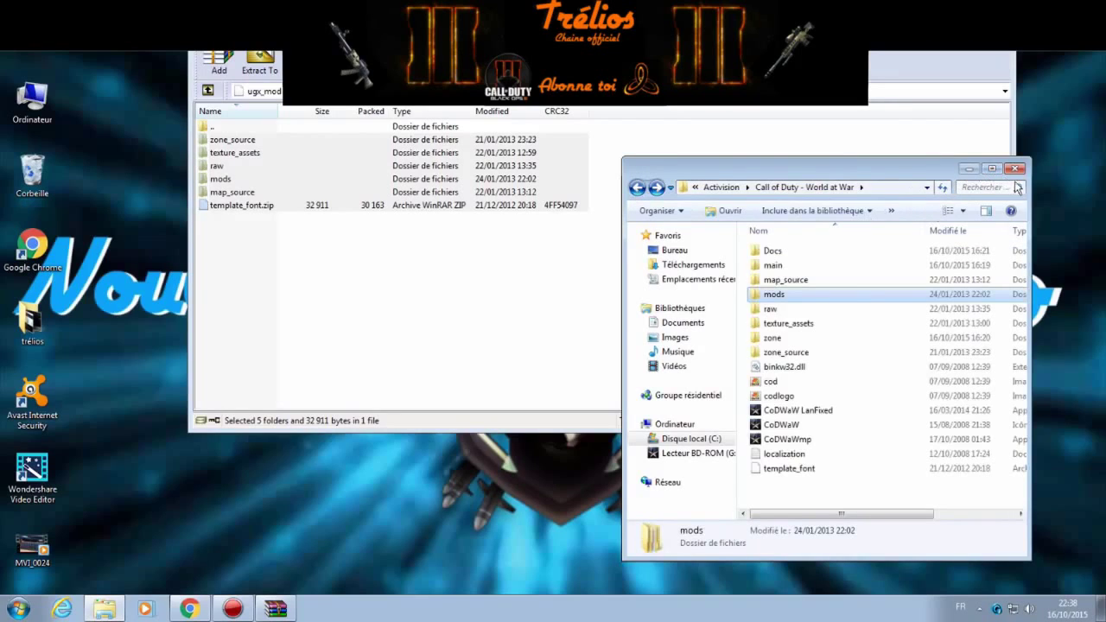
pyautogui.doubleClick(805, 295)
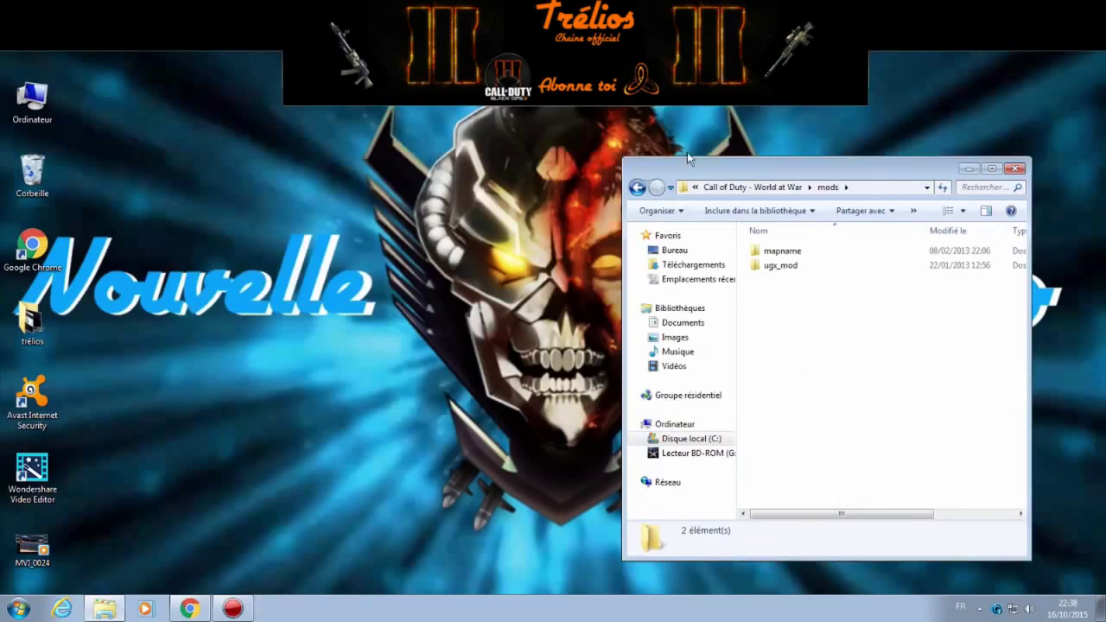
pyautogui.click(334, 473)
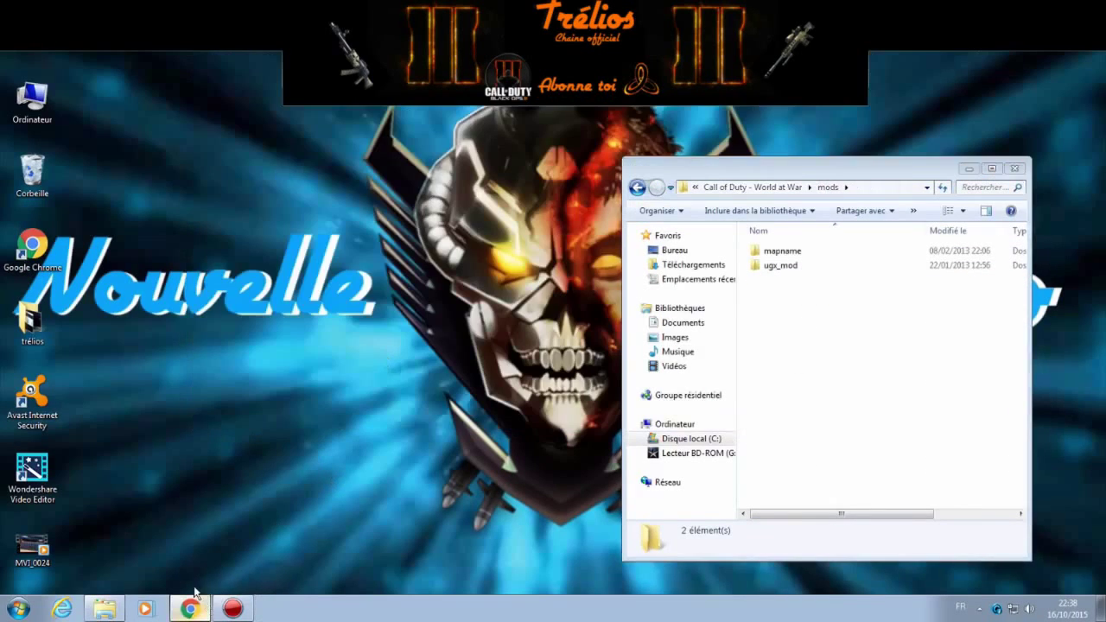
# Search Google for 'zombie mobbing' and check the first result.
pyautogui.click(189, 609)
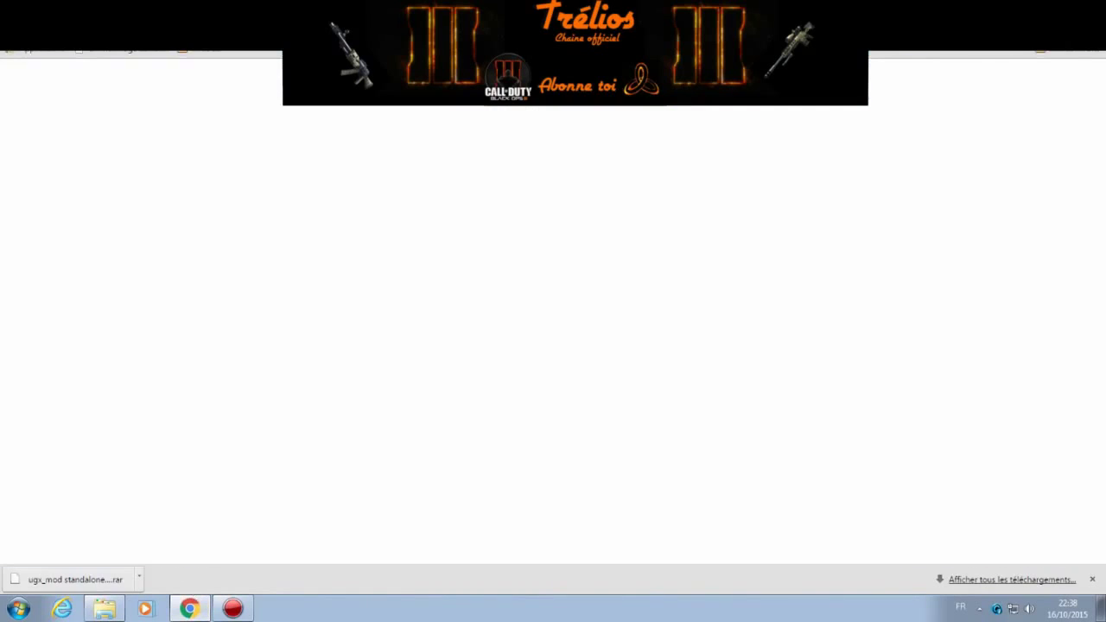
pyautogui.write('zombie')
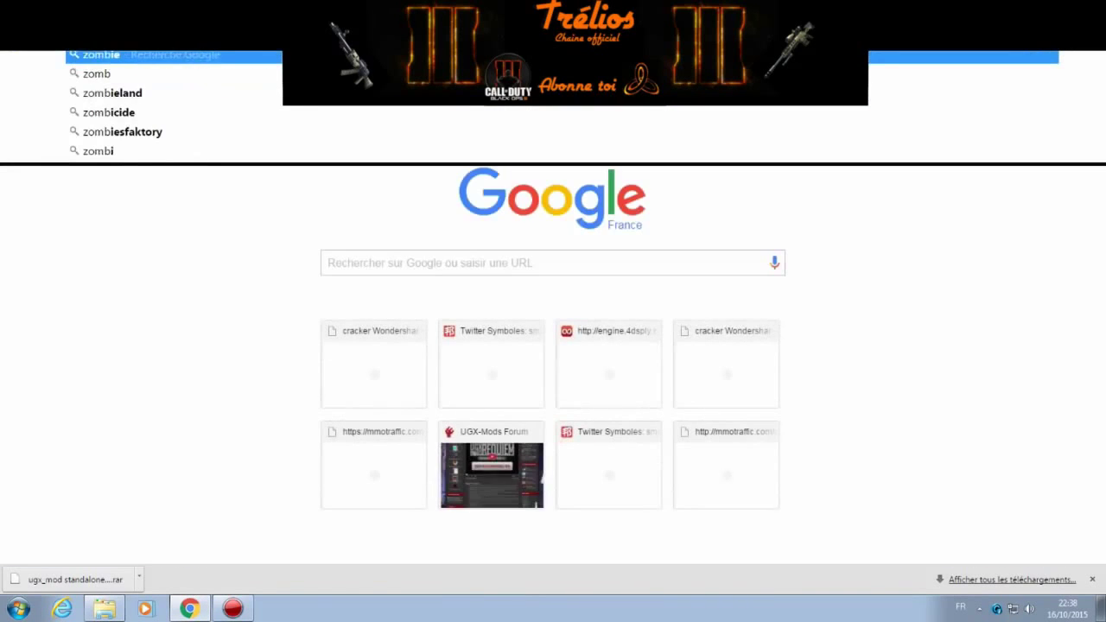
pyautogui.write(' mo')
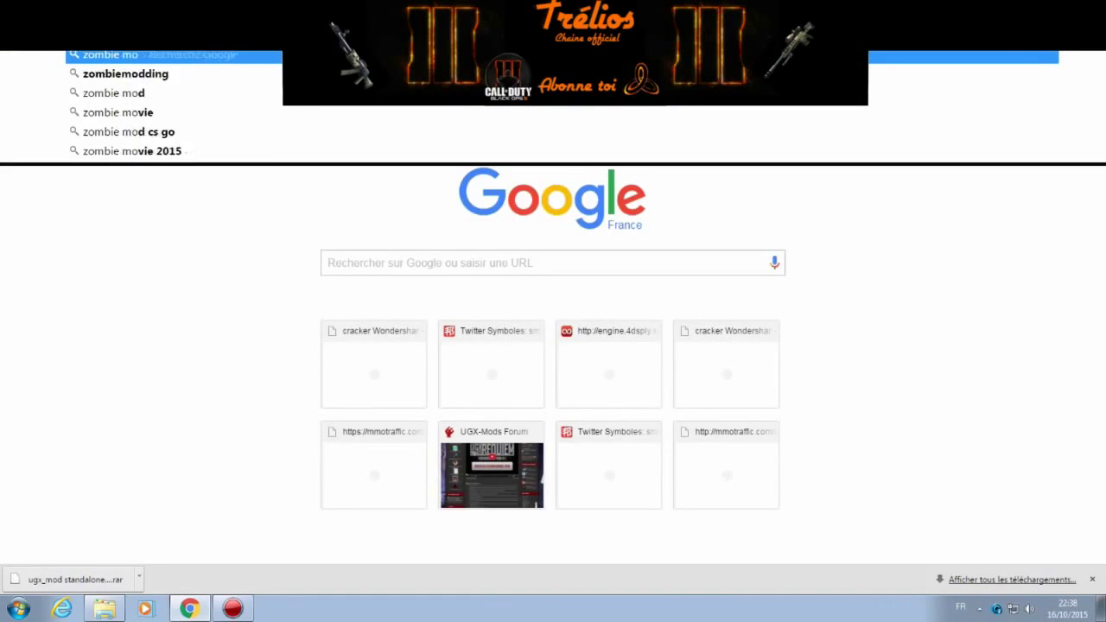
pyautogui.write('bbing')
pyautogui.press('Return')
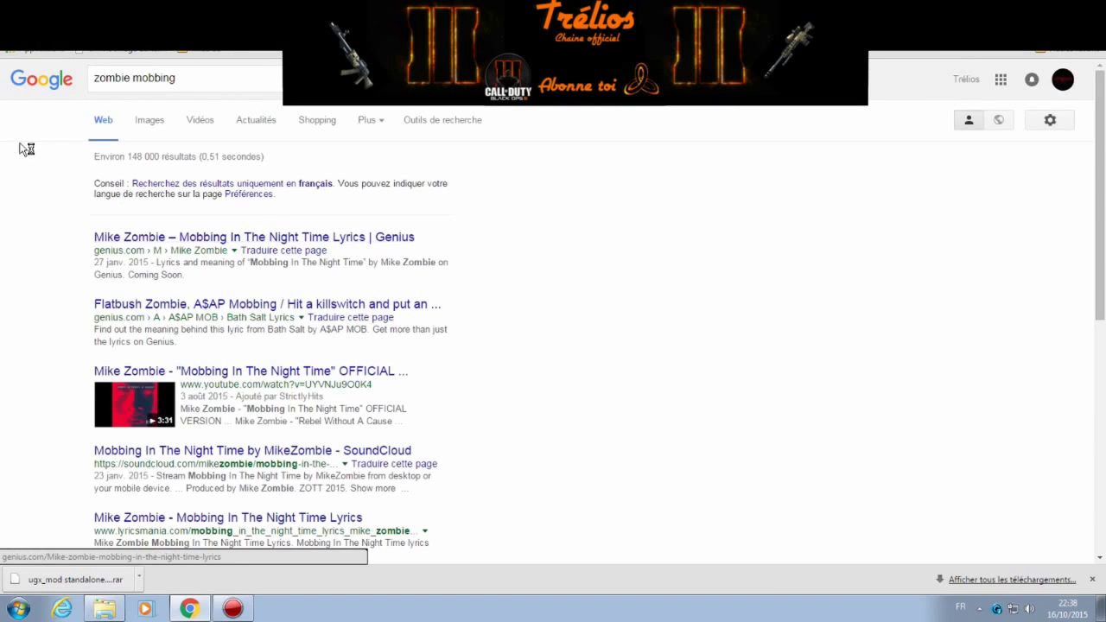
pyautogui.click(254, 237)
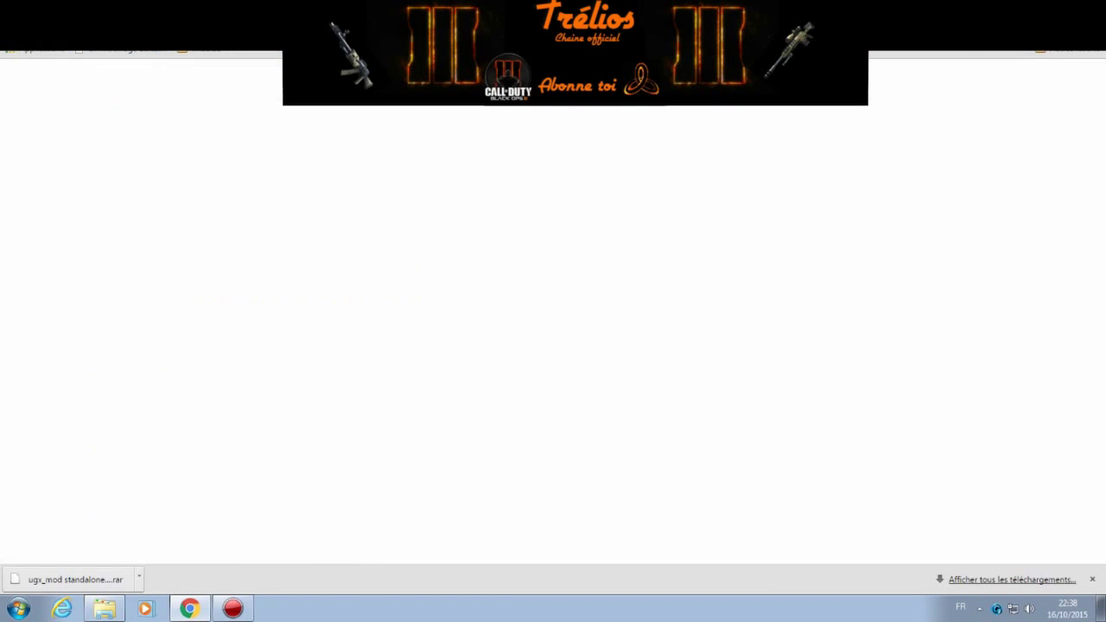
pyautogui.hotkey('alt', 'Left')
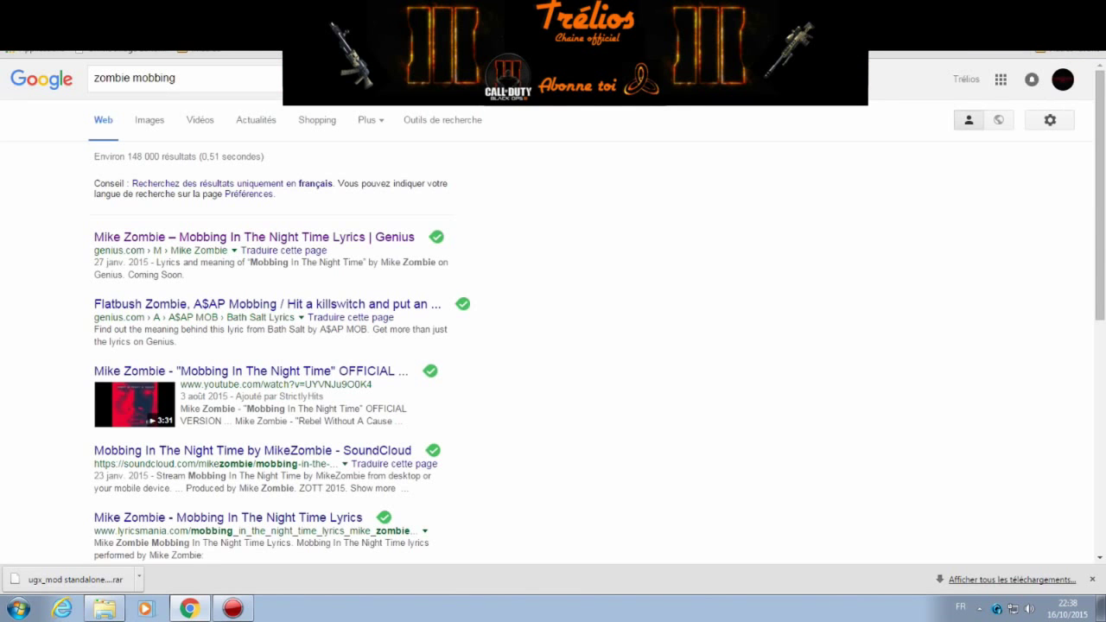
# Correct the query to 'zombiemodding' and run the suggested search.
pyautogui.write('zomb')
pyautogui.press('Return')
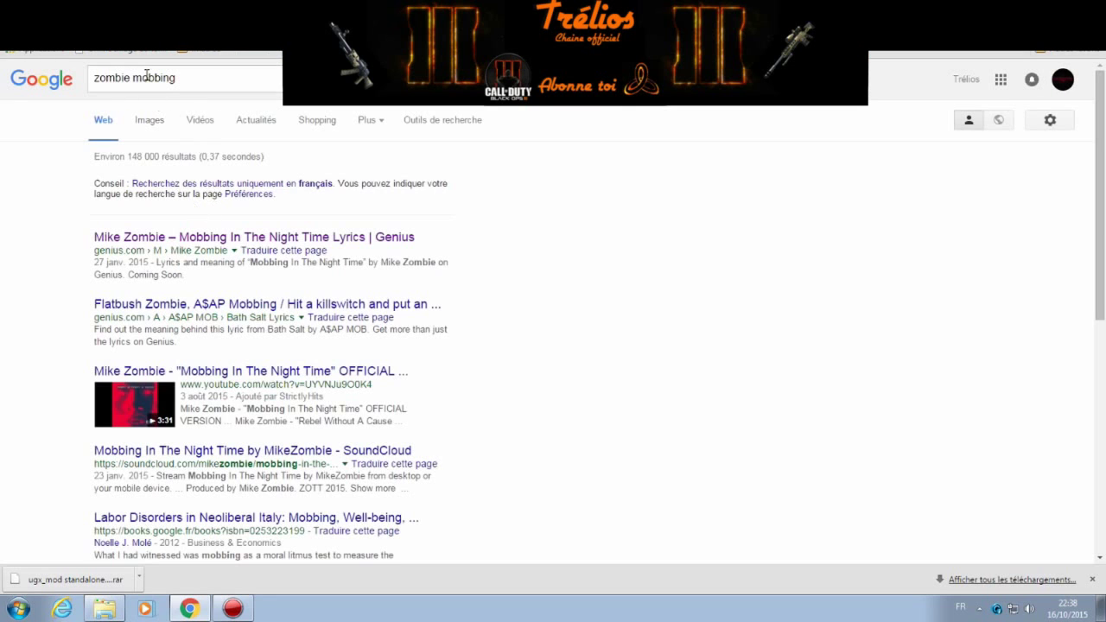
pyautogui.moveTo(147, 78); pyautogui.dragTo(156, 78)
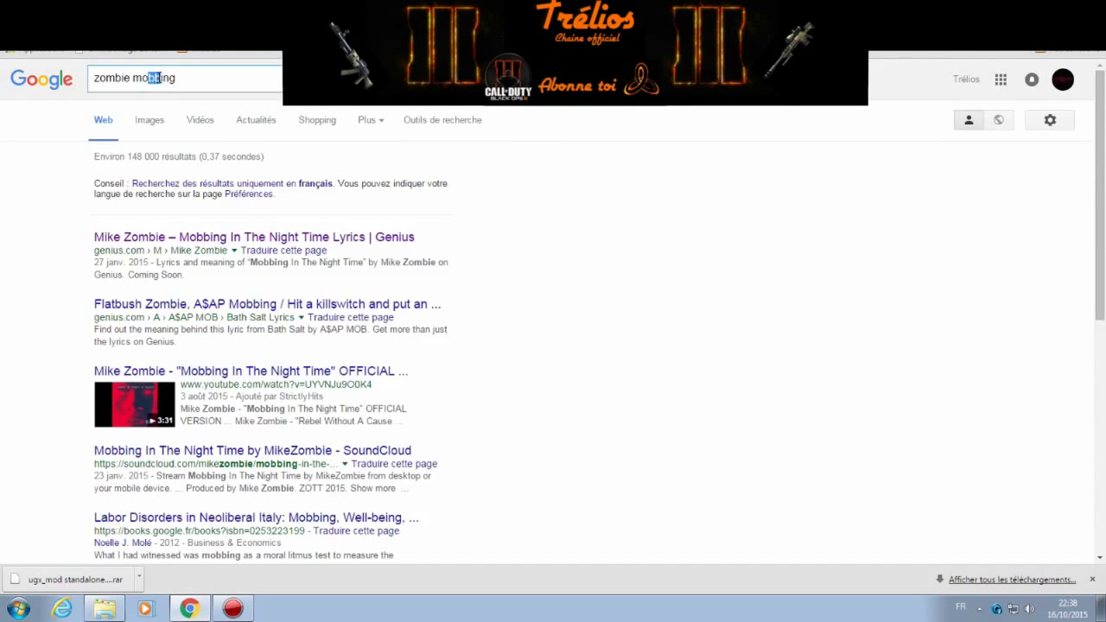
pyautogui.write('d')
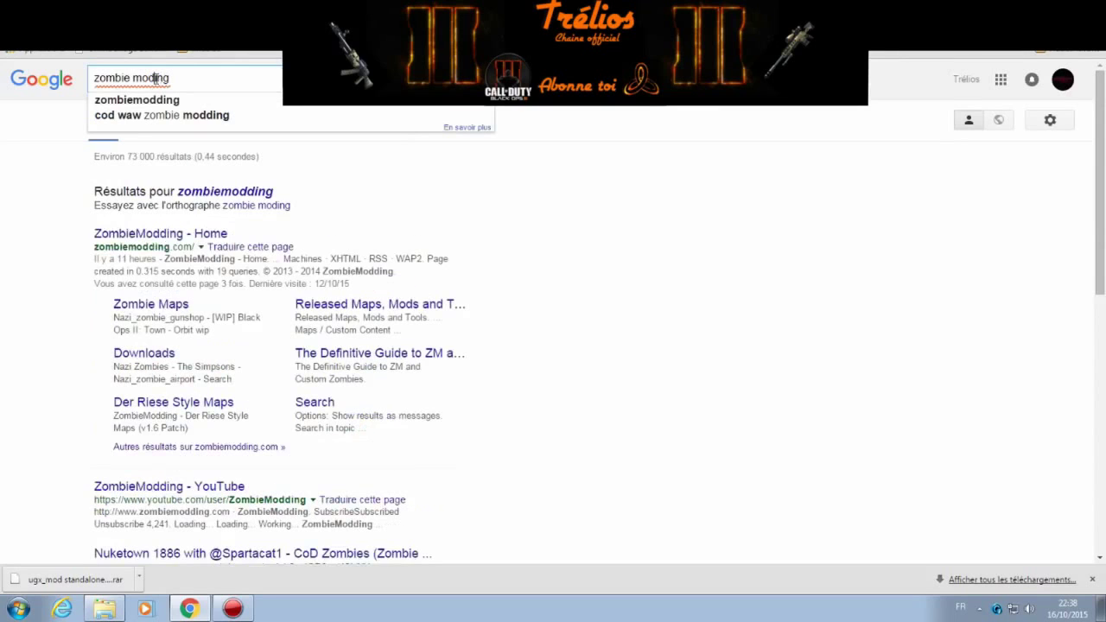
pyautogui.click(125, 101)
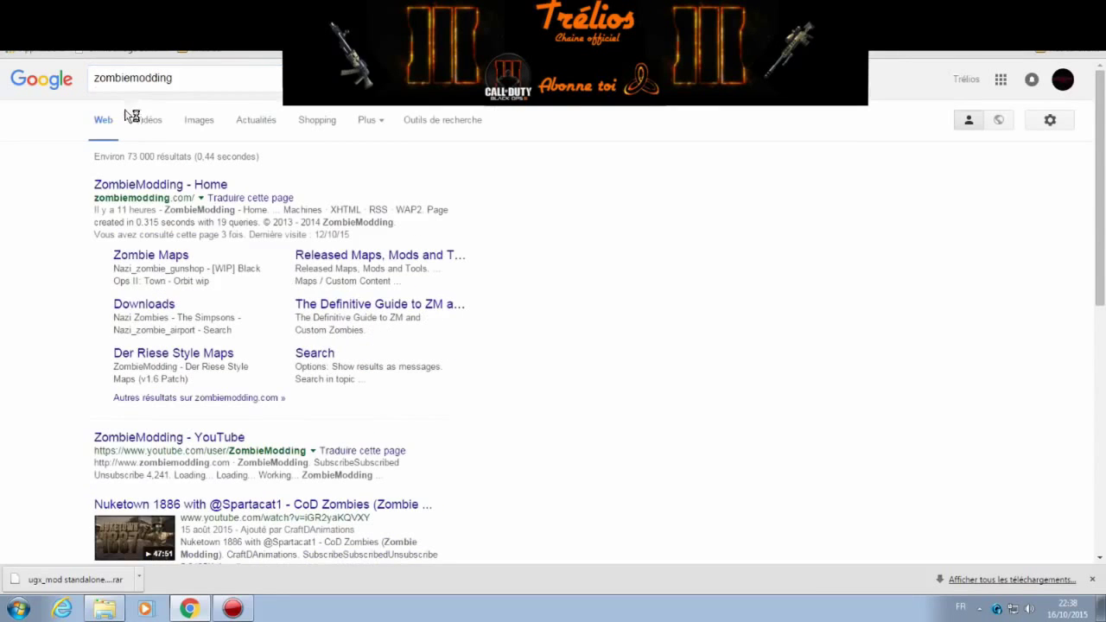
# Download the ZhunterZ V1.1.exe map installer (361.1 Mo) from ZombieModding's featured map link via MEGA.
pyautogui.click(177, 185)
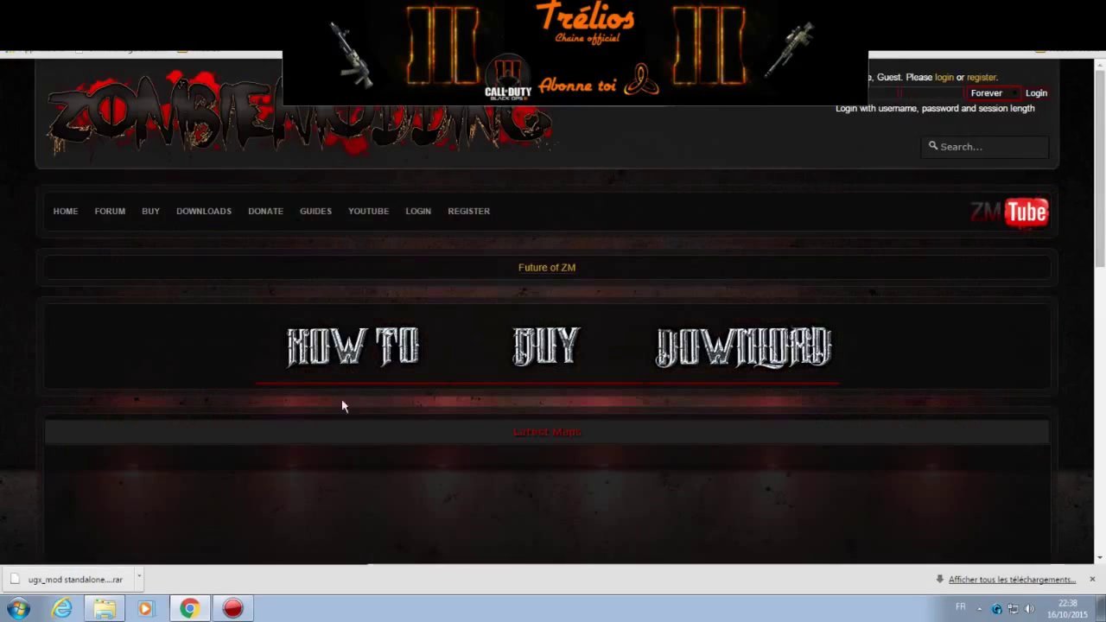
pyautogui.scroll(-5, 747, 463)
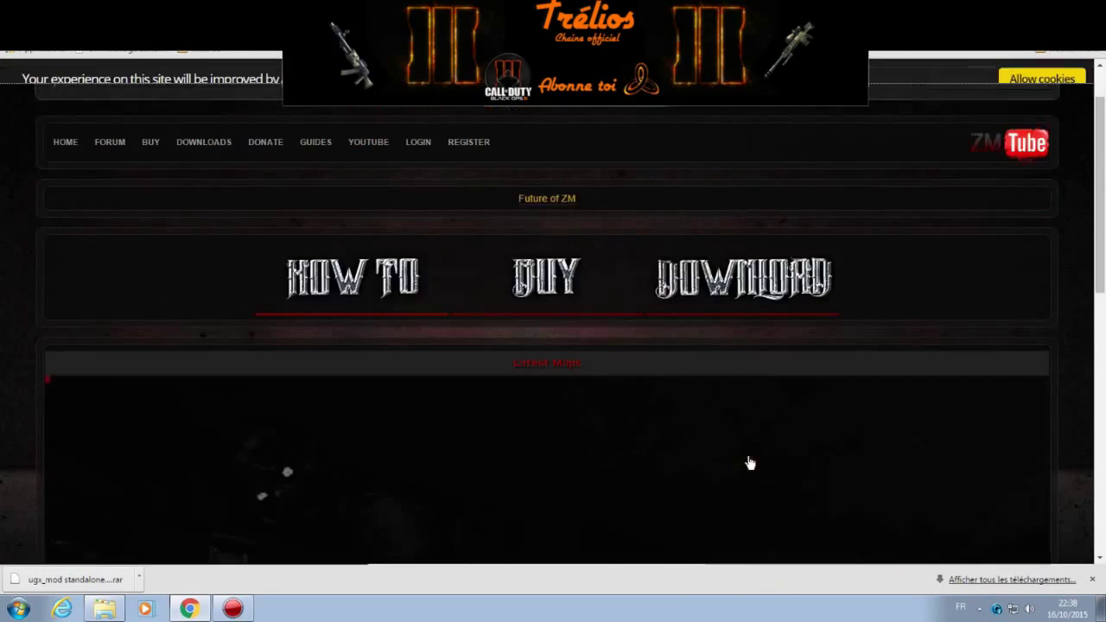
pyautogui.scroll(3, 748, 464)
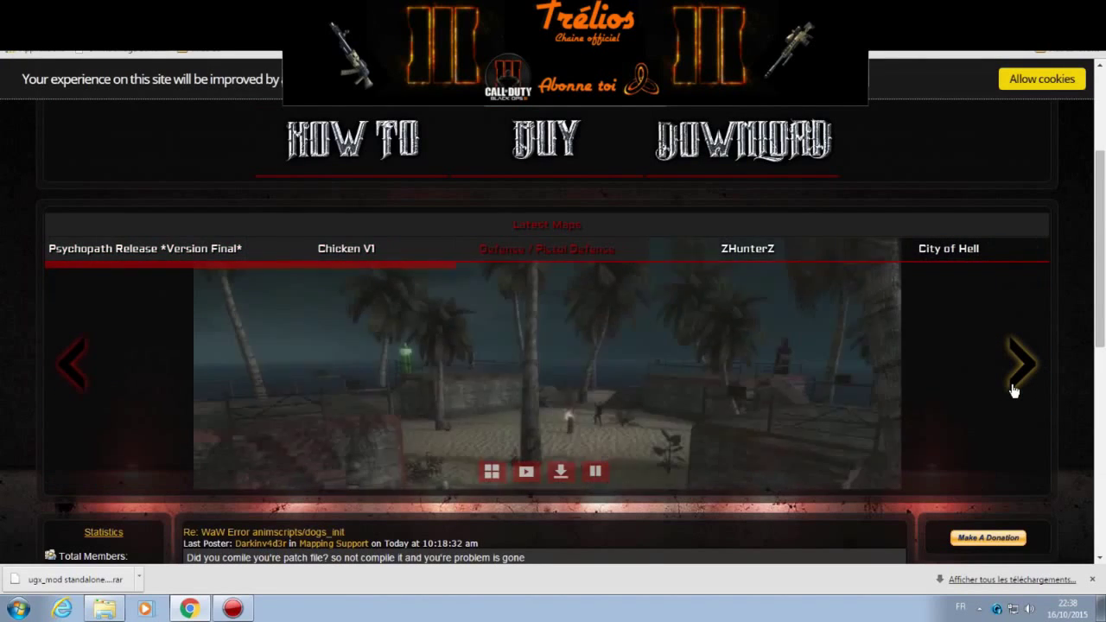
pyautogui.click(559, 474)
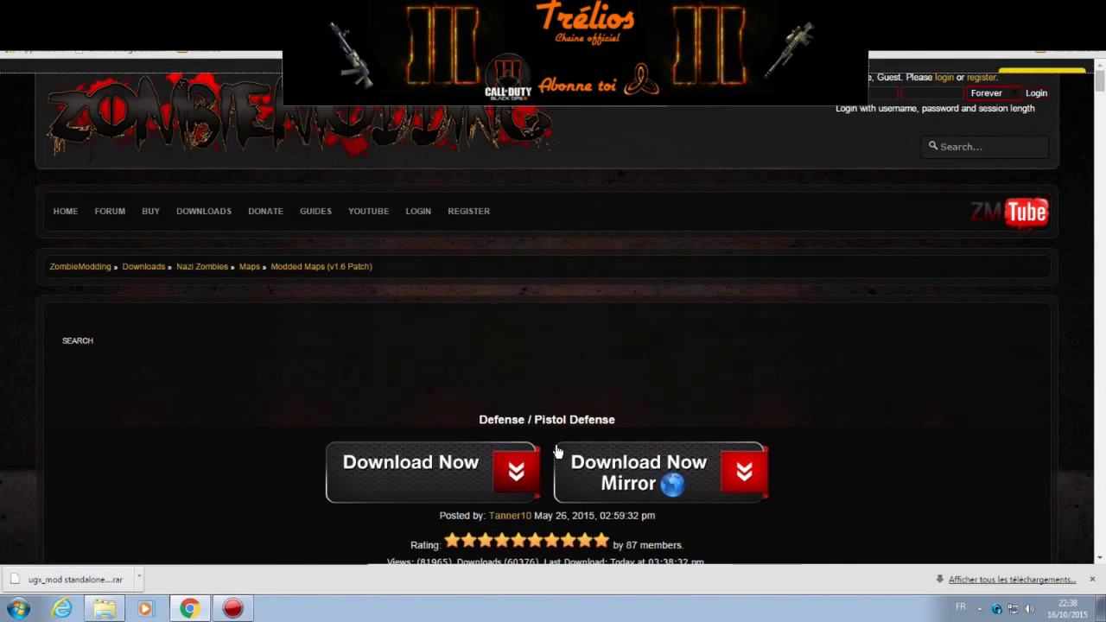
pyautogui.click(426, 413)
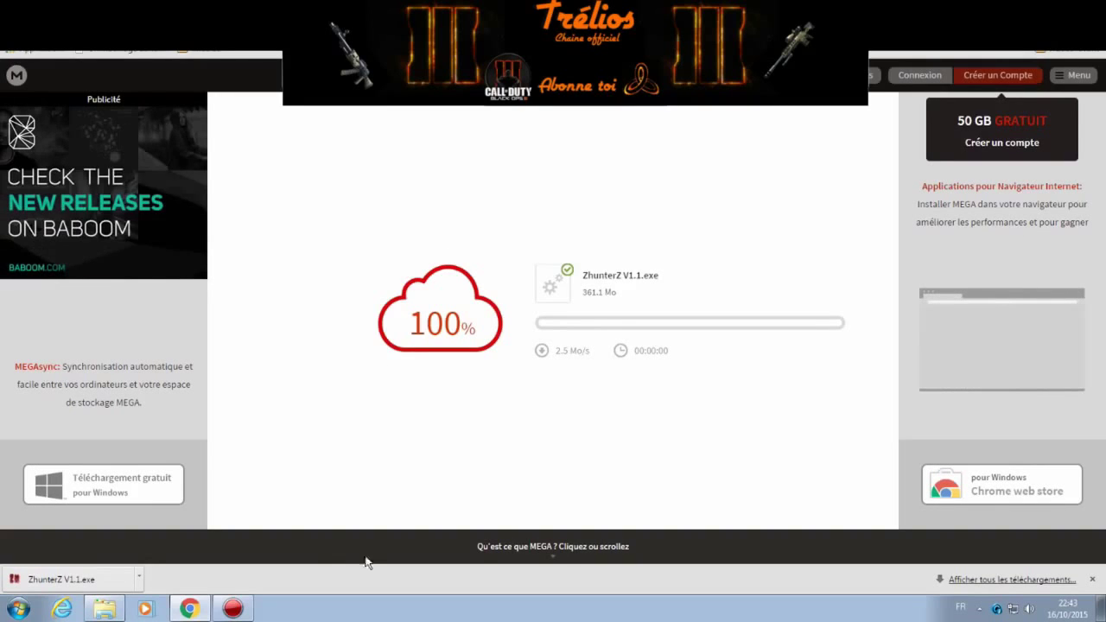
# Move the downloaded ZhunterZ V1.1 installer from the downloads folder into the World at War mods folder.
pyautogui.click(139, 579)
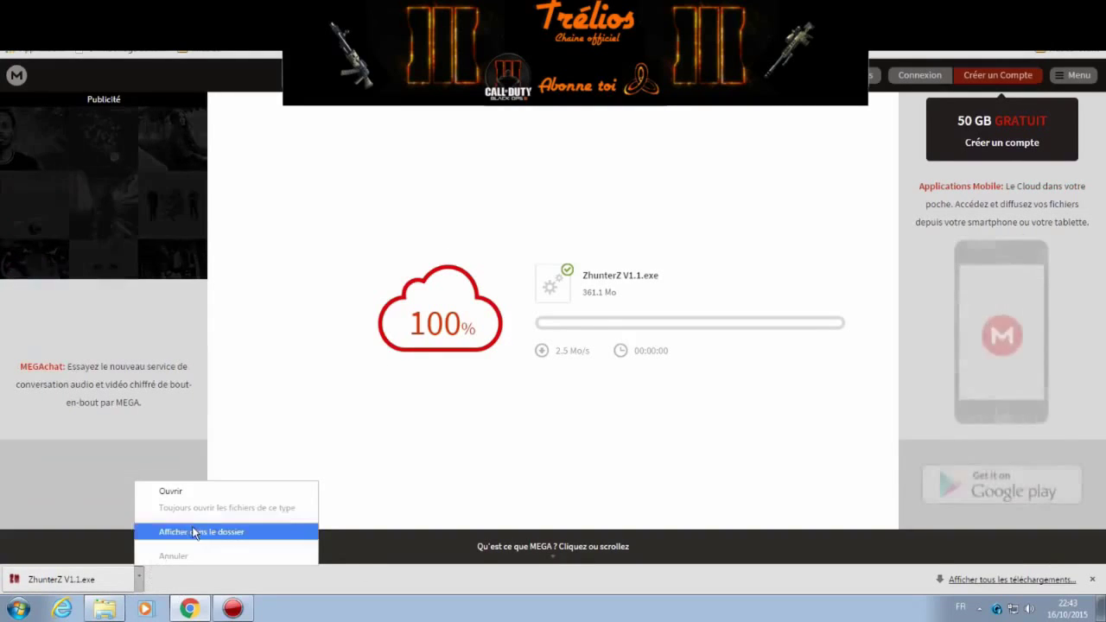
pyautogui.click(194, 533)
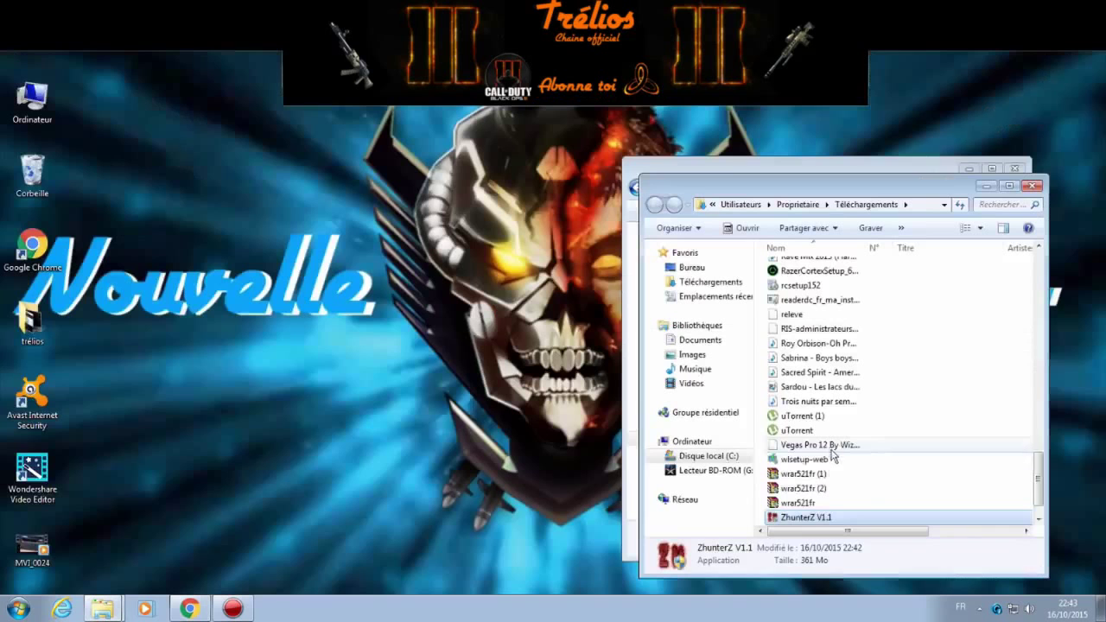
pyautogui.moveTo(804, 518); pyautogui.dragTo(486, 324)
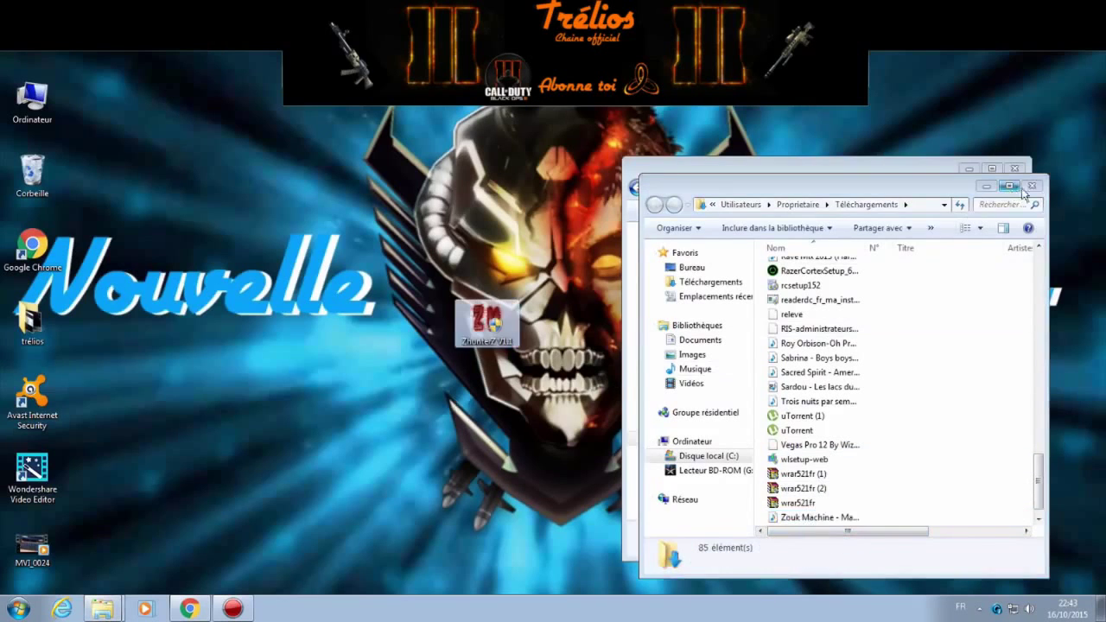
pyautogui.click(1033, 186)
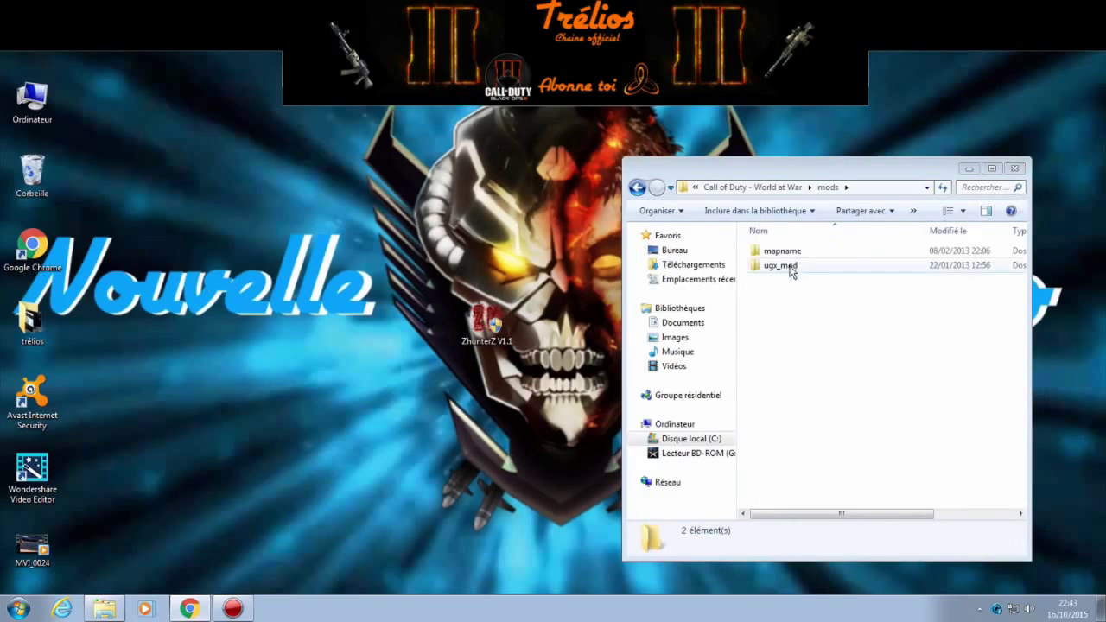
pyautogui.hotkey('ctrl', 'v')
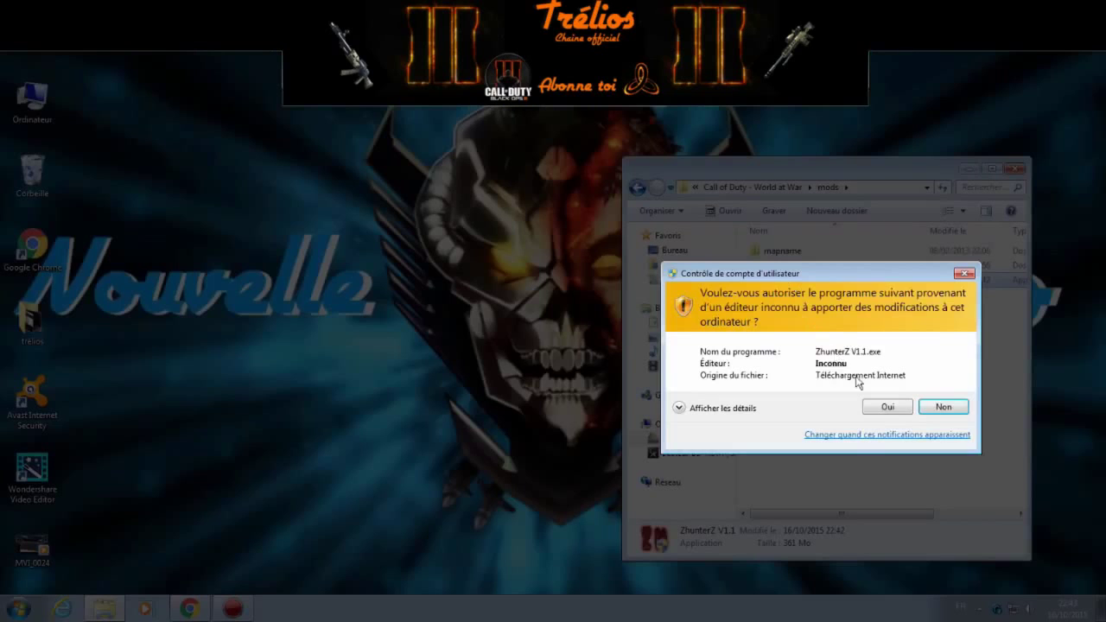
# Approve the UAC prompt and install ZhunterZ V1.1 with the Start Menu Shortcut option unticked.
pyautogui.click(898, 408)
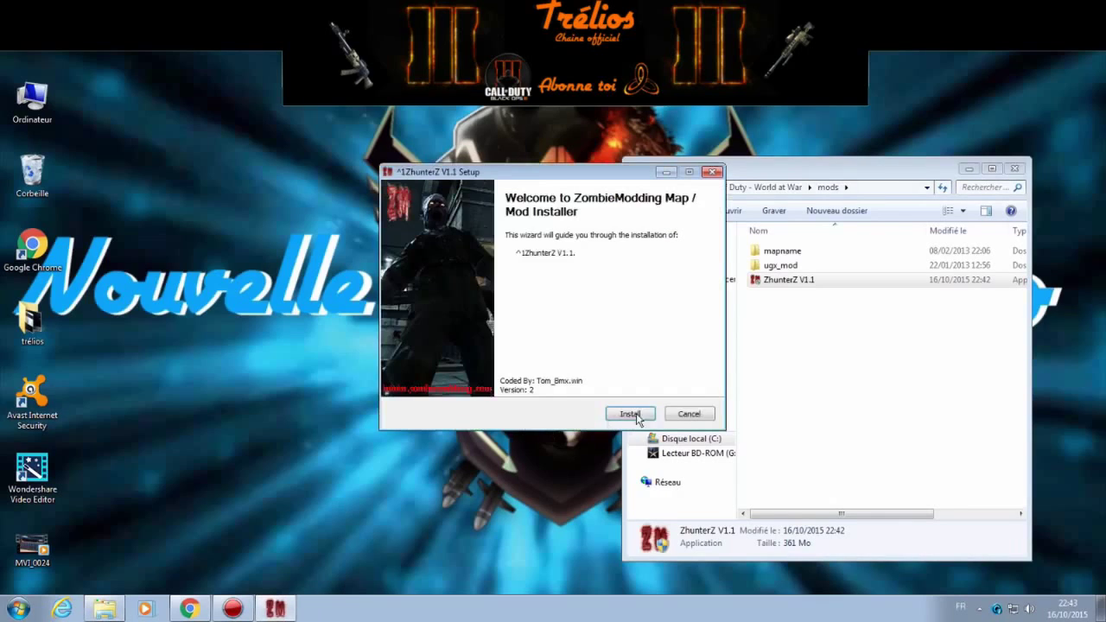
pyautogui.click(636, 413)
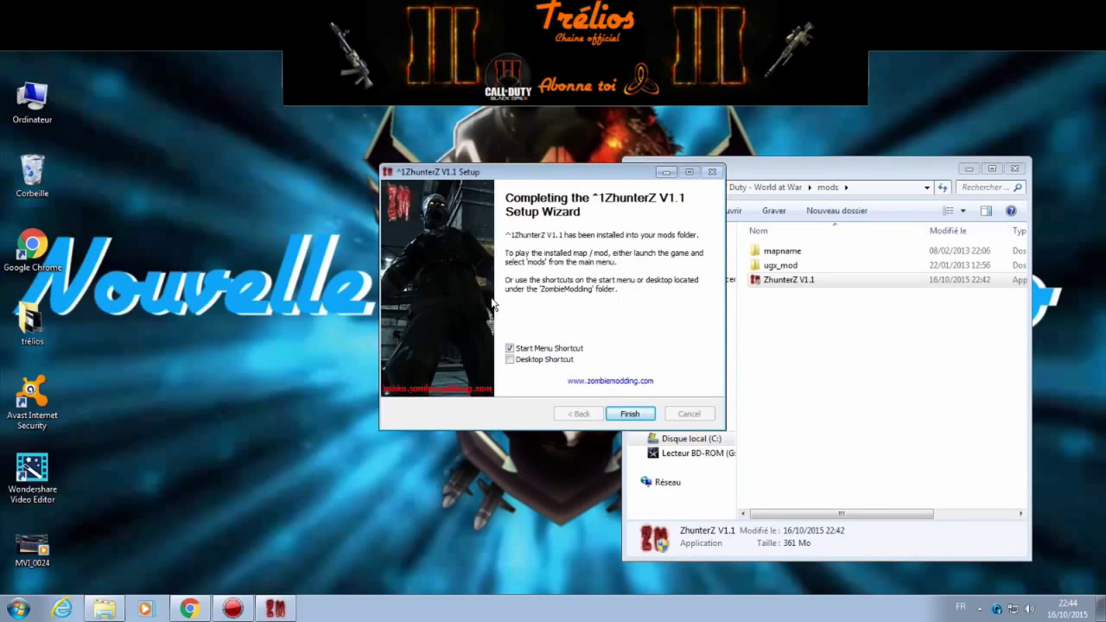
pyautogui.click(554, 349)
pyautogui.click(630, 414)
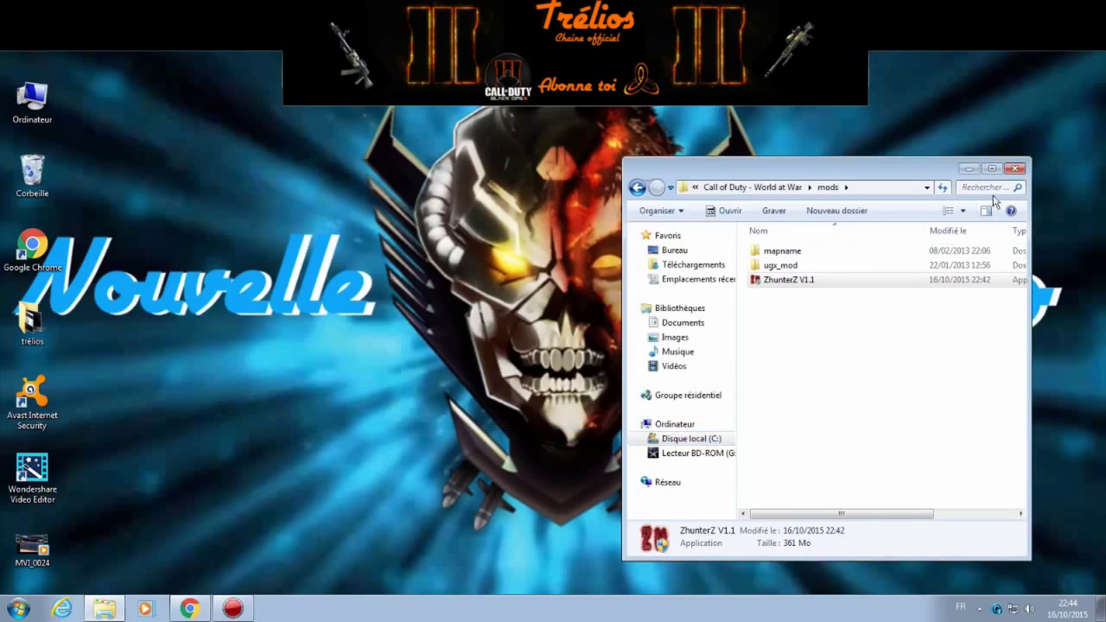
# Close the mods folder window and open Ordinateur from the Start menu.
pyautogui.click(1016, 170)
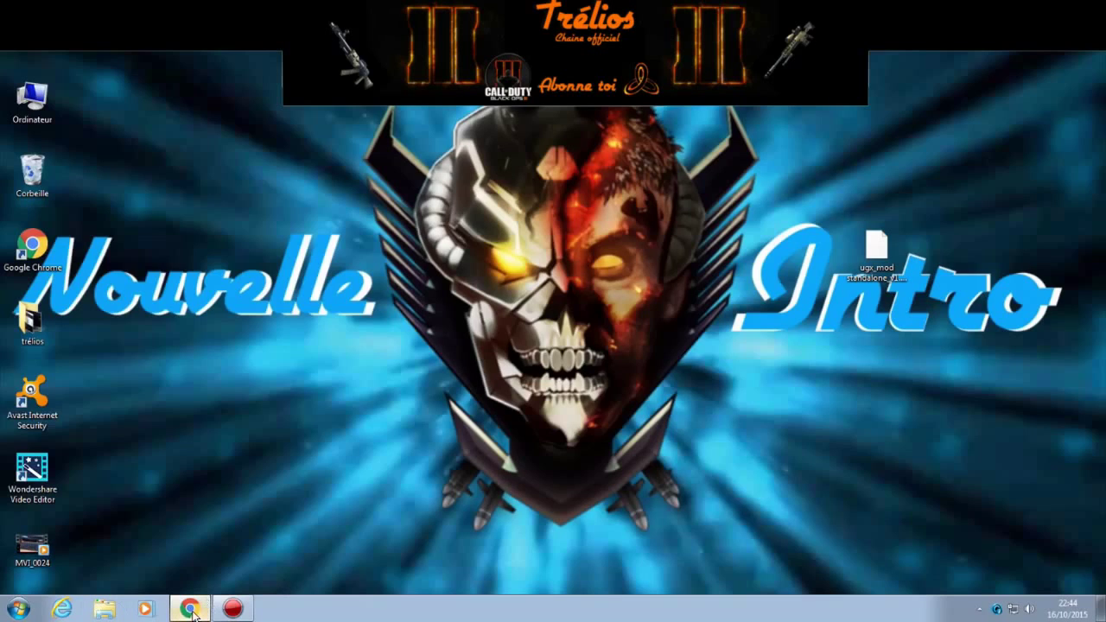
pyautogui.click(15, 608)
pyautogui.click(564, 358)
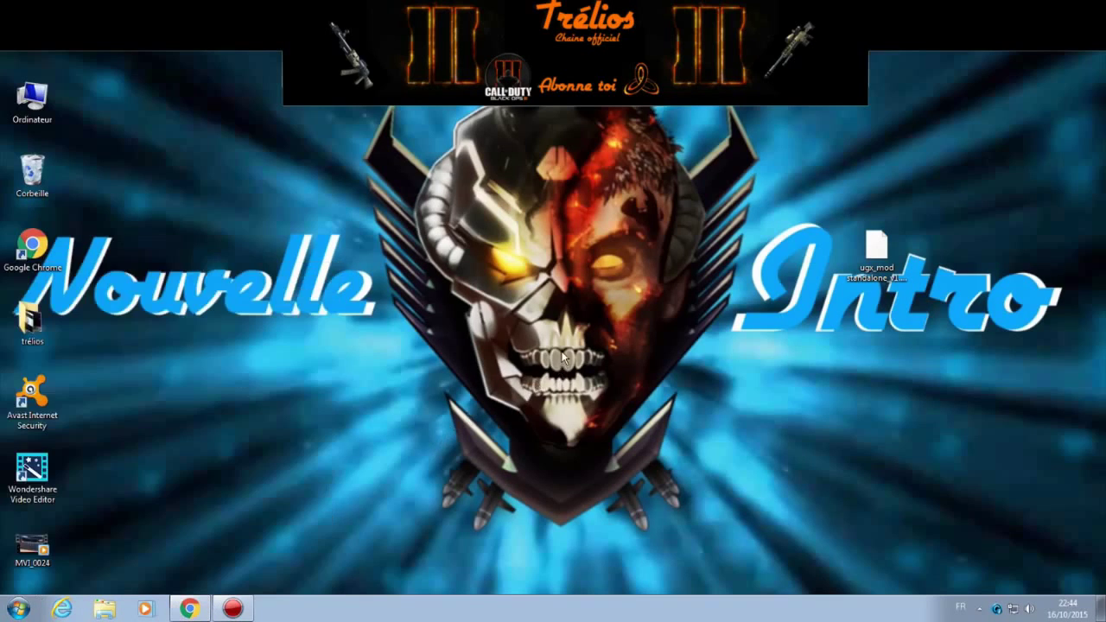
pyautogui.click(16, 608)
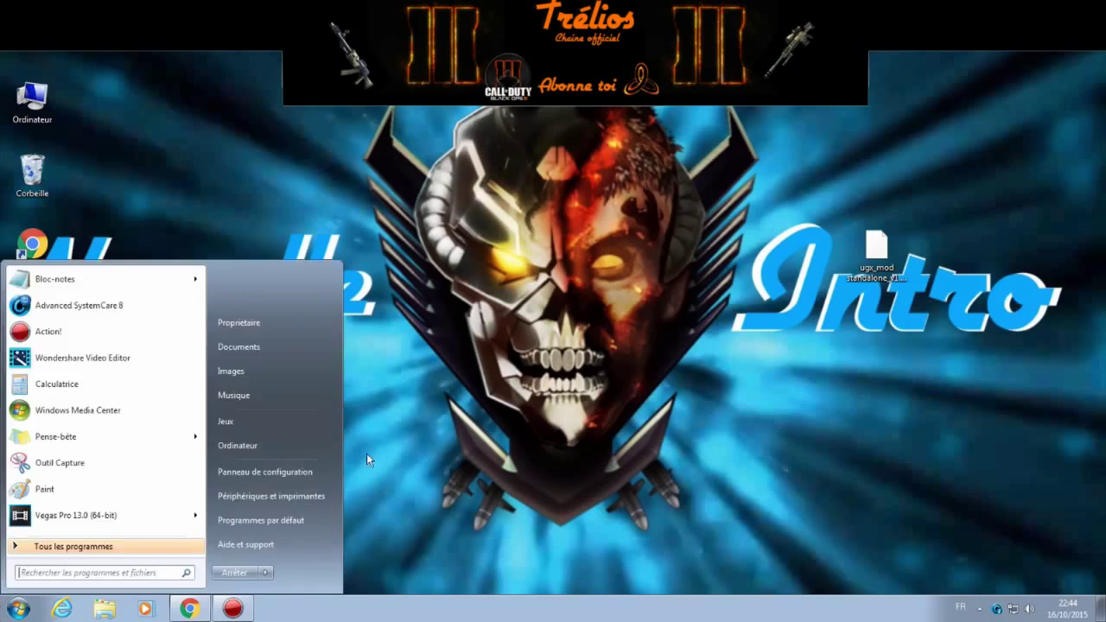
pyautogui.click(295, 443)
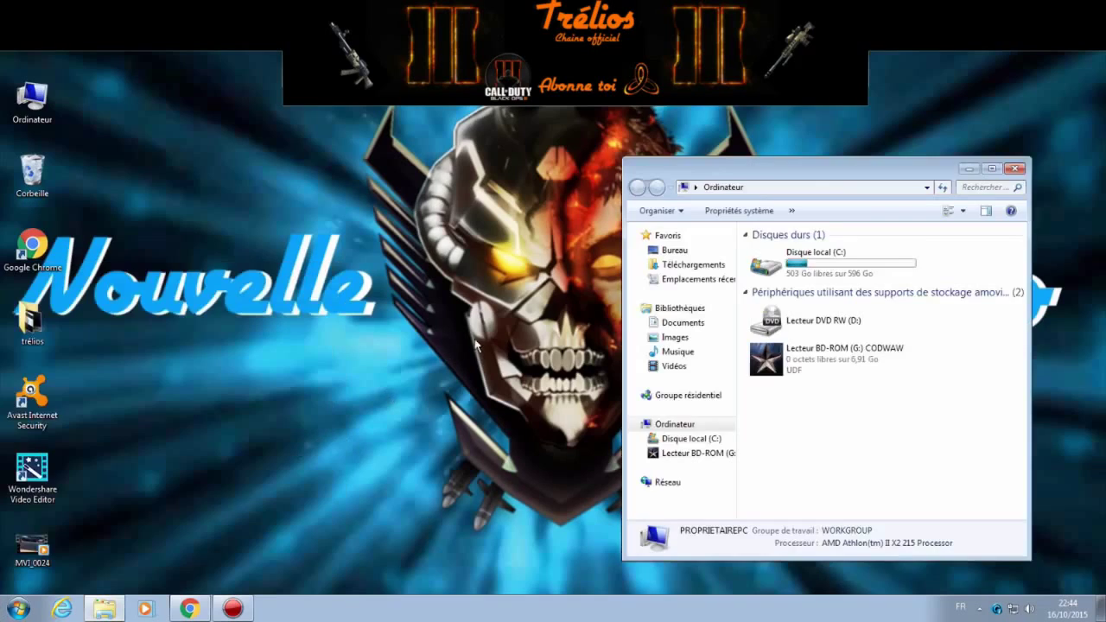
# Browse C: > Program Files (x86) > Activision > Call of Duty - World at War > mods, check its contents, and close it.
pyautogui.doubleClick(865, 279)
pyautogui.doubleClick(865, 279)
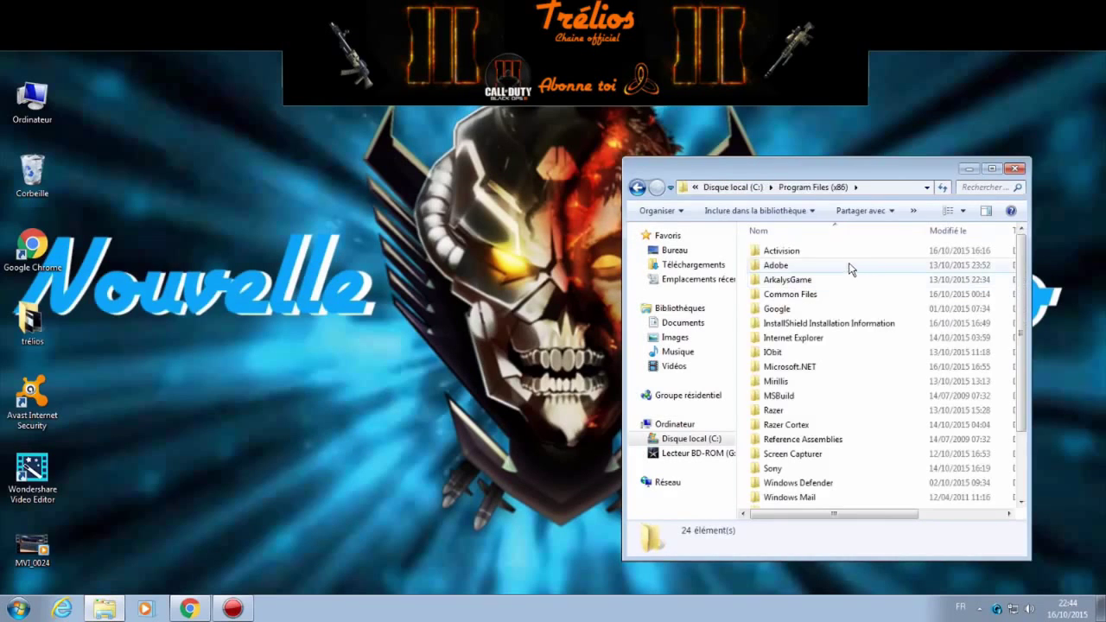
pyautogui.doubleClick(838, 250)
pyautogui.doubleClick(838, 252)
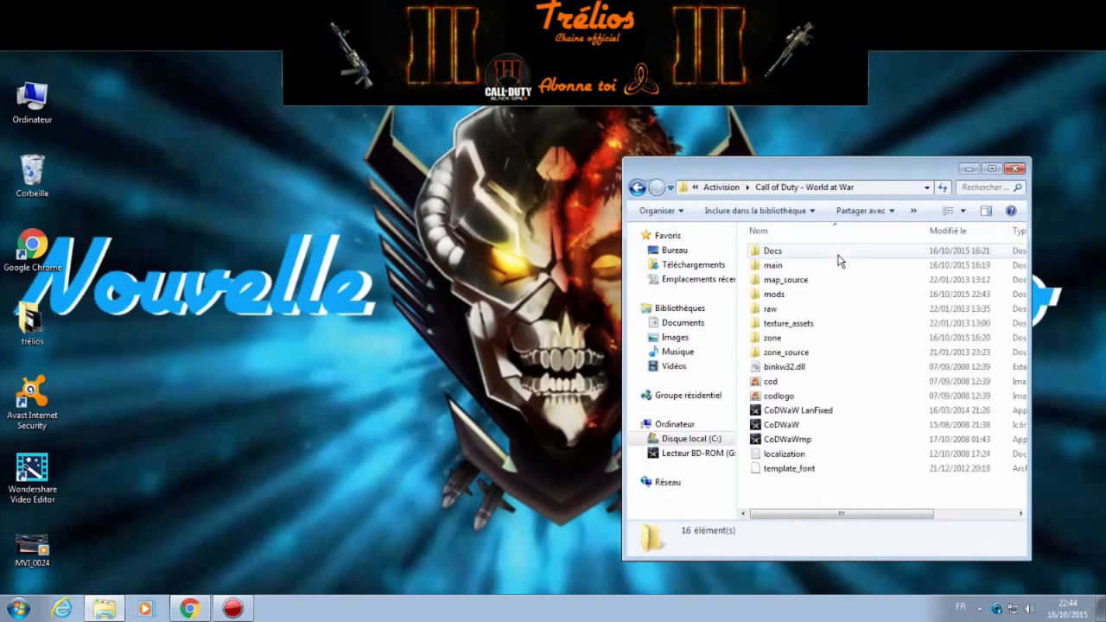
pyautogui.doubleClick(793, 294)
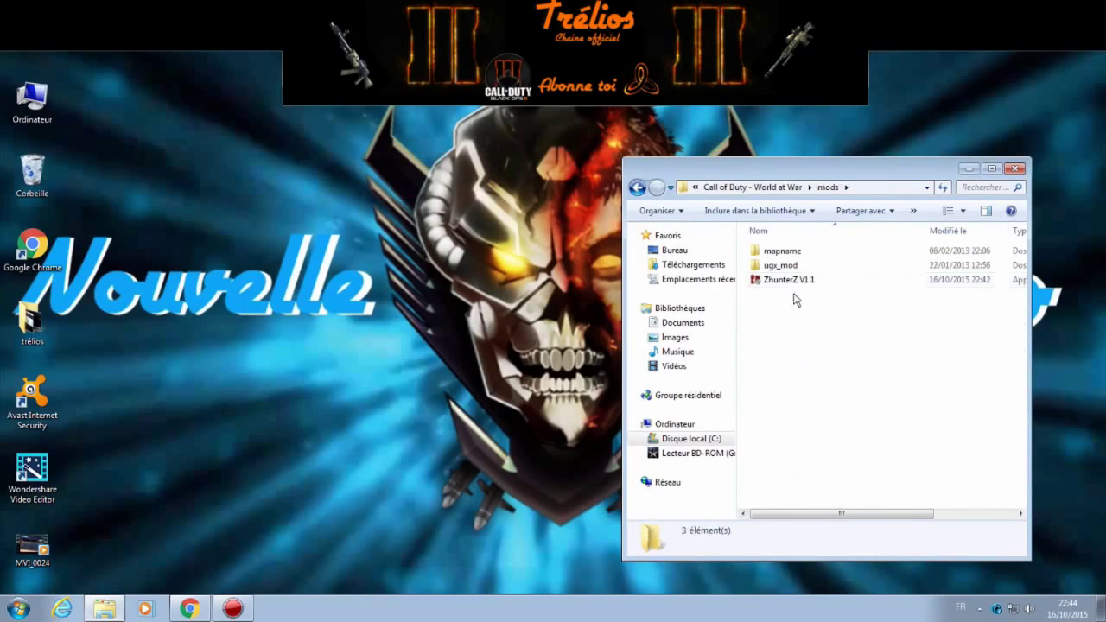
pyautogui.click(1016, 169)
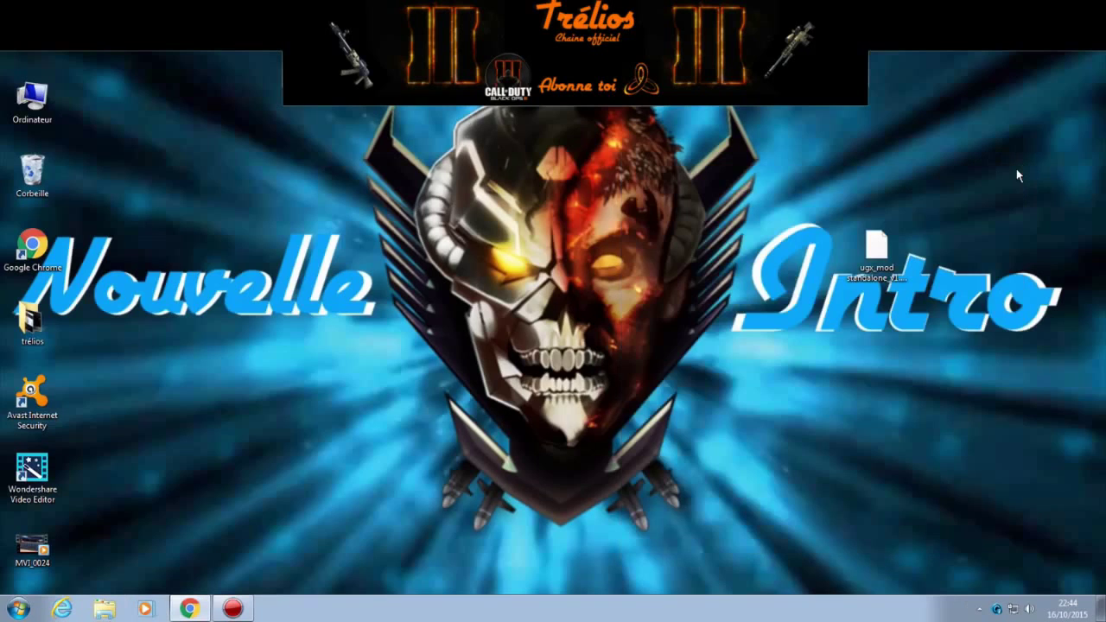